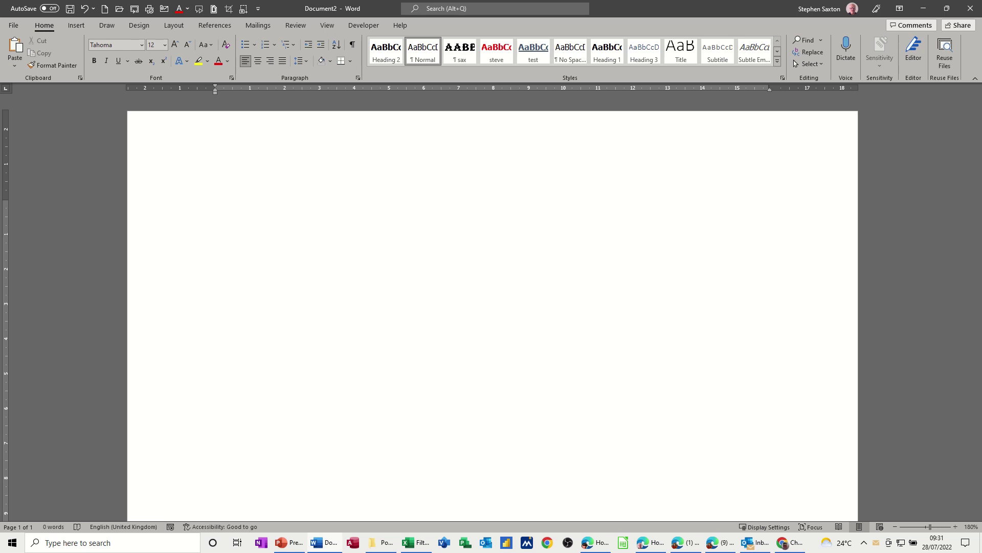
Open the Quick Parts menu from the Insert tab to see AutoText, Document Property and Field
left_click(76, 25)
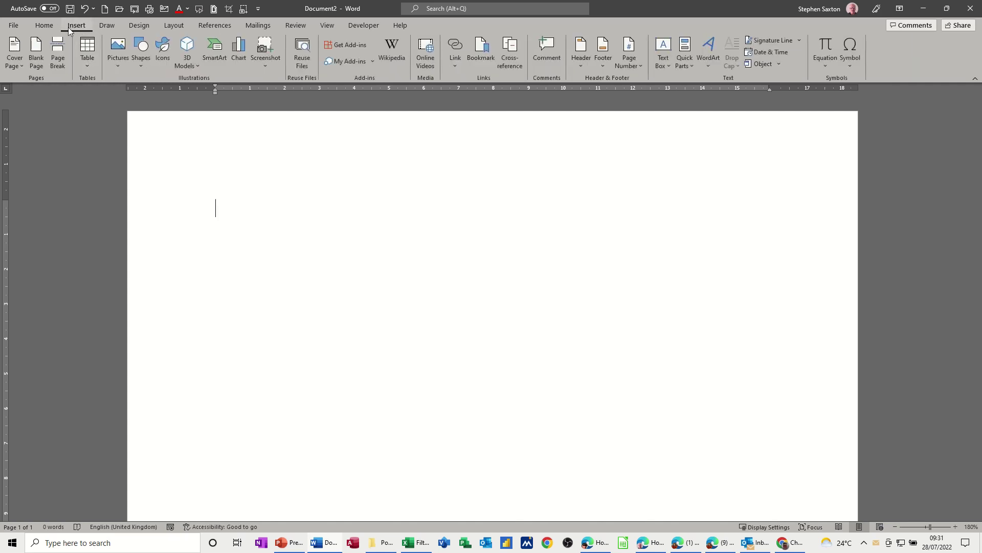
left_click(693, 67)
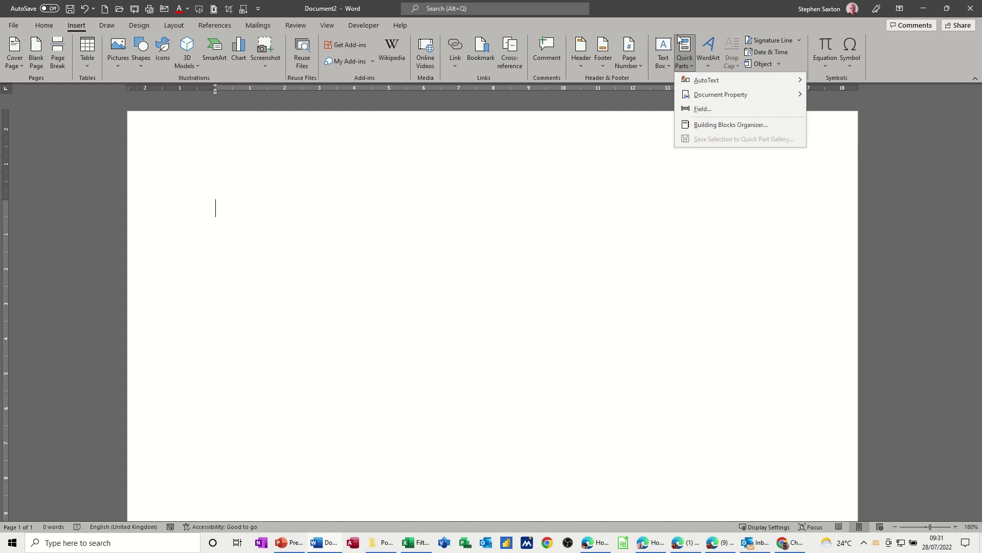
Insert the saved 'chart' AutoText entry, a clustered column chart, into the blank document
mouse_move(691, 83)
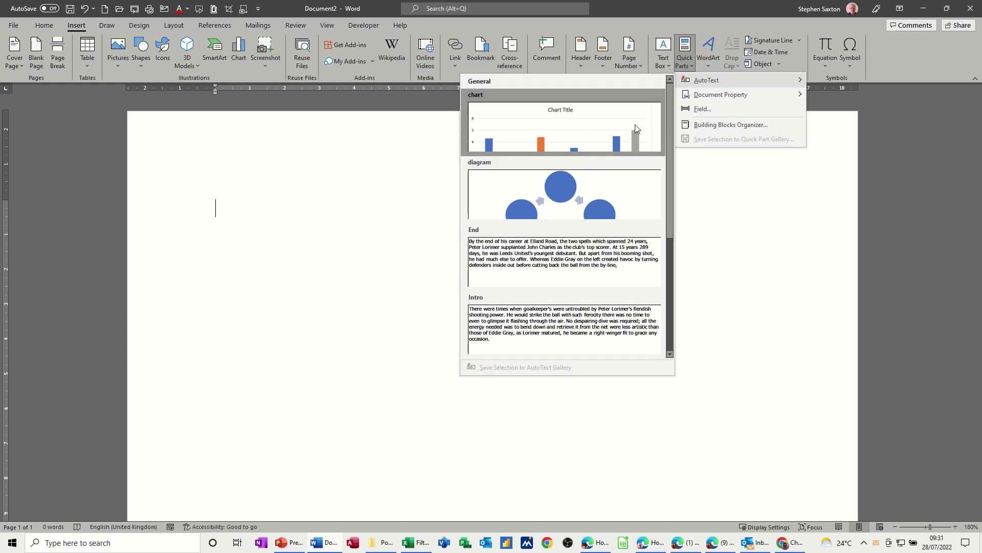
left_click(577, 128)
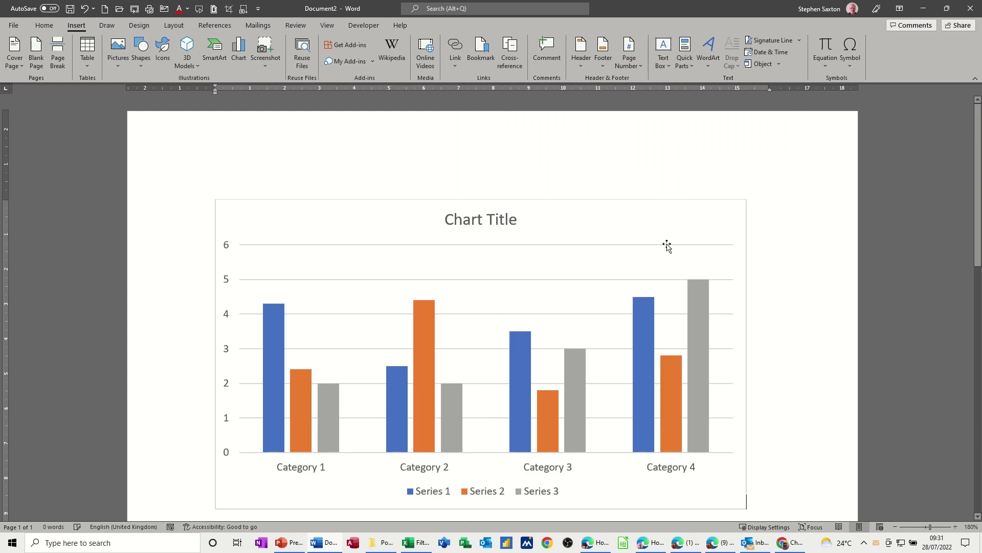
Add the saved Intro AutoText paragraph on a new line below the chart
key("Return")
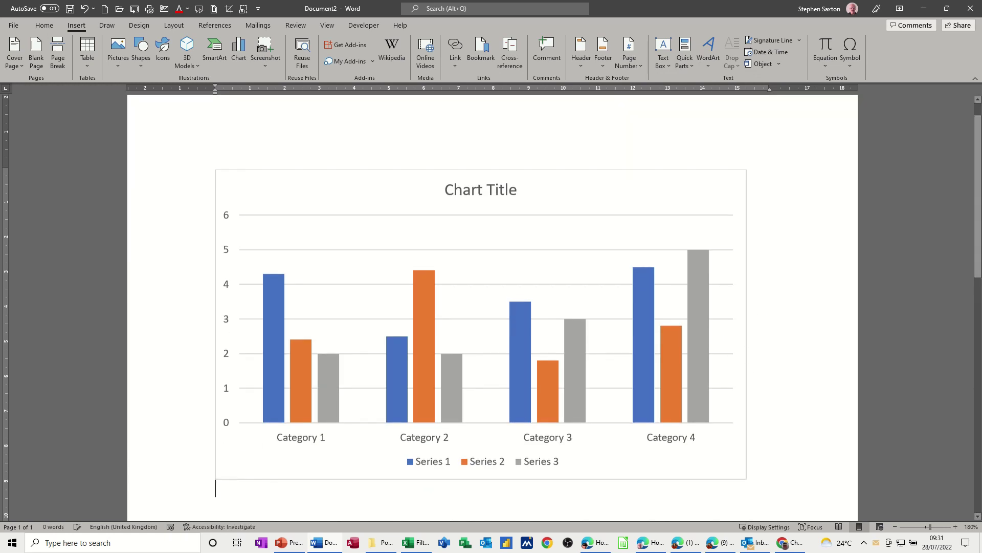
key("Return")
type("i")
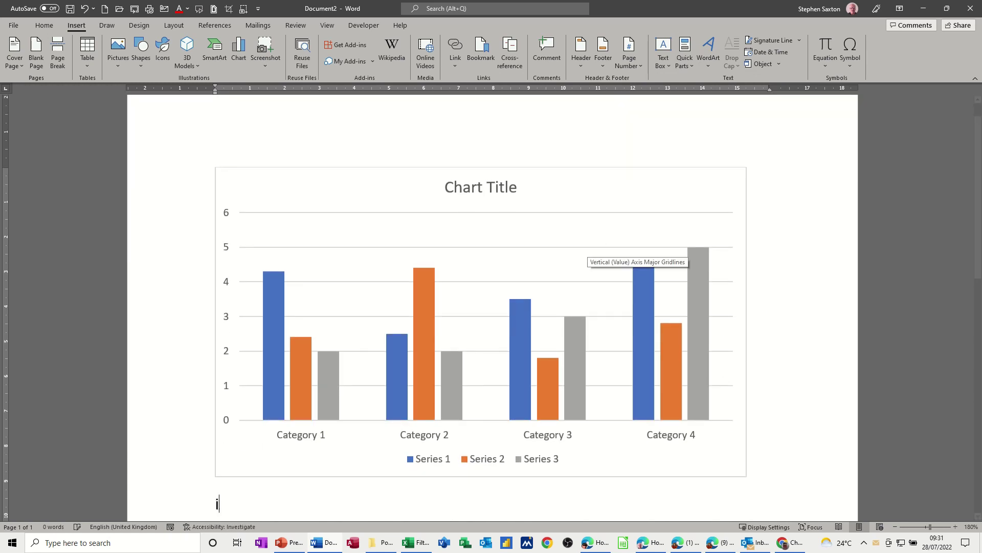
type("ntro")
key("Return")
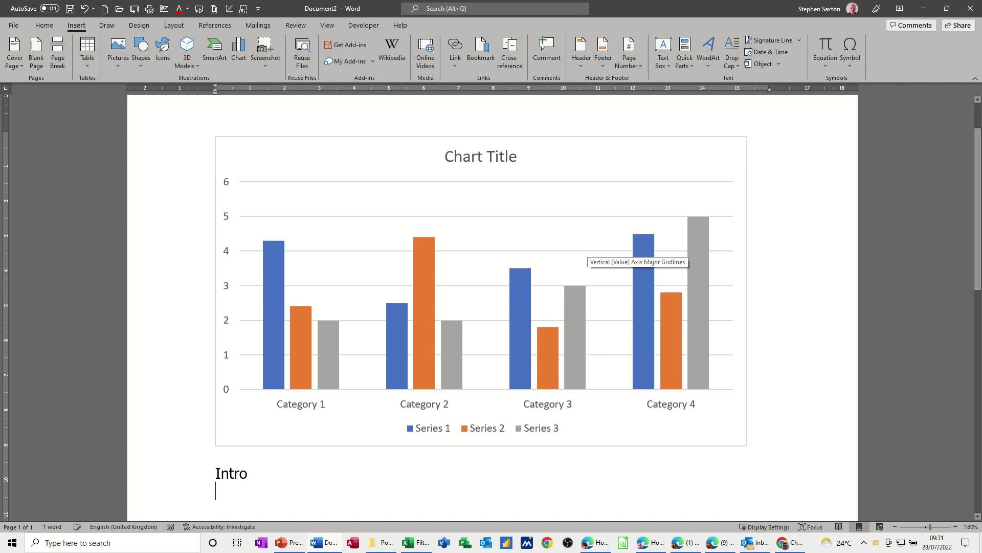
key("BackSpace")
key("BackSpace")
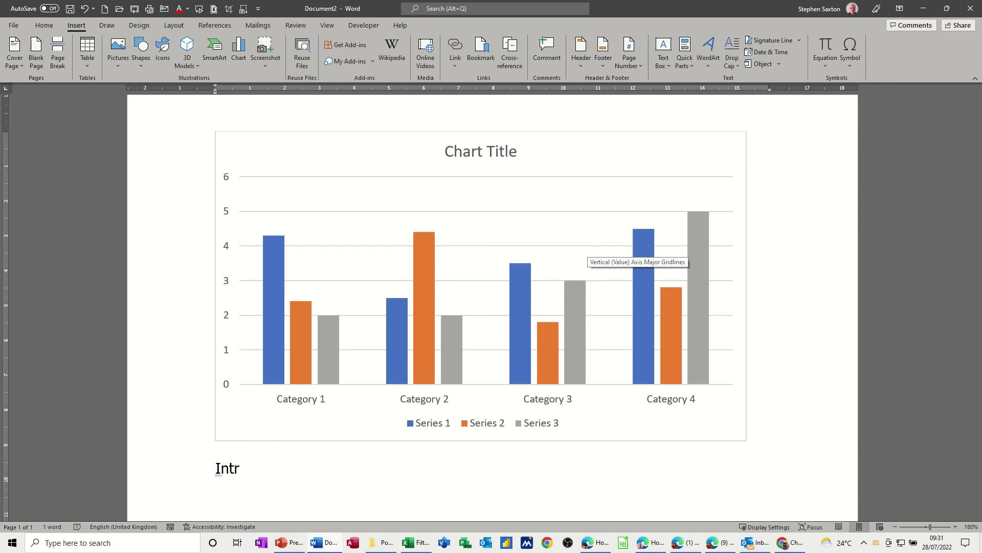
type("o")
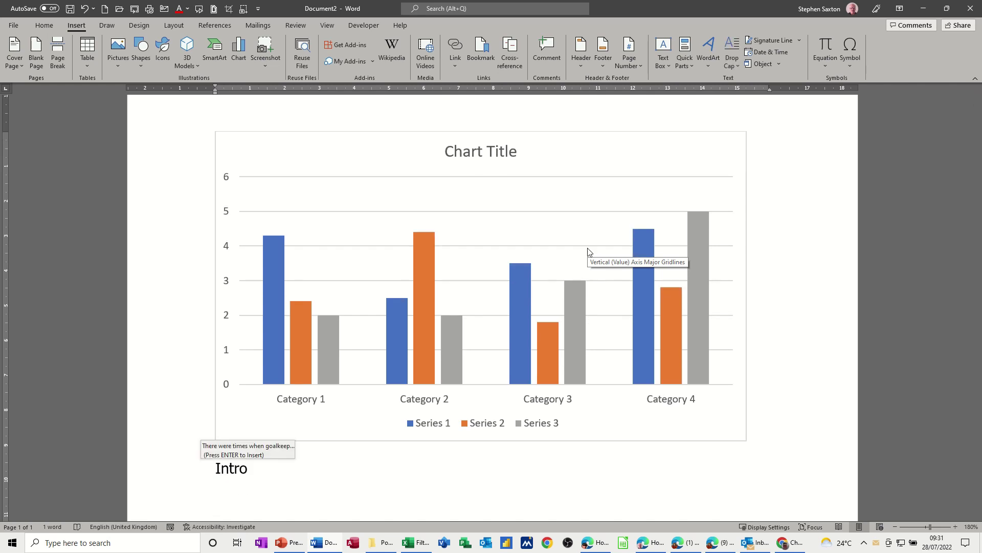
key("Return")
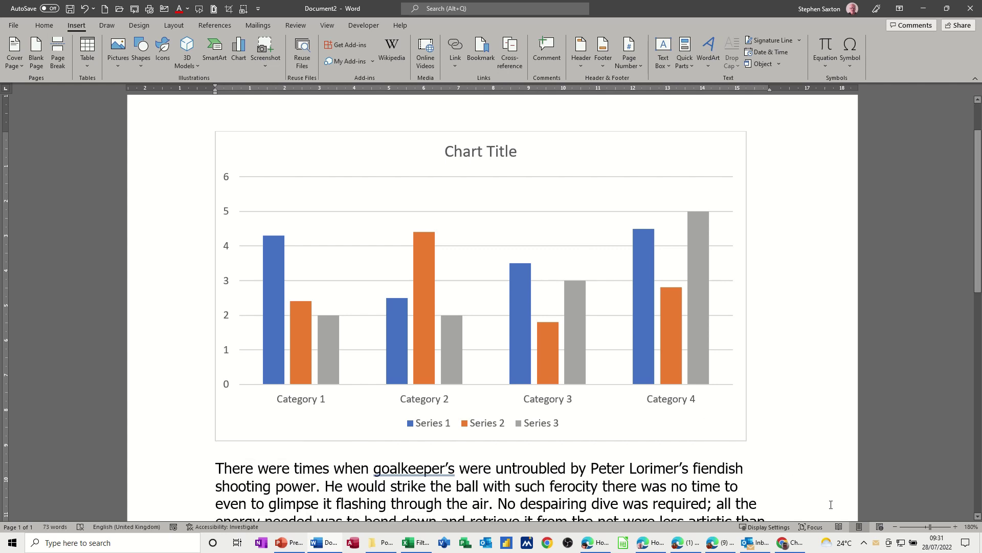
Zoom to 130%, add the saved End paragraph, and select the paragraph's first line
left_click(895, 526)
left_click(895, 526)
left_click(895, 527)
left_click(895, 527)
left_click(895, 526)
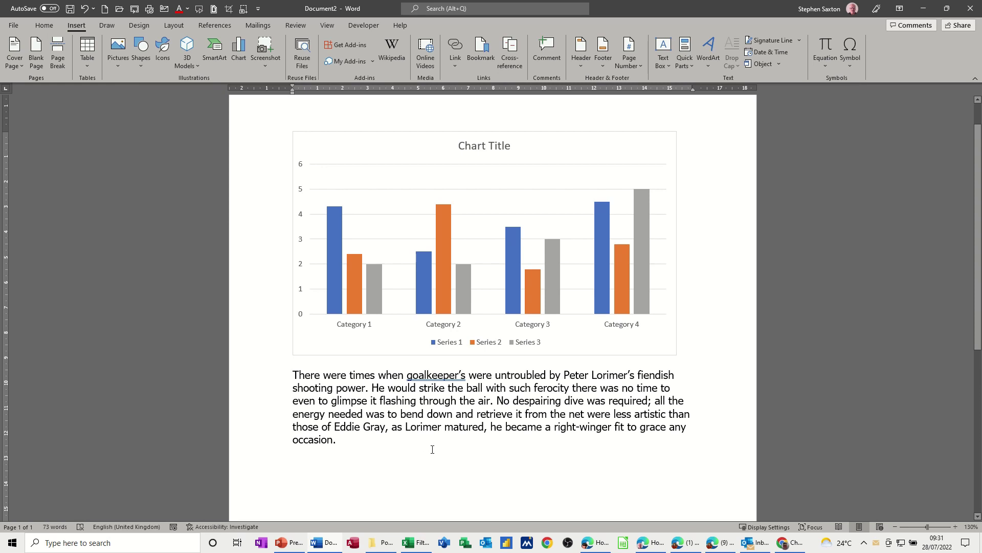
type("end")
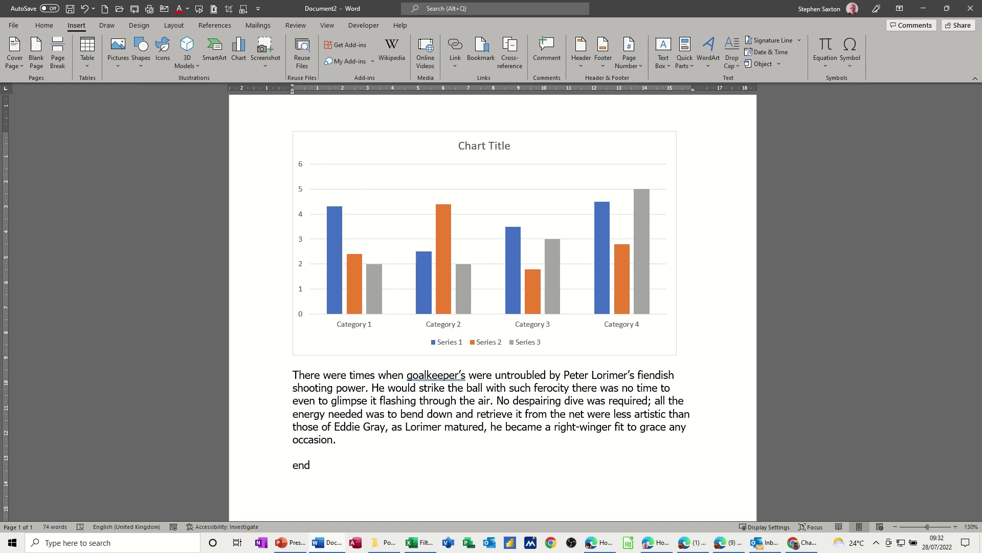
key("shift+Home")
type("By the end of his career at Elland Road, the two spells which spanned 24 years, Peter Lorimer supplanted John Charles as the club’s top scorer. At 15 years 289 days, he was Leeds United’s youngest debutant. But apart from his booming shot, he had much else to offer. Whereas Eddie Gray on the left created havoc by turning defenders inside out before cutting back the ball from the by-line,")
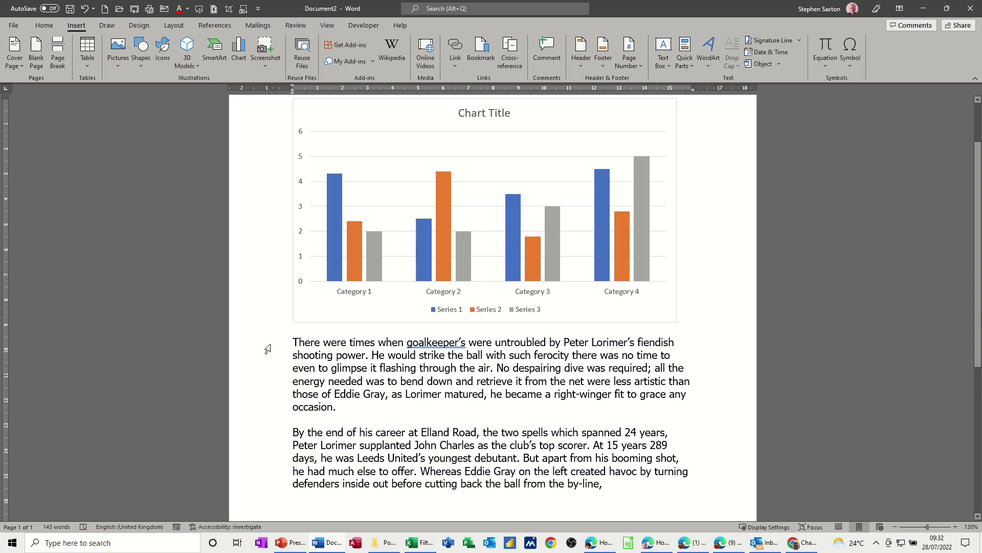
left_click(267, 350)
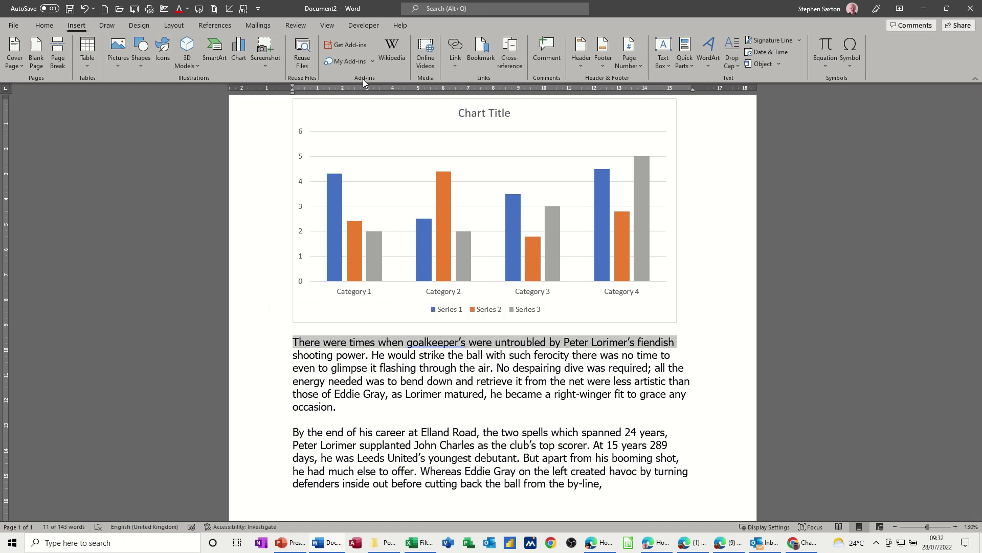
Choose to save the selected first line to the Quick Part gallery as a new building block
left_click(686, 68)
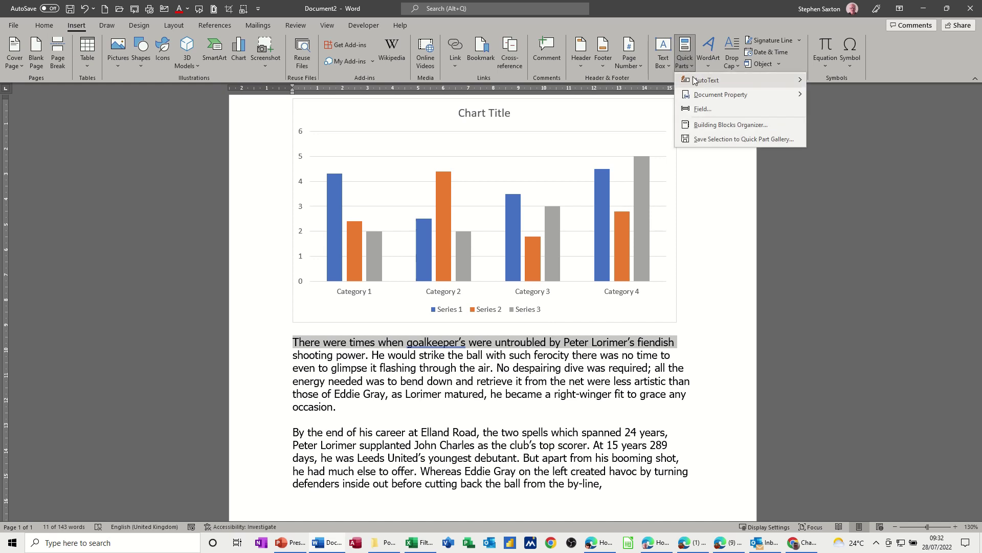
left_click(724, 139)
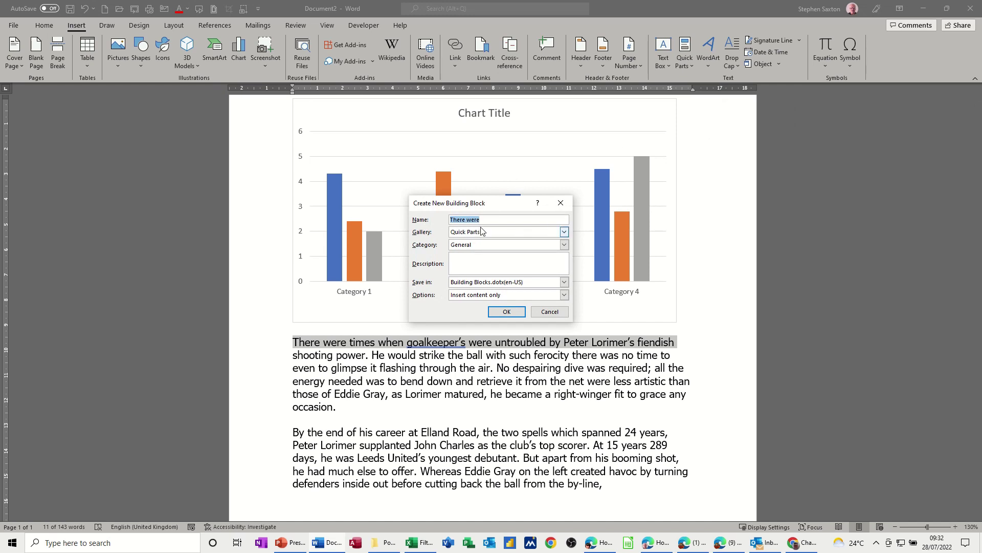
Name the building block 'test', store it in AutoText under a new 'Training' category, and save
type("test")
left_click(479, 234)
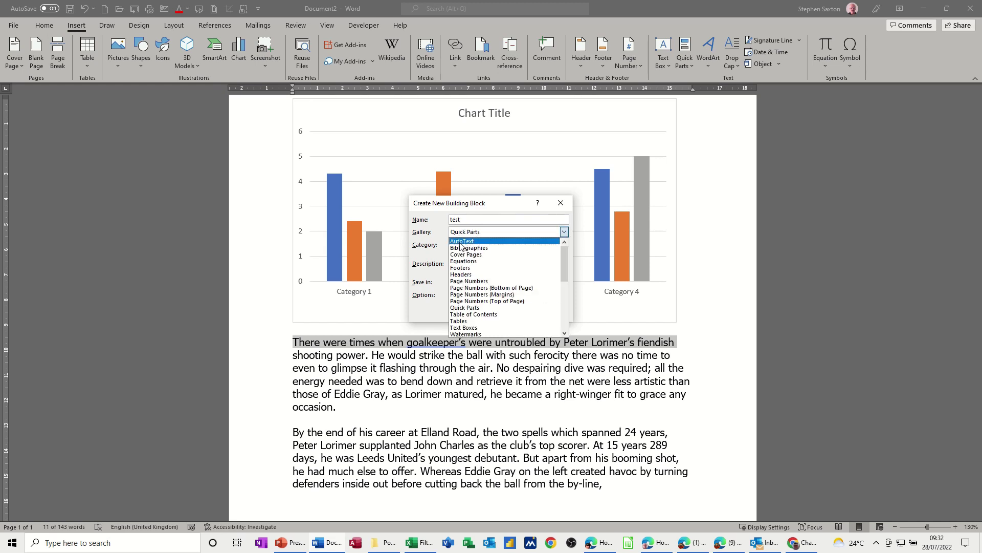
left_click(464, 242)
left_click(484, 245)
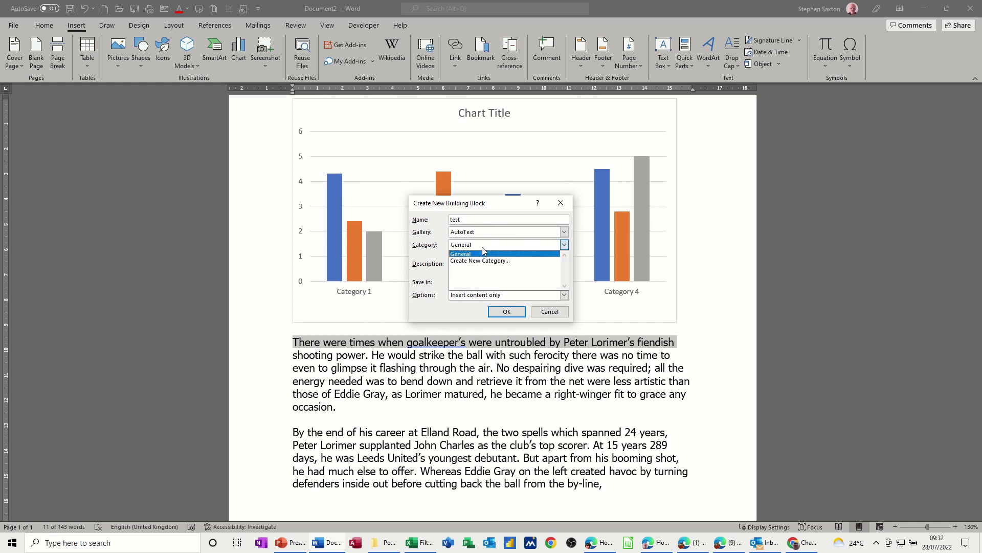
left_click(468, 261)
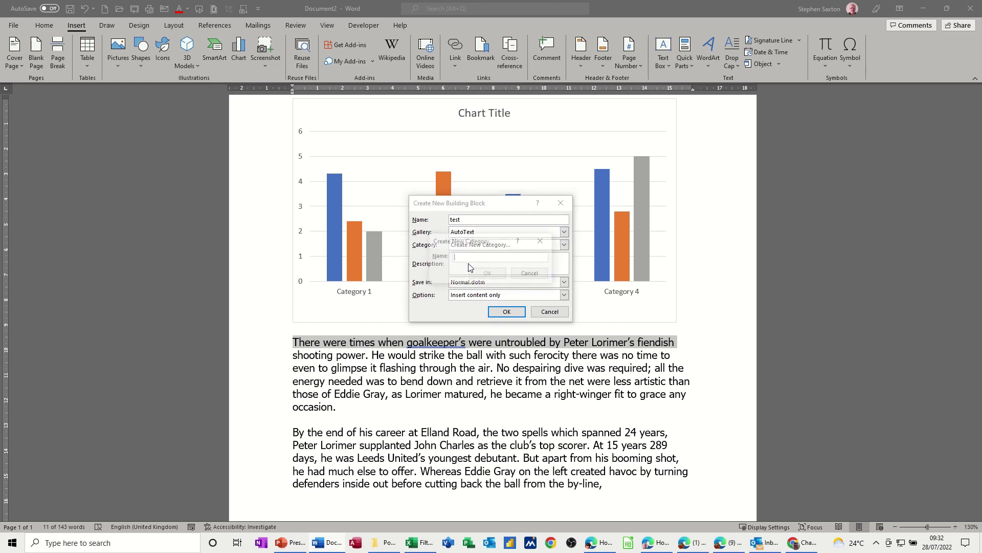
type("Training")
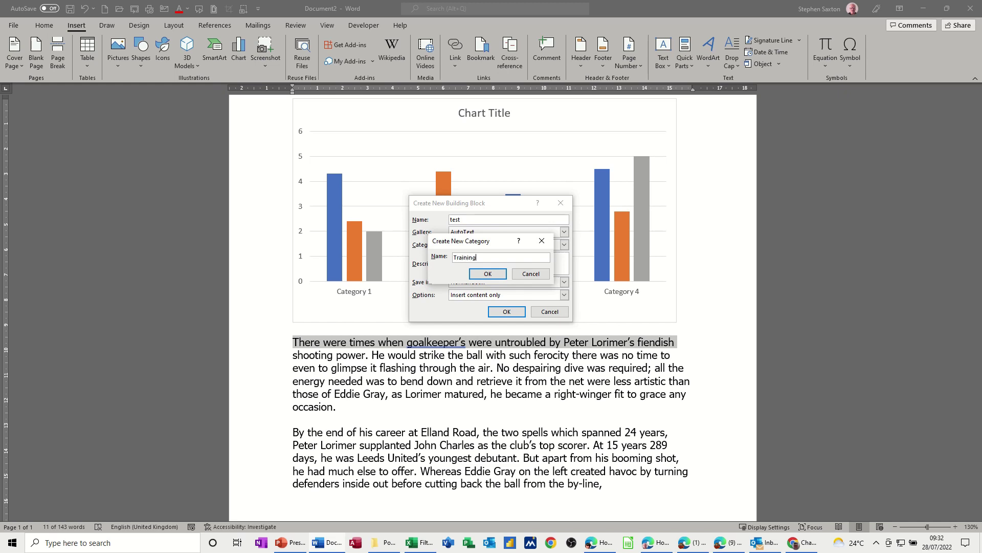
left_click(481, 276)
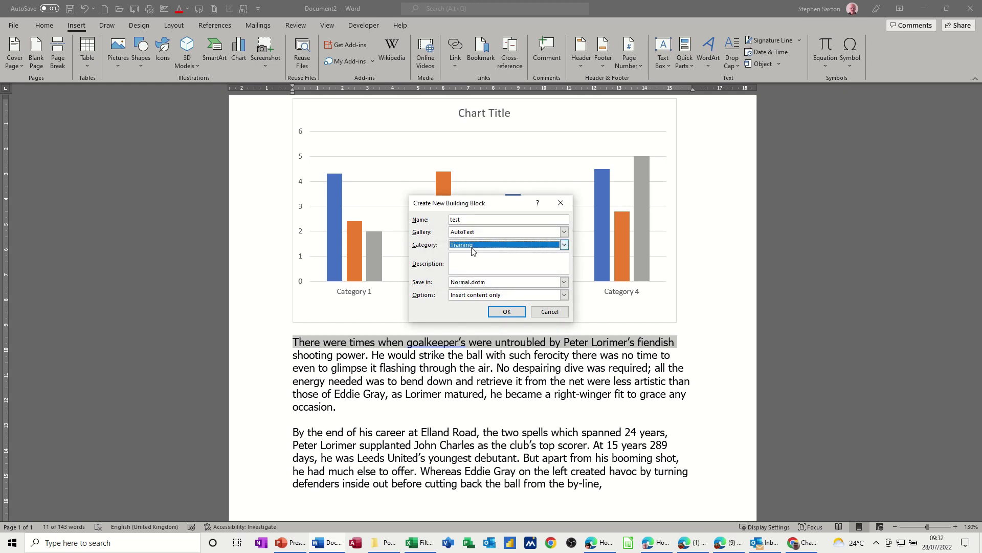
left_click(465, 260)
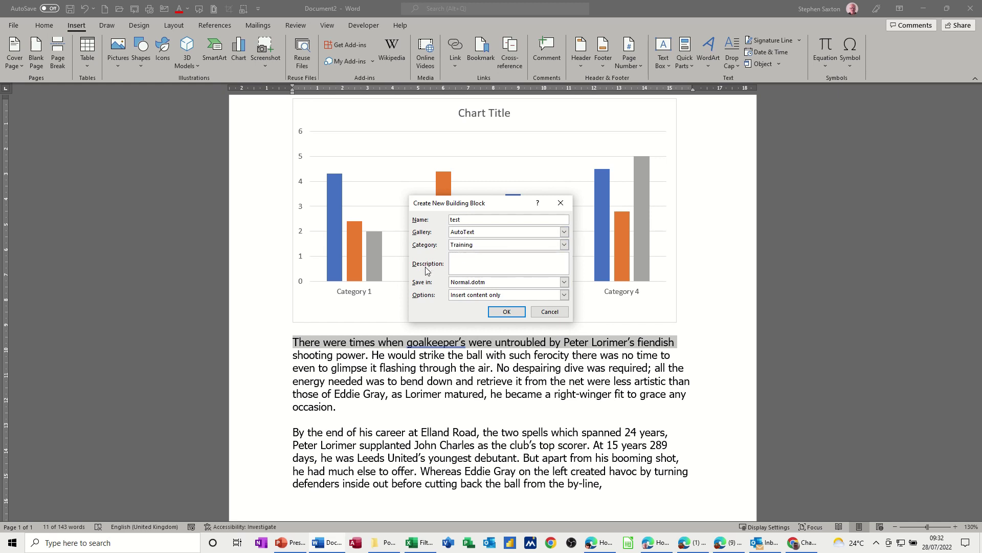
left_click(505, 314)
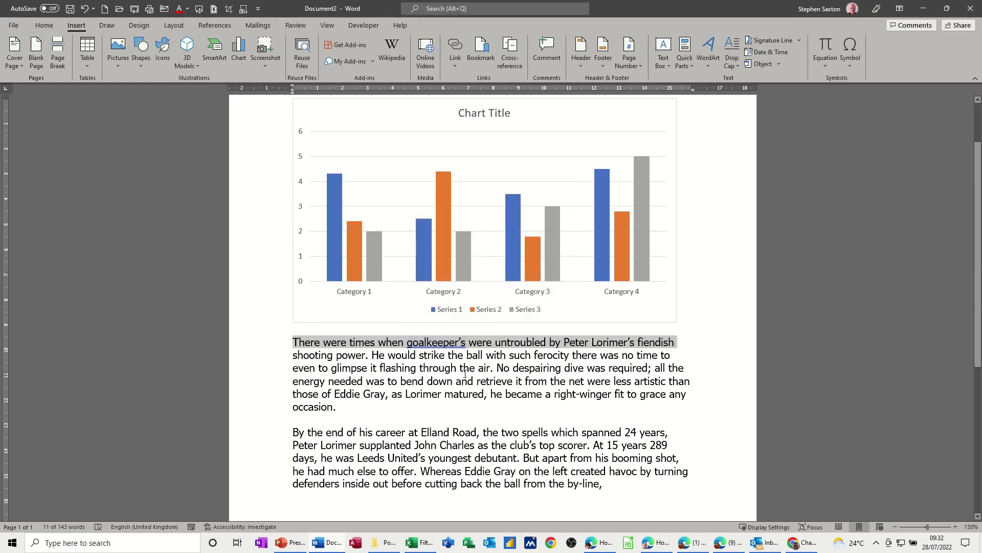
Clear the document, type 'test' to expand the saved sentence, then delete that sentence
key("ctrl+a")
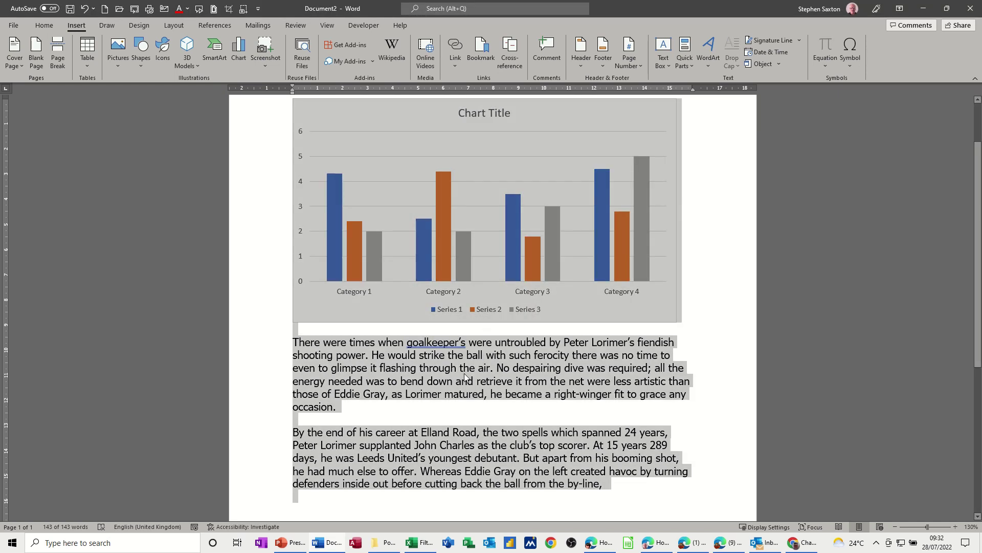
key("Delete")
type("test")
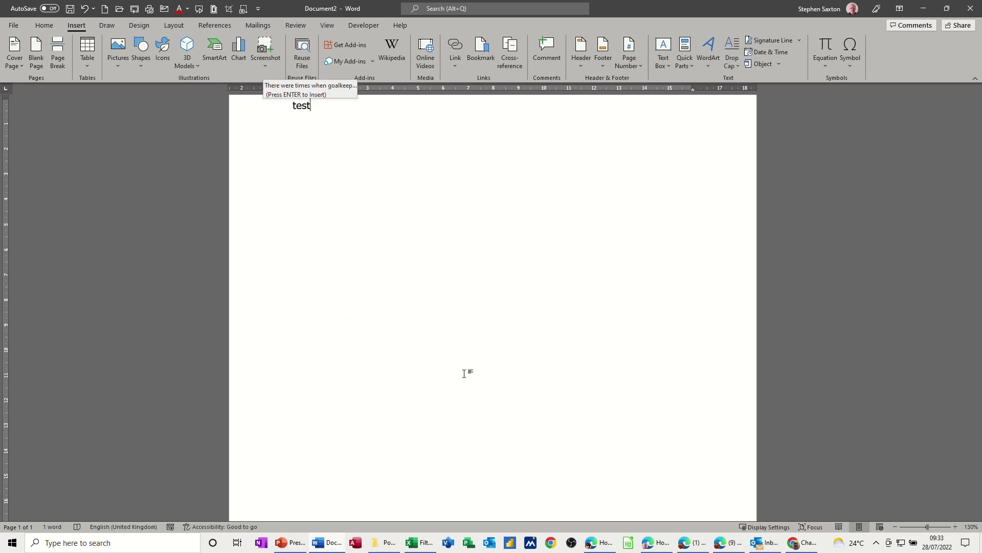
key("Return")
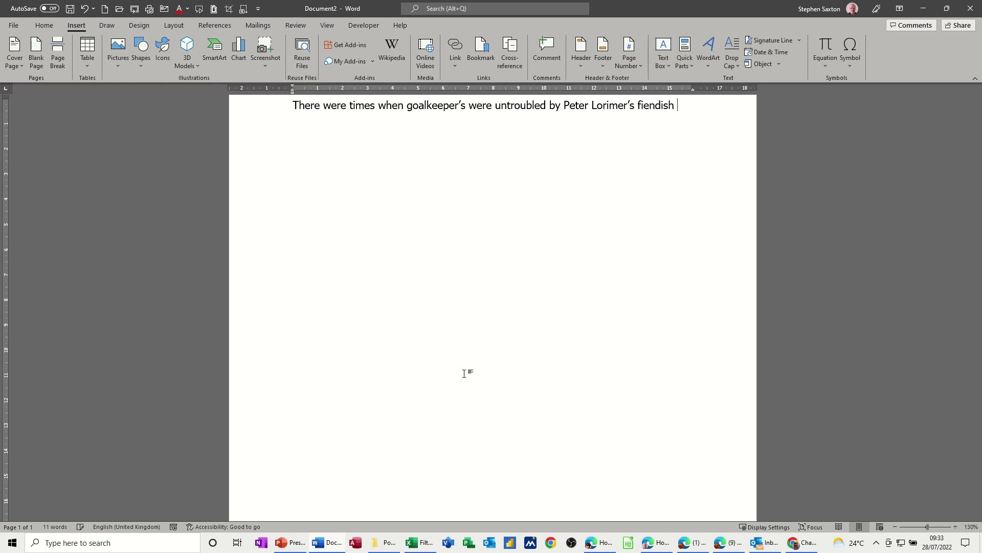
scroll(519, 285, "up", 2)
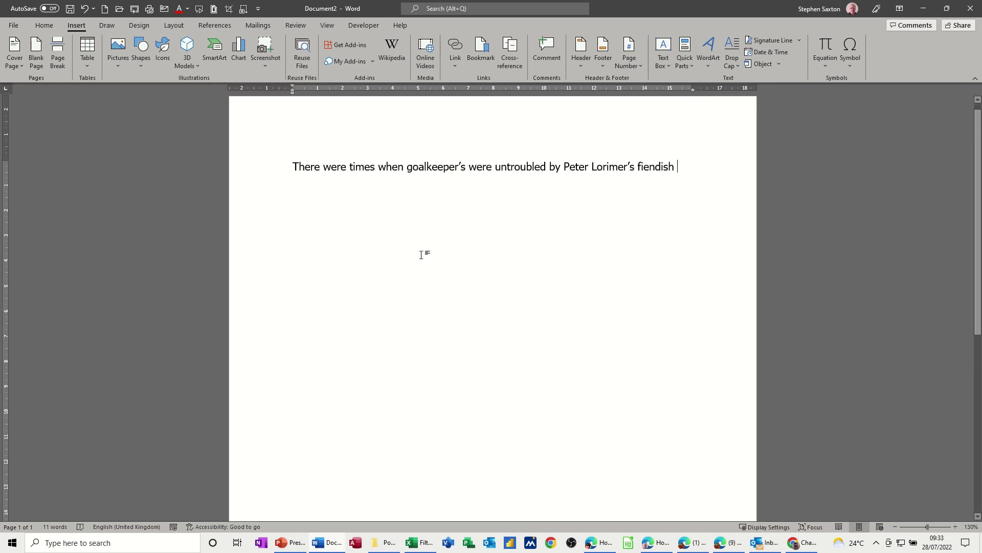
left_click(276, 174)
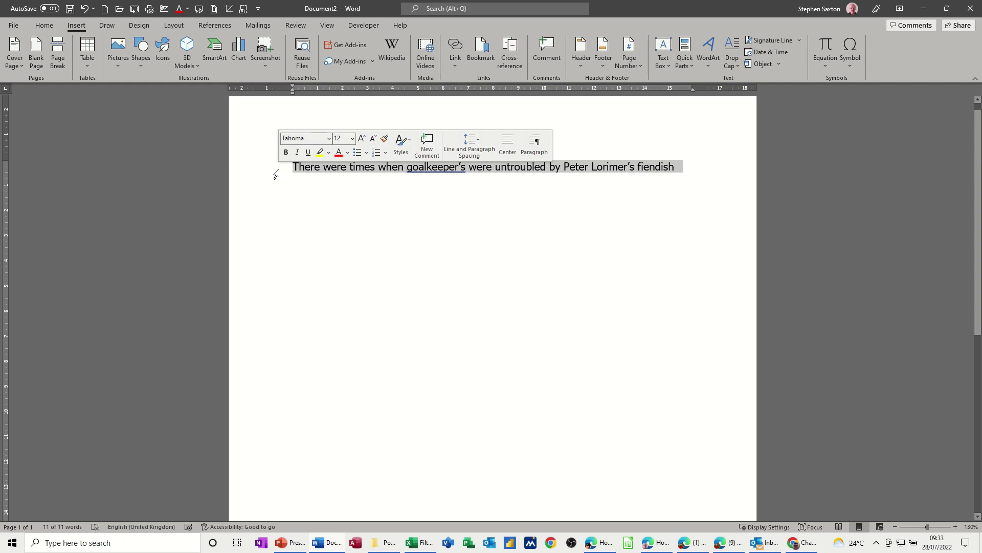
key("Delete")
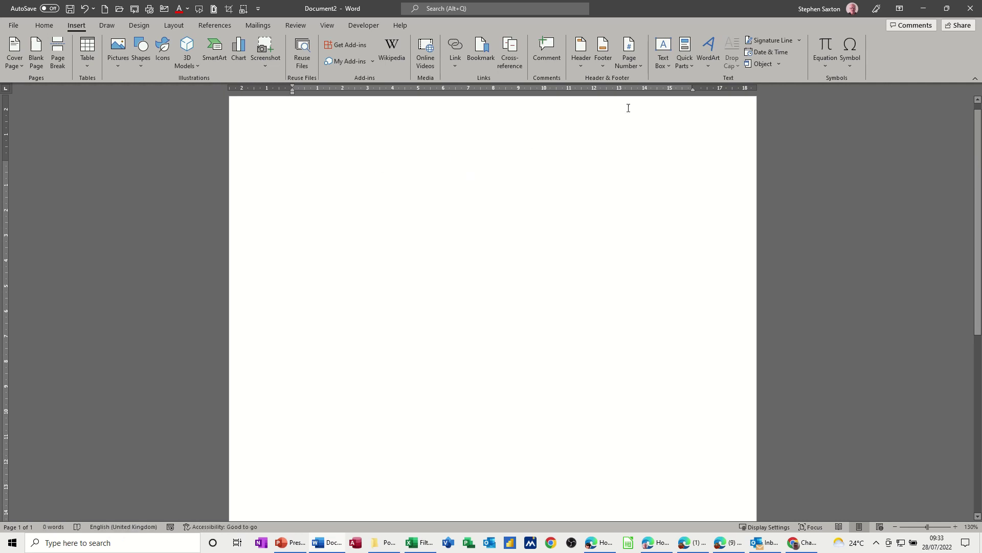
Browse the saved AutoText entries in Quick Parts and show the Document Property list
left_click(685, 65)
mouse_move(685, 82)
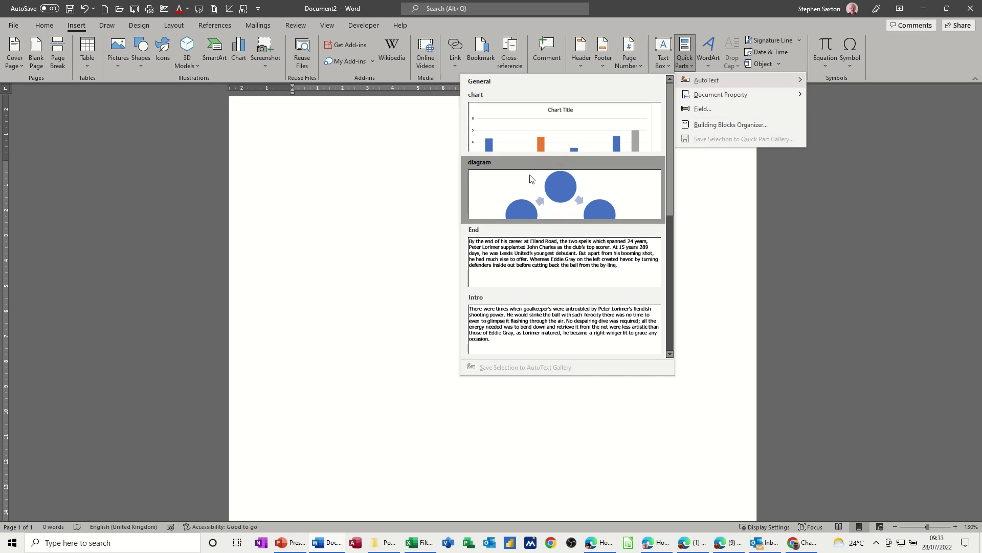
scroll(564, 281, "down", 5)
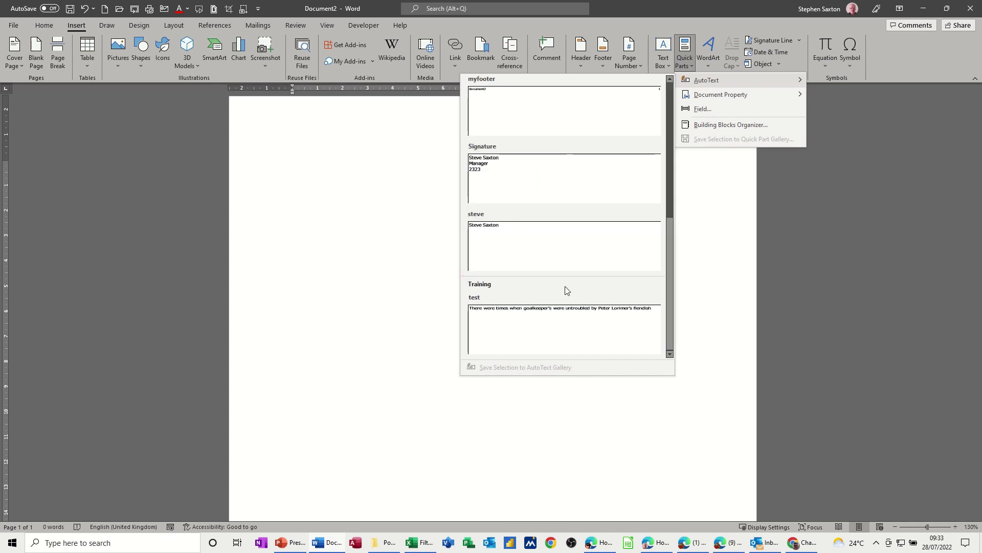
scroll(565, 290, "up", 5)
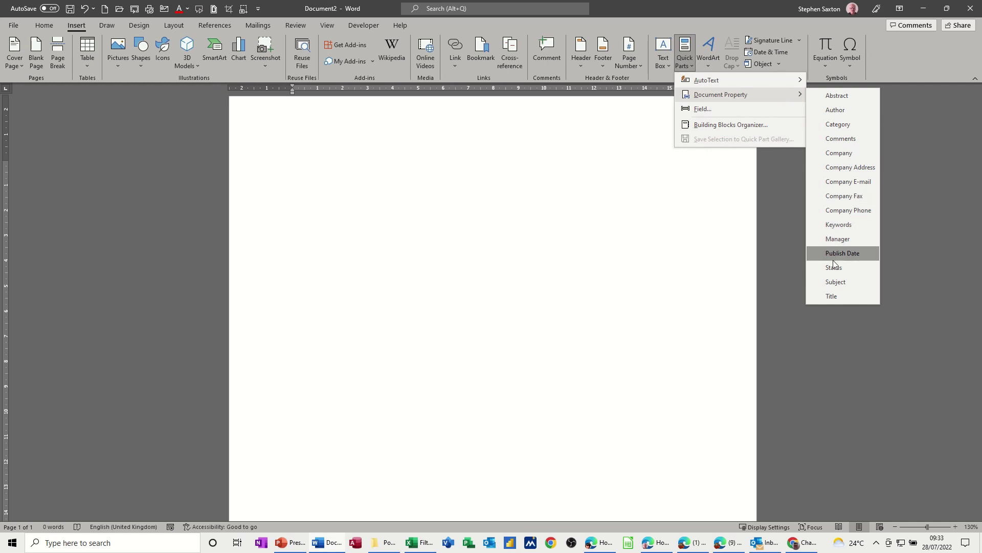
Insert the Company property field reading 'IT's Easy', move below it, and open the File backstage
left_click(836, 153)
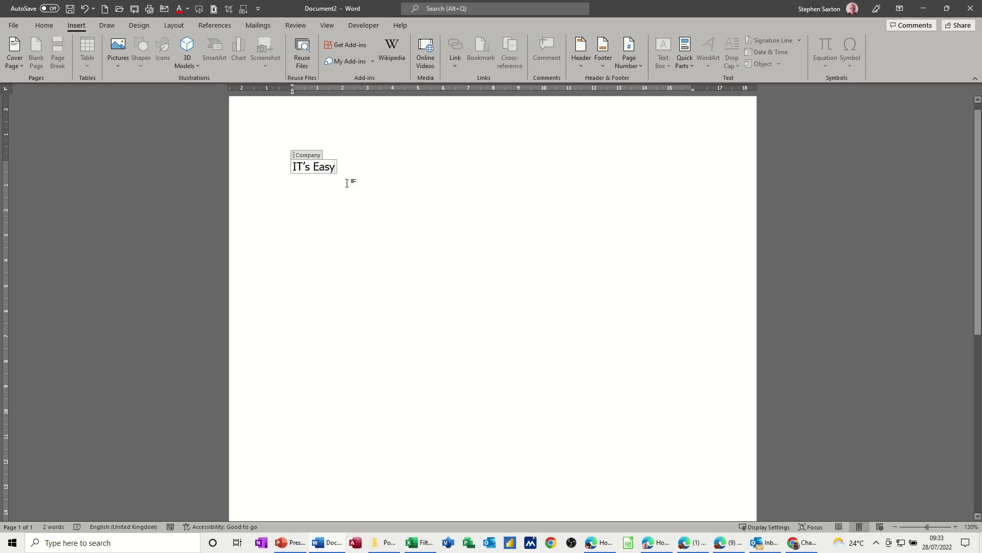
left_click(303, 188)
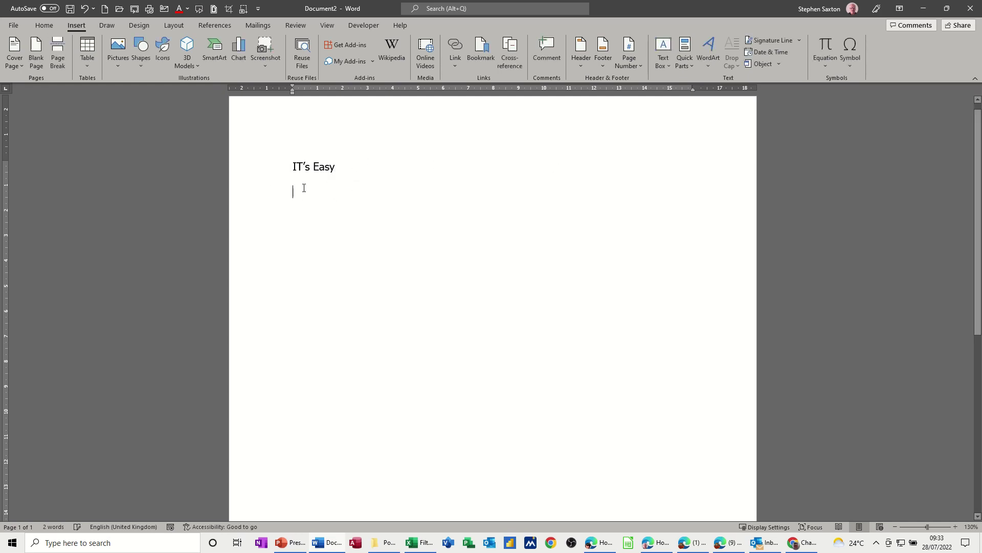
left_click(13, 25)
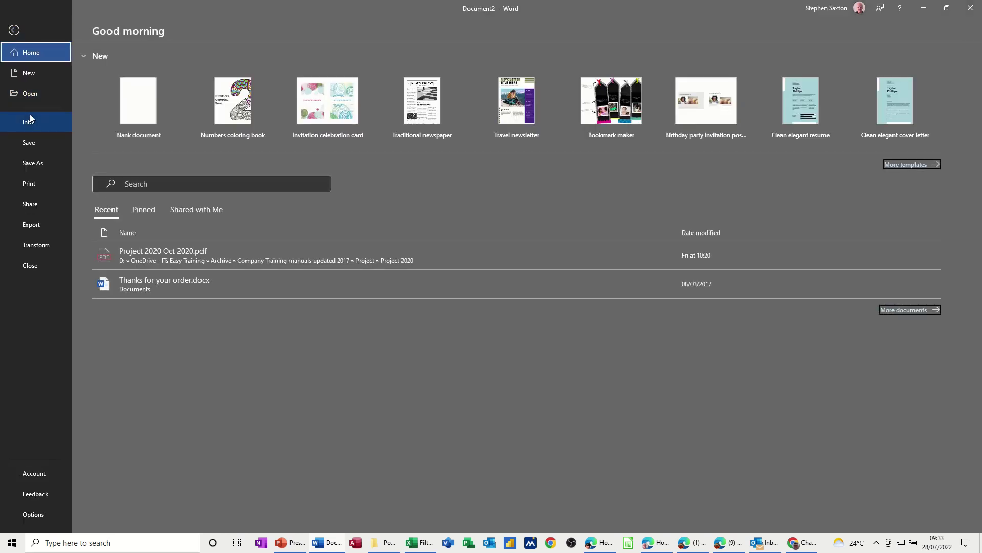
left_click(28, 124)
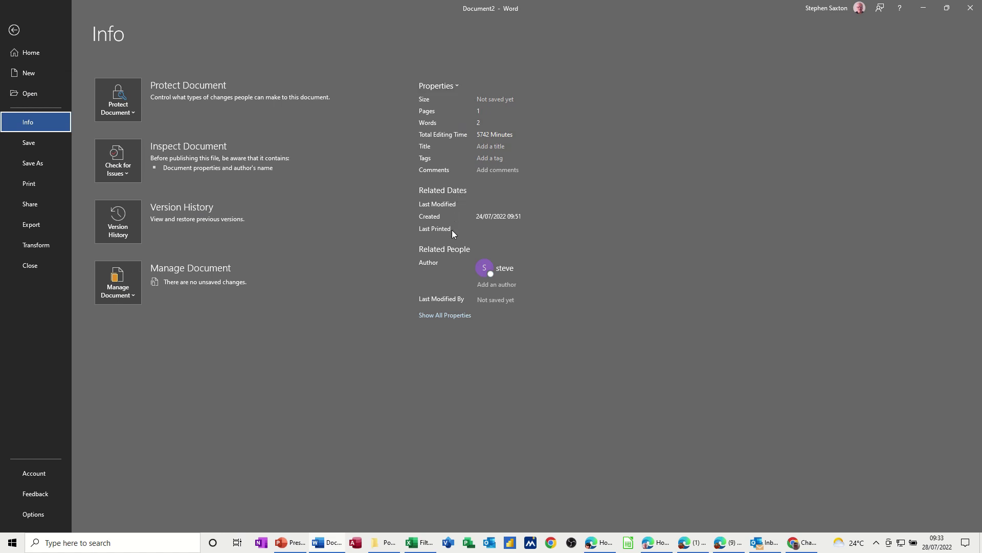
left_click(443, 317)
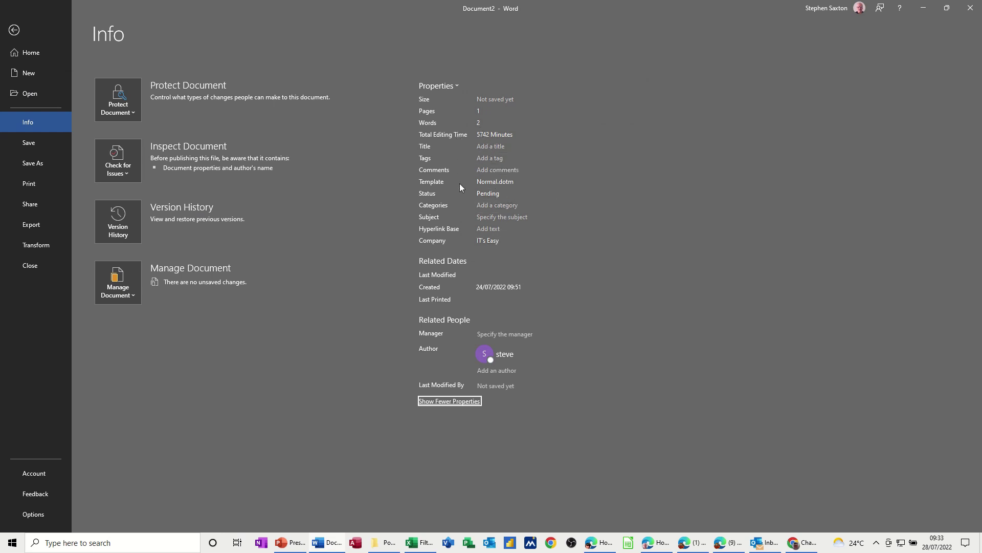
left_click(488, 242)
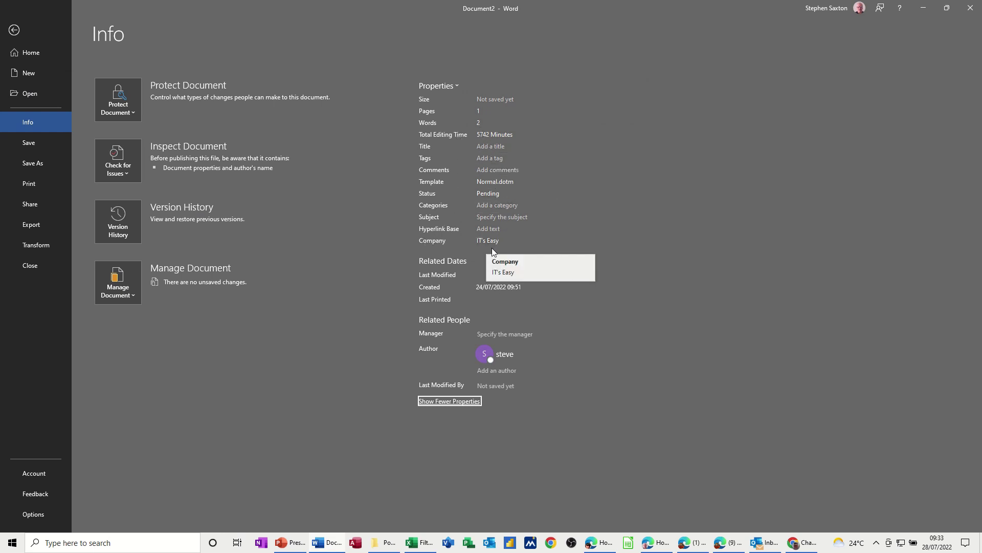
left_click(509, 242)
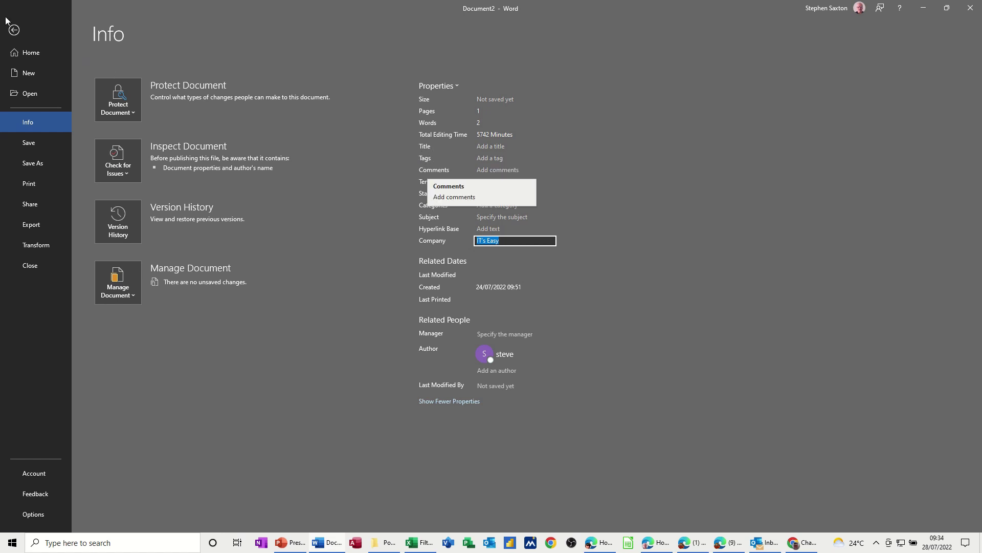
left_click(14, 30)
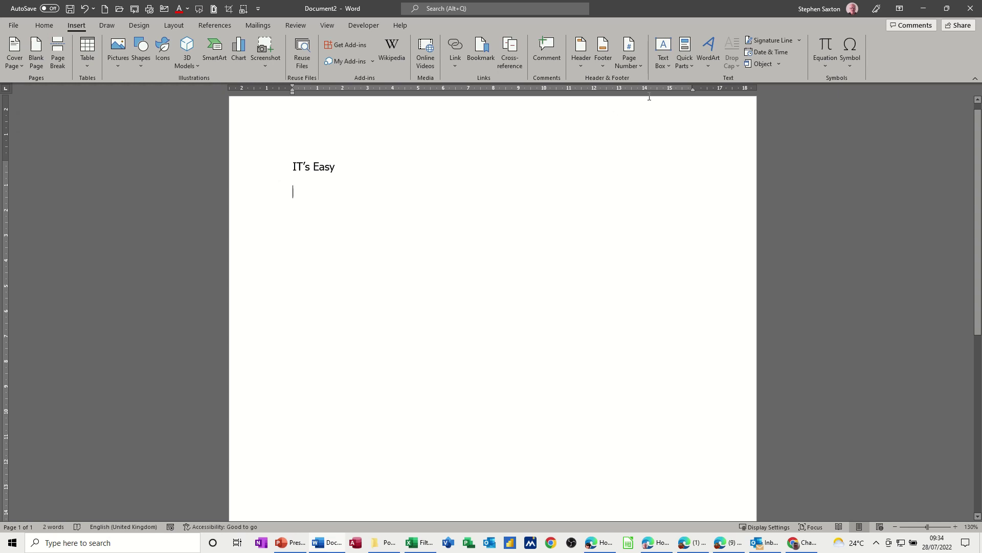
Insert a Comments property field below 'IT's Easy' and fill it with 'Testing'
left_click(683, 62)
mouse_move(704, 97)
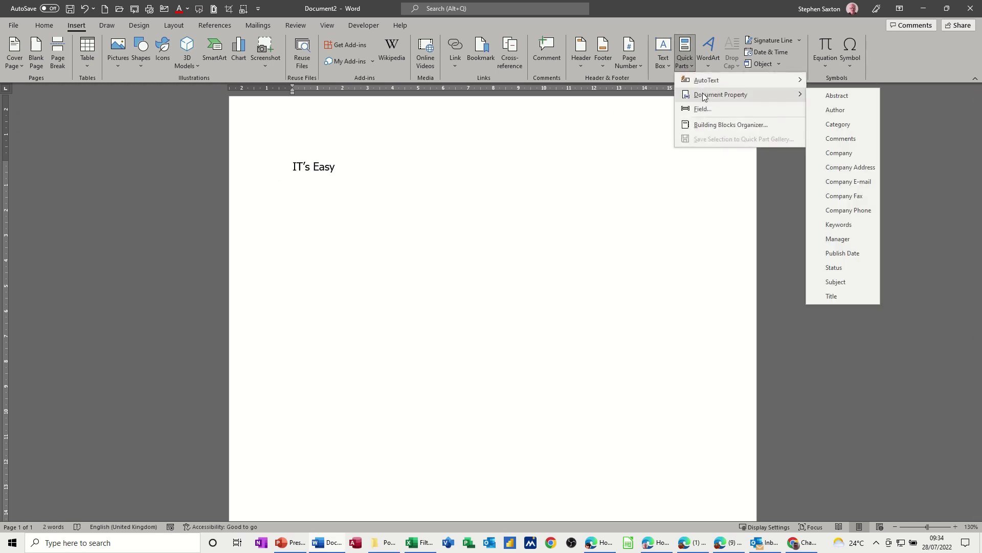
left_click(839, 138)
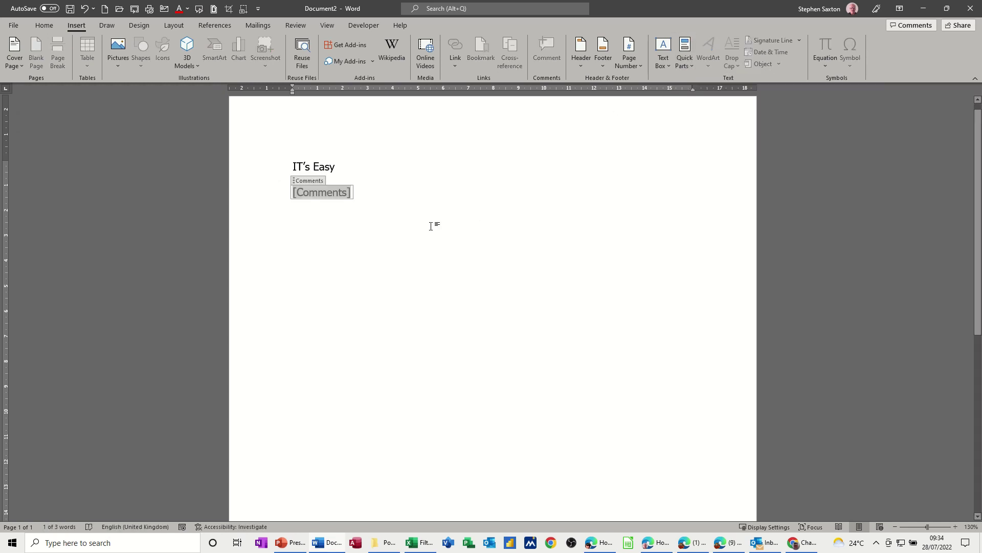
type("Testing")
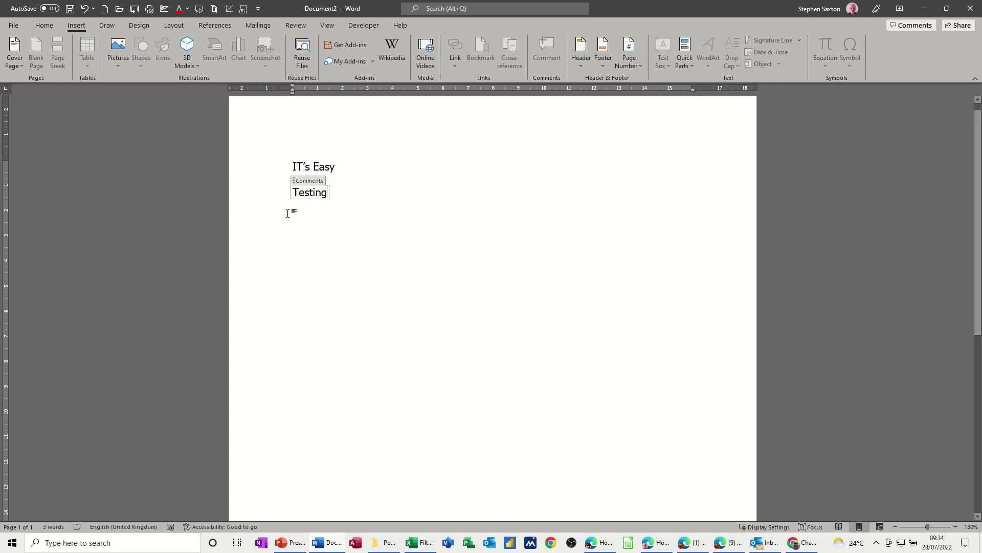
left_click(339, 217)
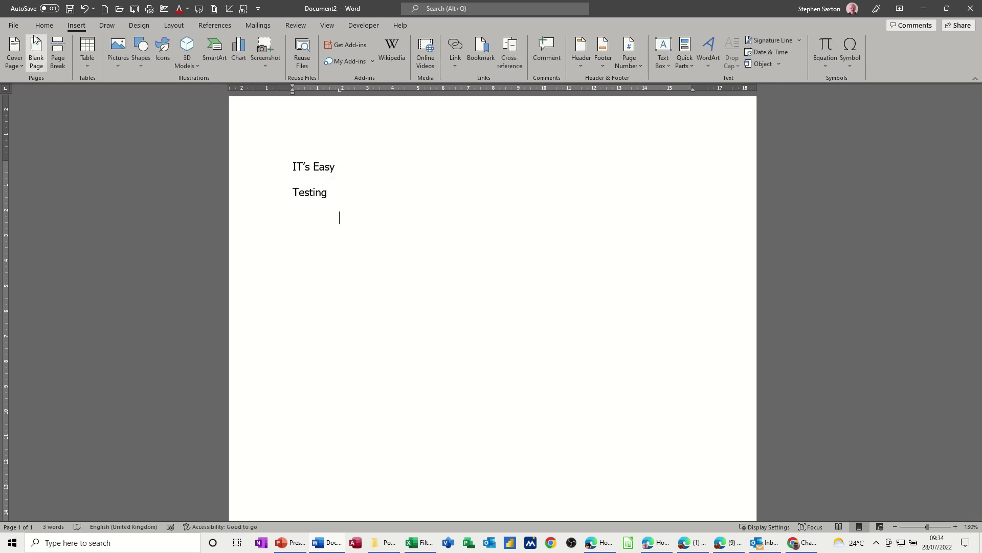
Confirm under File > Info > Show All Properties that Comments reads 'Testing', then return to the document
left_click(15, 27)
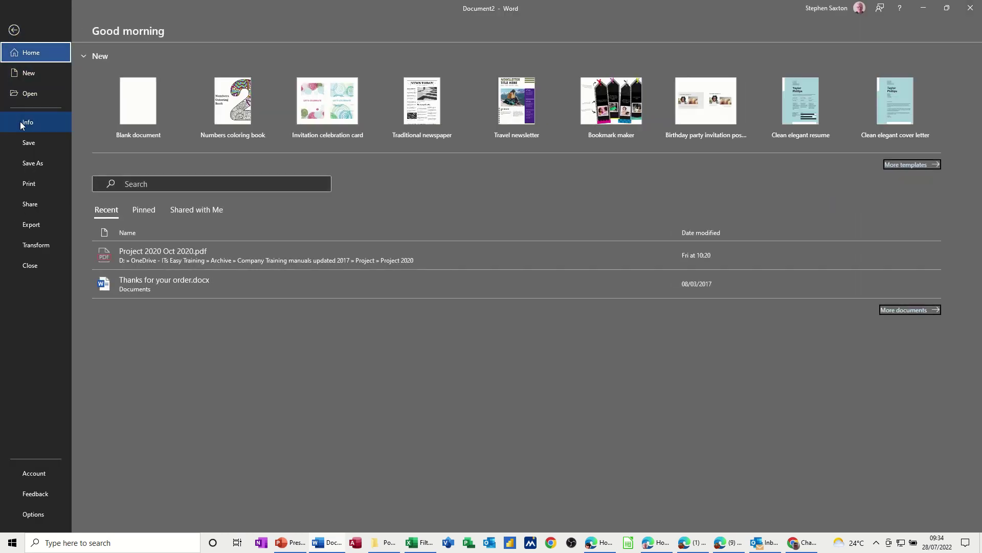
left_click(27, 123)
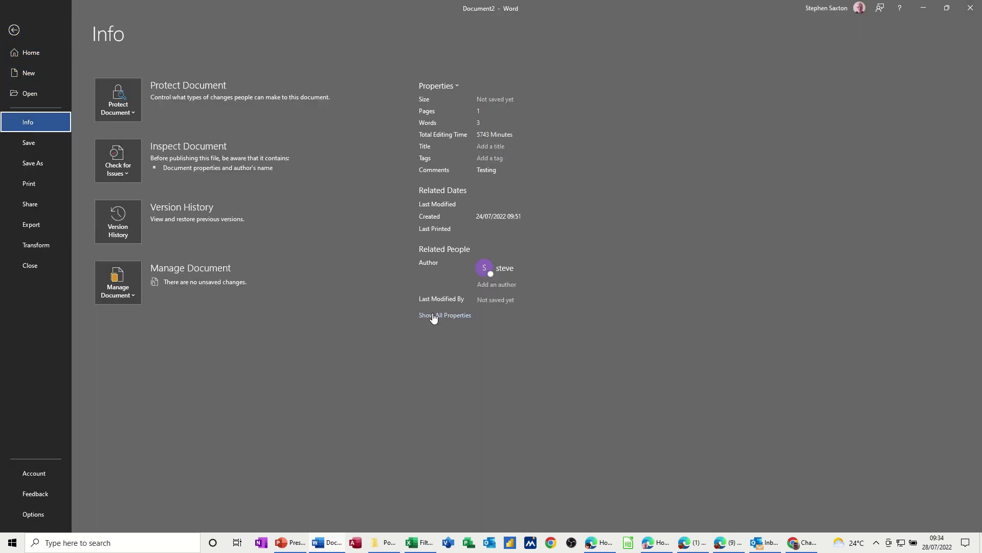
left_click(433, 316)
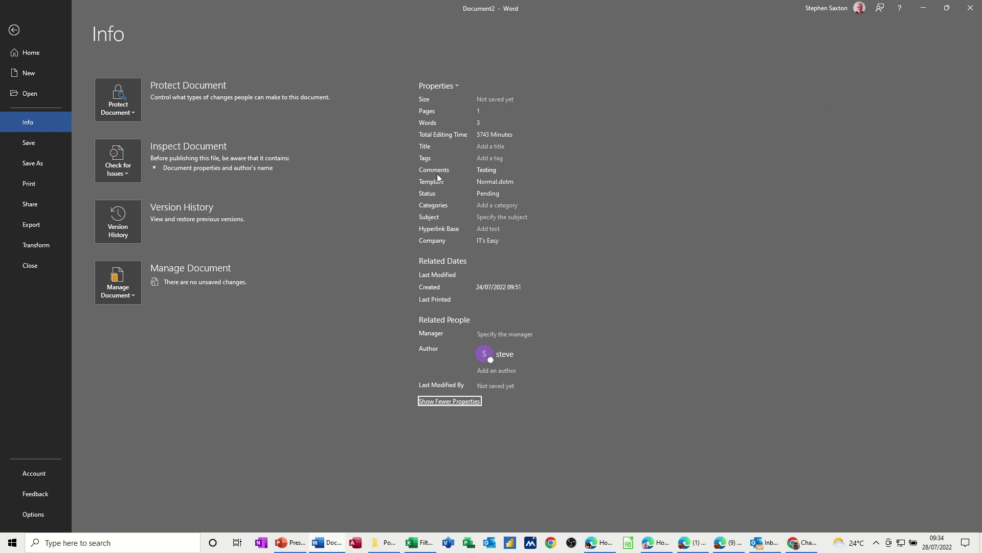
left_click(499, 171)
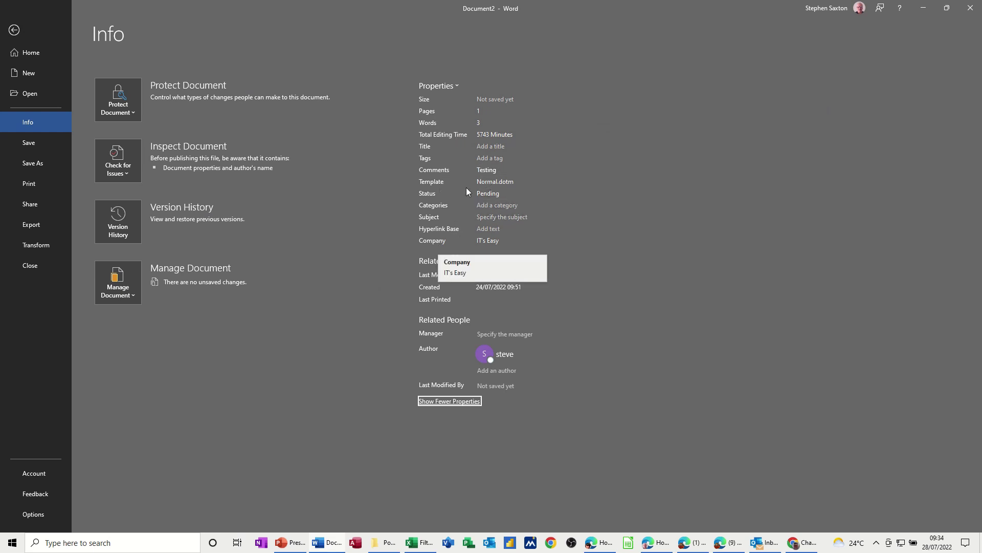
left_click(14, 32)
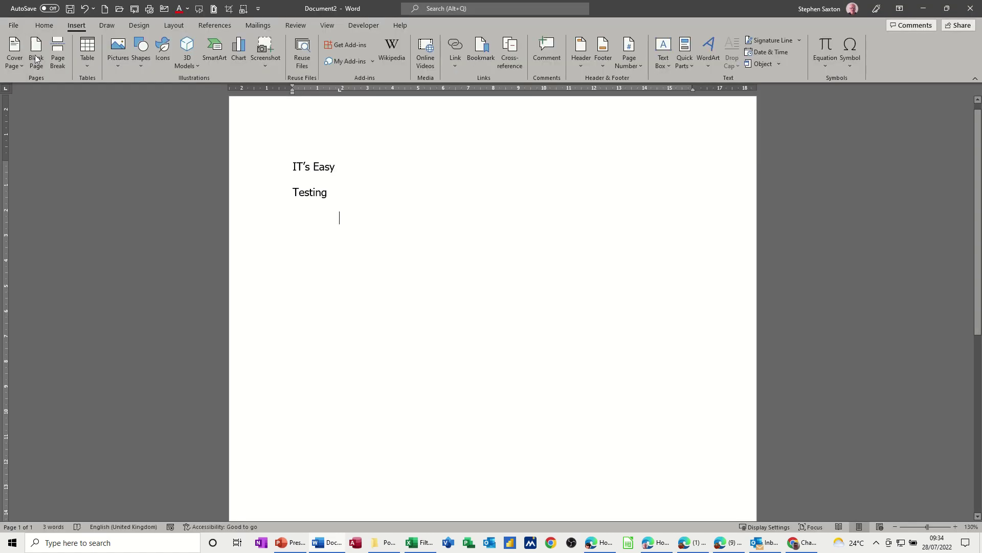
Open the Quick Parts list of document parts and fields, then go to the File view
left_click(686, 70)
mouse_move(709, 95)
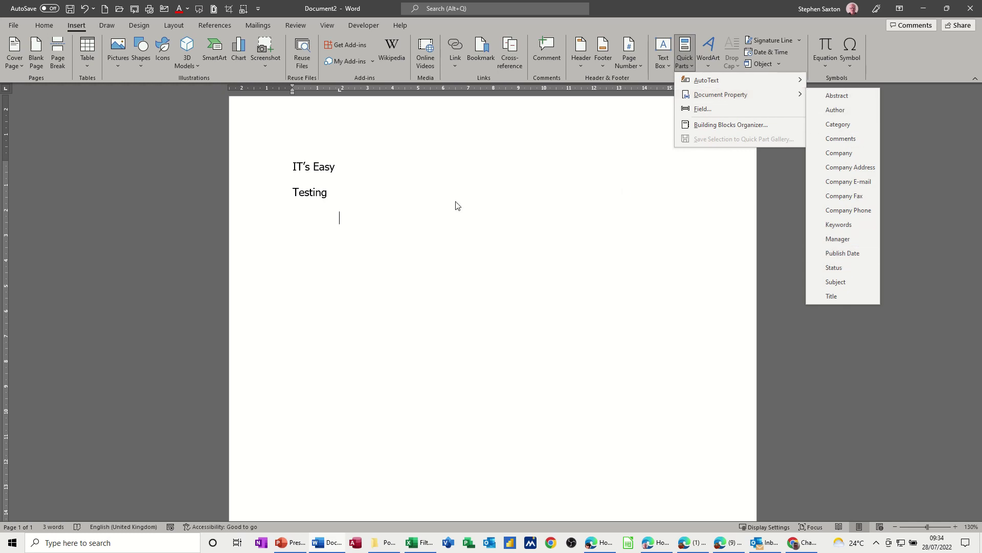
left_click(13, 26)
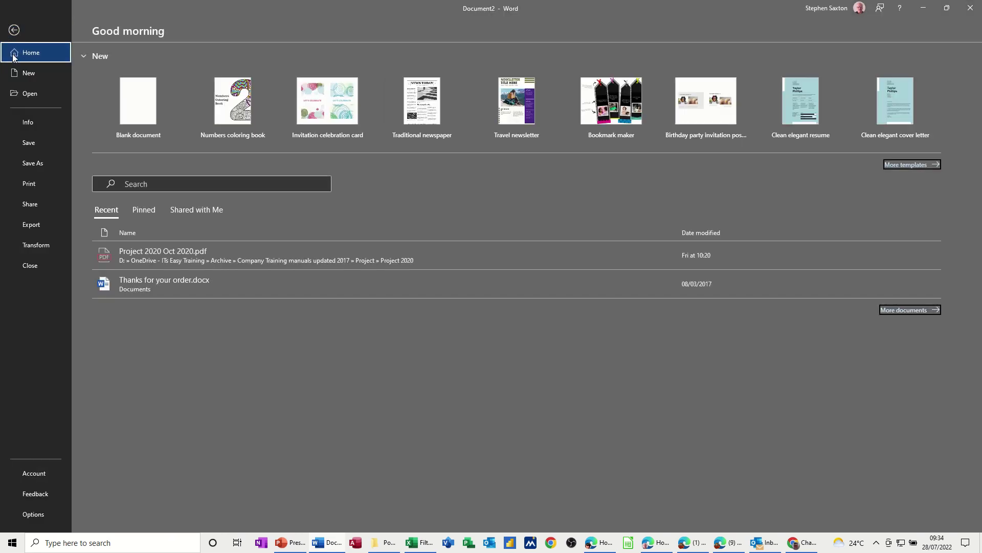
Open Advanced Properties from the Info page and browse its tabs back to Custom
left_click(25, 120)
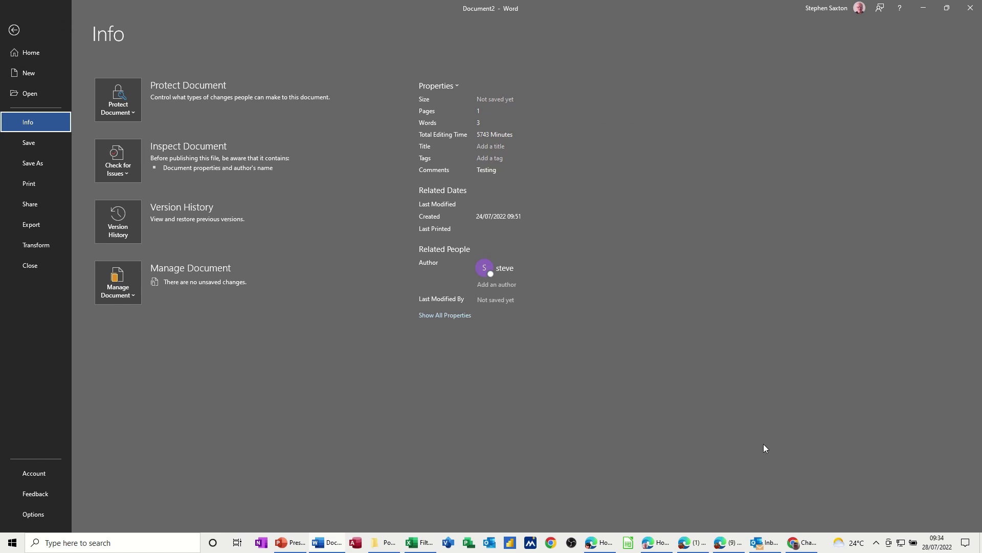
left_click(437, 85)
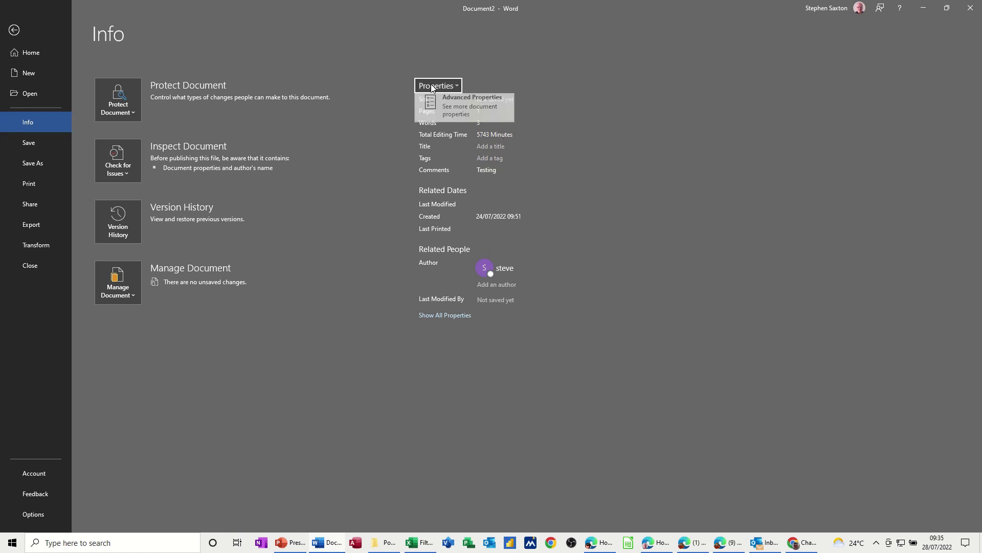
left_click(449, 107)
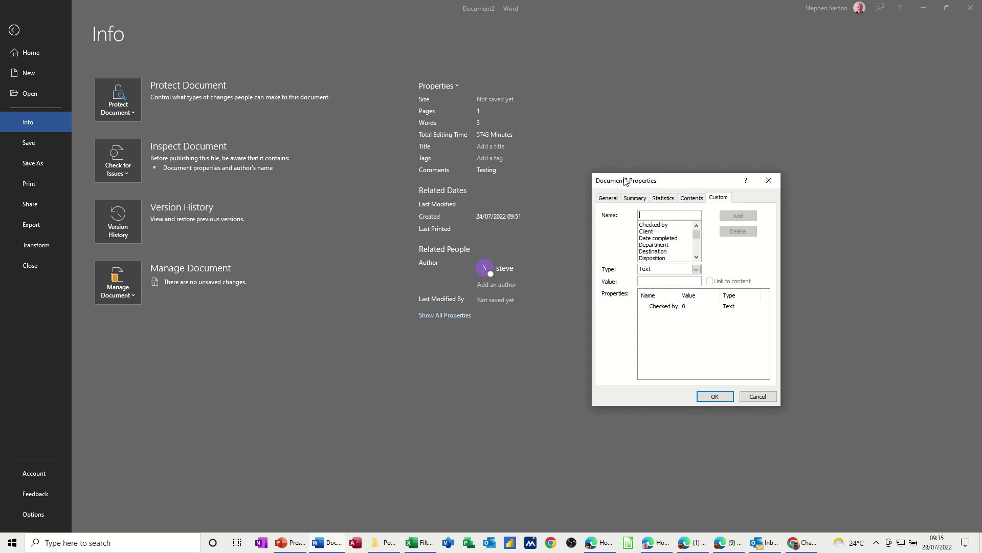
left_click_drag(625, 180, 585, 177)
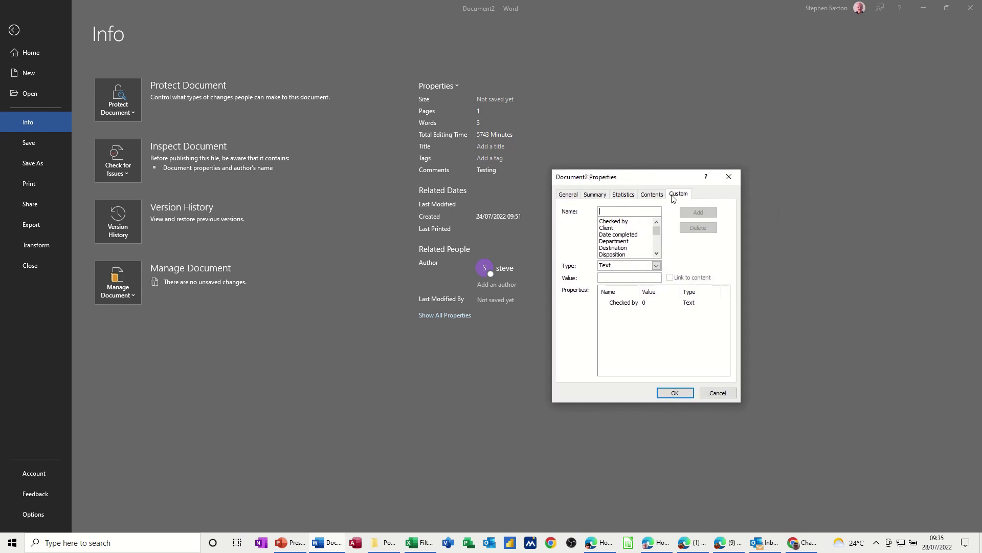
left_click(652, 196)
left_click(623, 195)
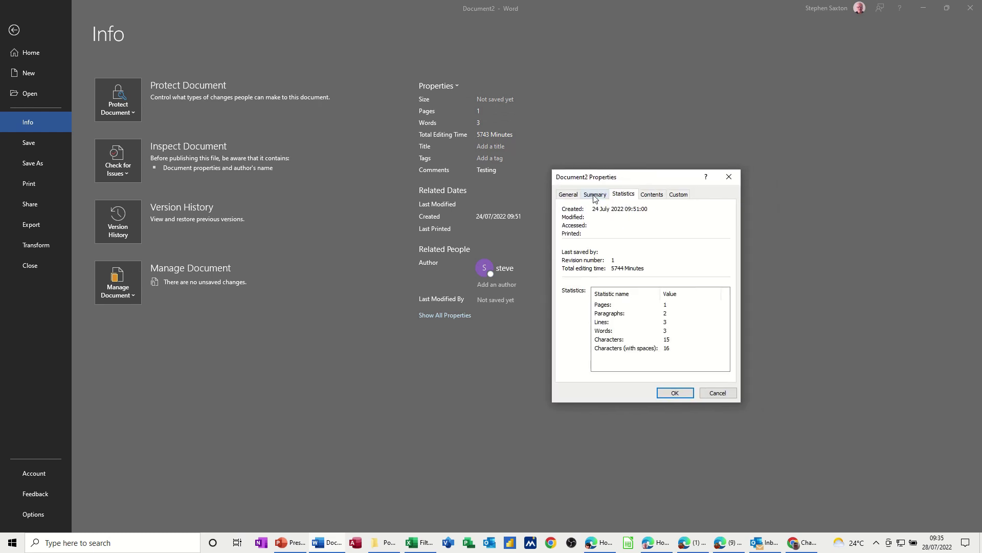
left_click(594, 197)
left_click(570, 196)
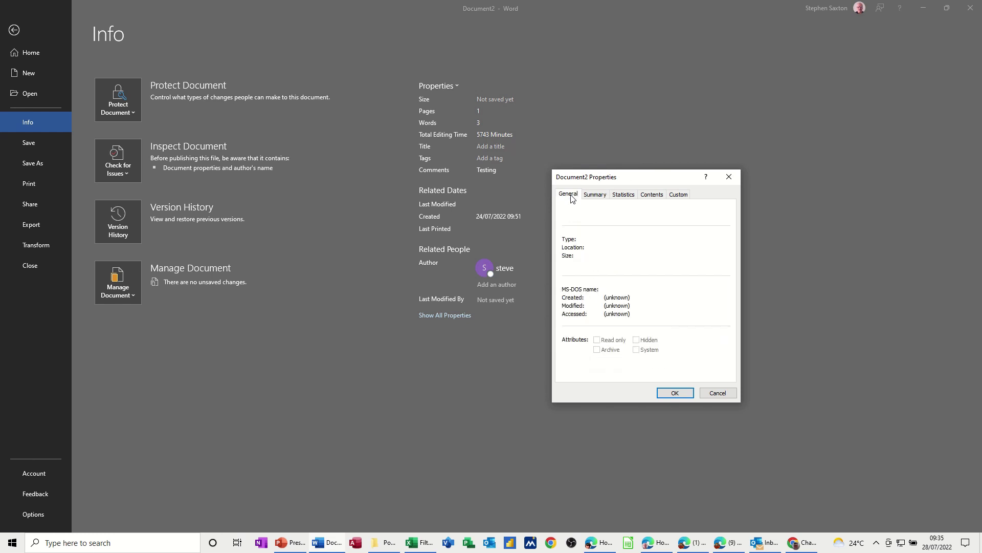
left_click(677, 196)
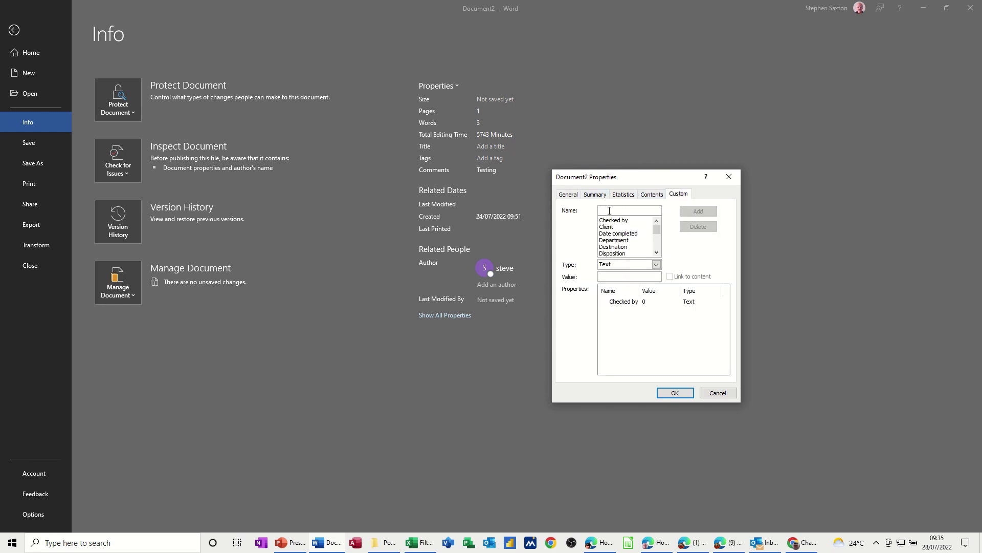
Add a custom Department property with the value Sales
left_click(608, 241)
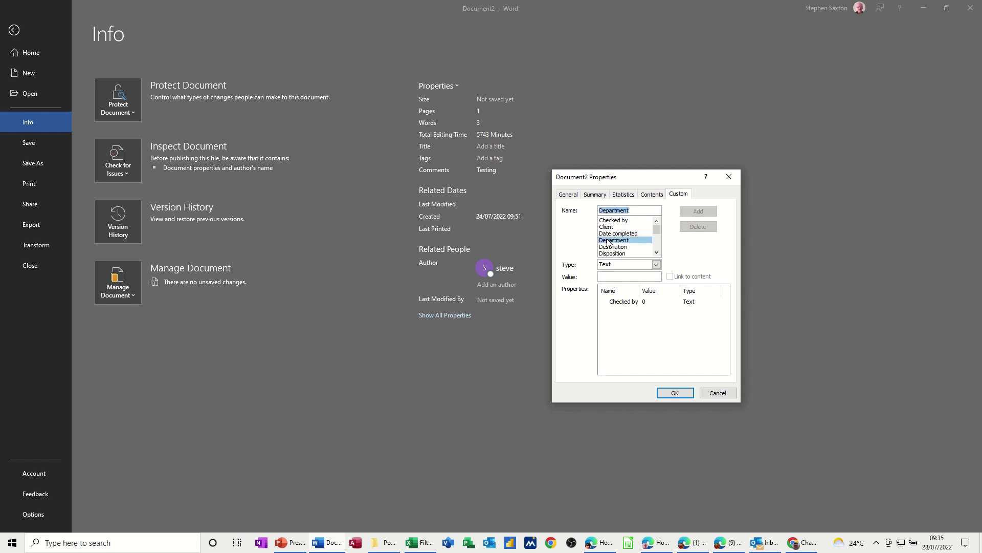
left_click(602, 278)
type("Sales")
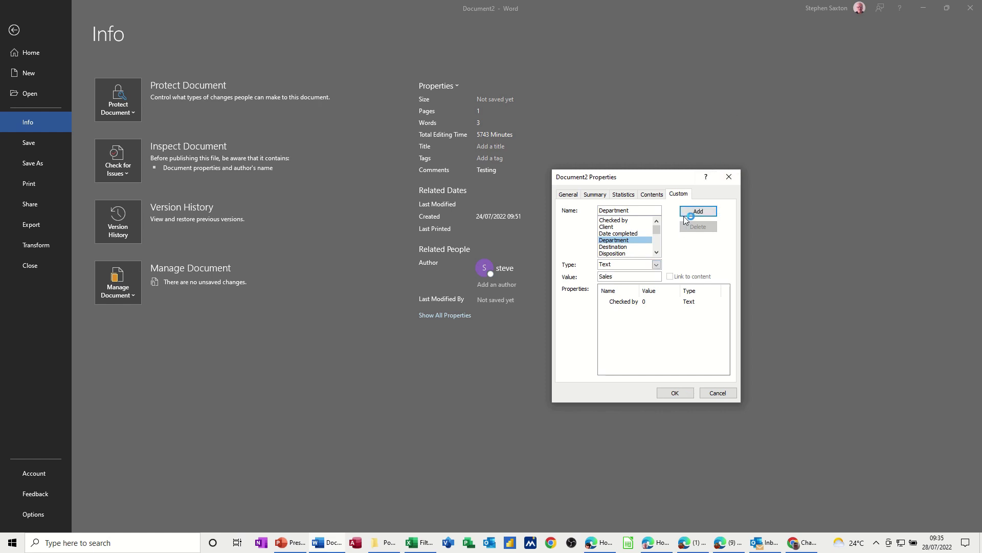
left_click(698, 211)
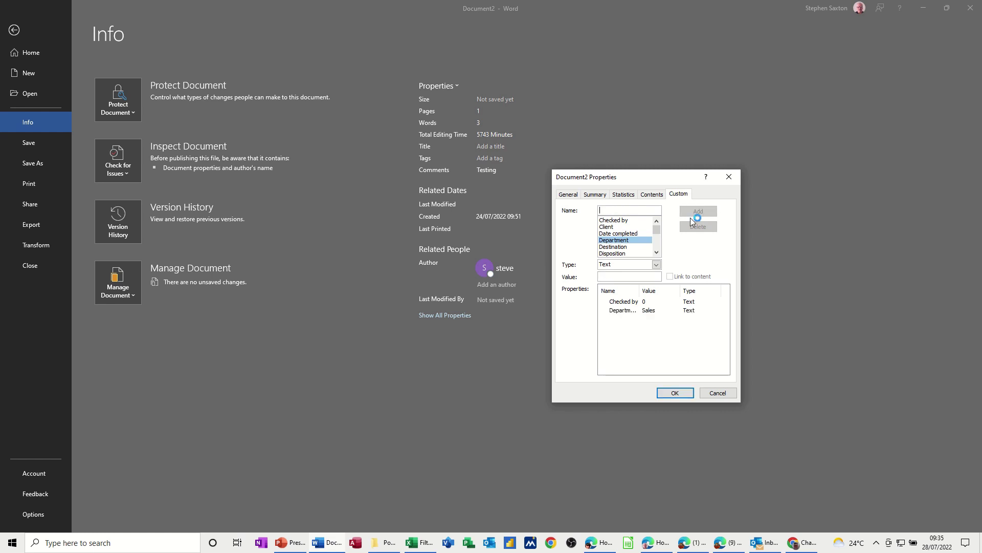
Set the Checked by property's value to the checker's surname, confirm, and show all properties
left_click(626, 303)
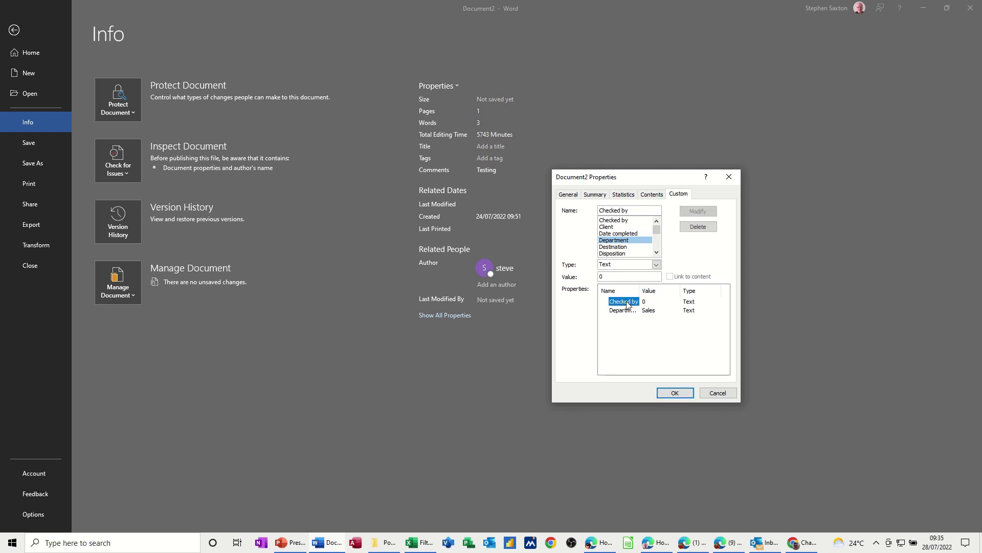
left_click(615, 277)
type("Saxton")
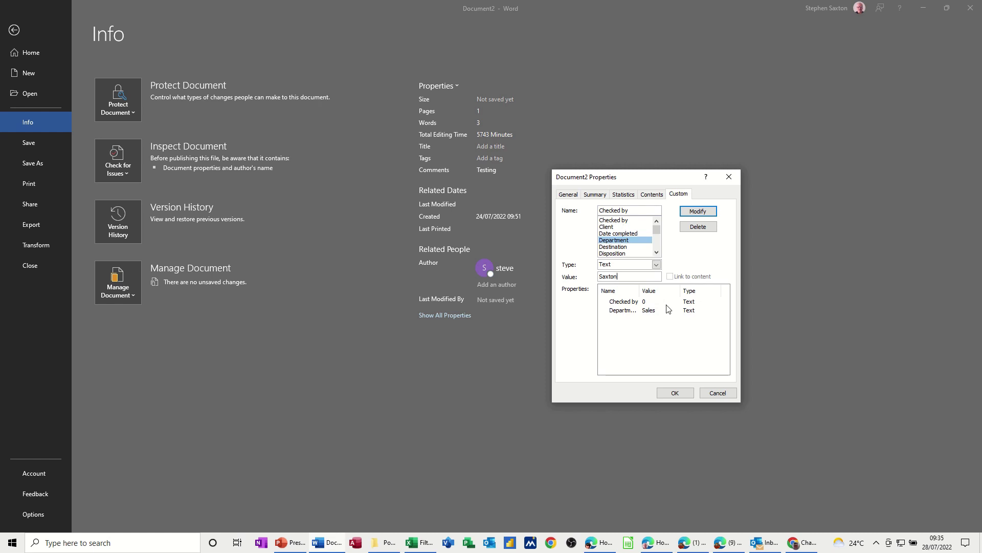
left_click(674, 392)
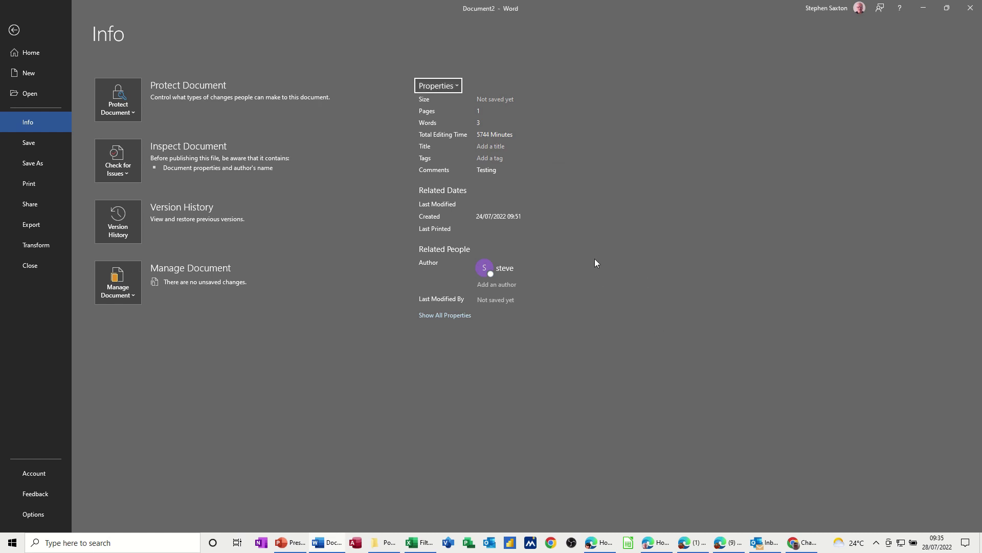
left_click(448, 316)
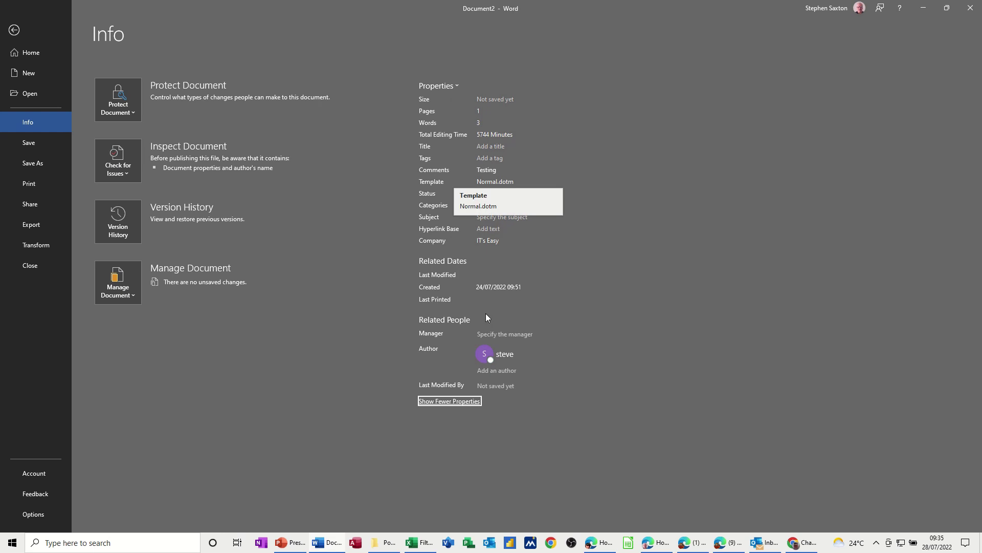
On a new line below Testing, insert a DocProperty Department field showing Sales
left_click(14, 31)
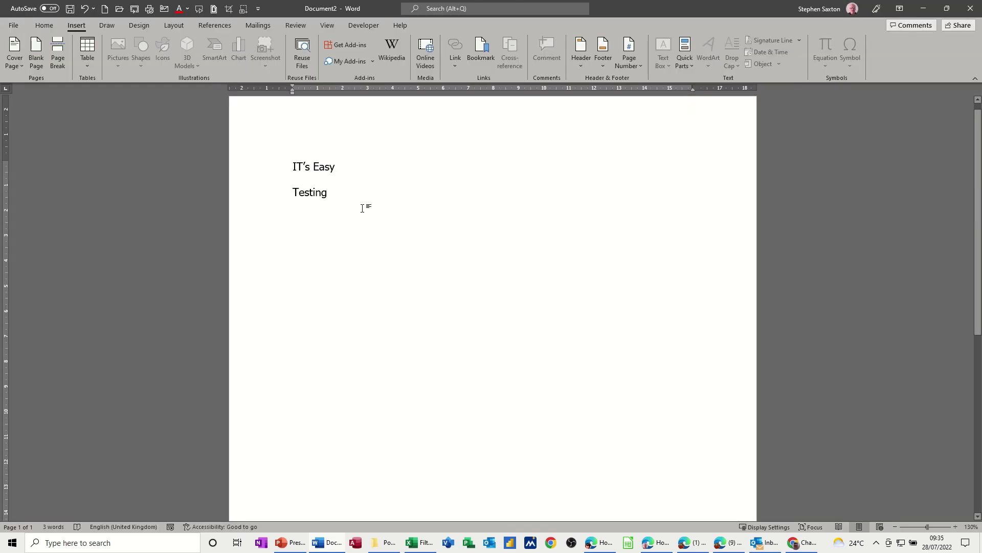
key("Return")
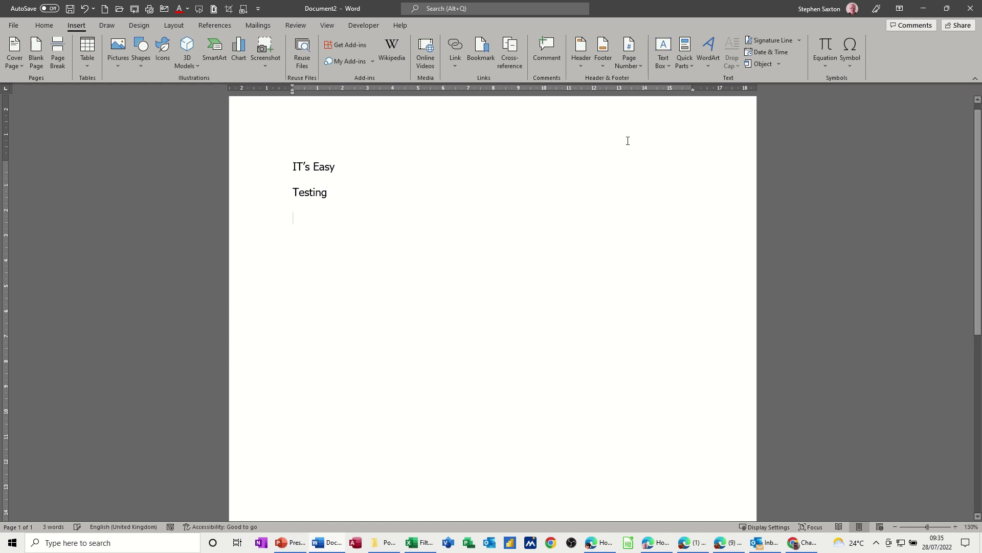
left_click(683, 61)
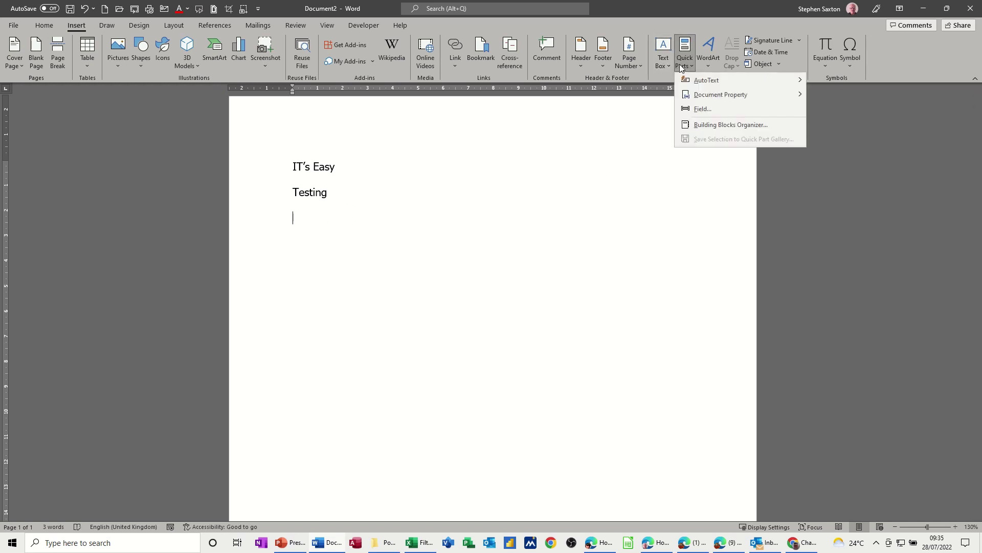
mouse_move(716, 95)
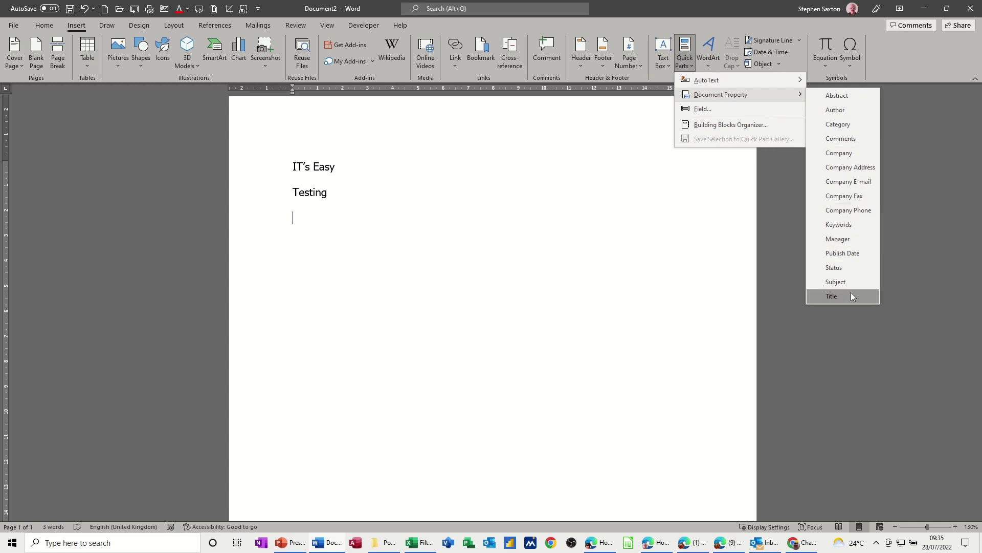
left_click(709, 109)
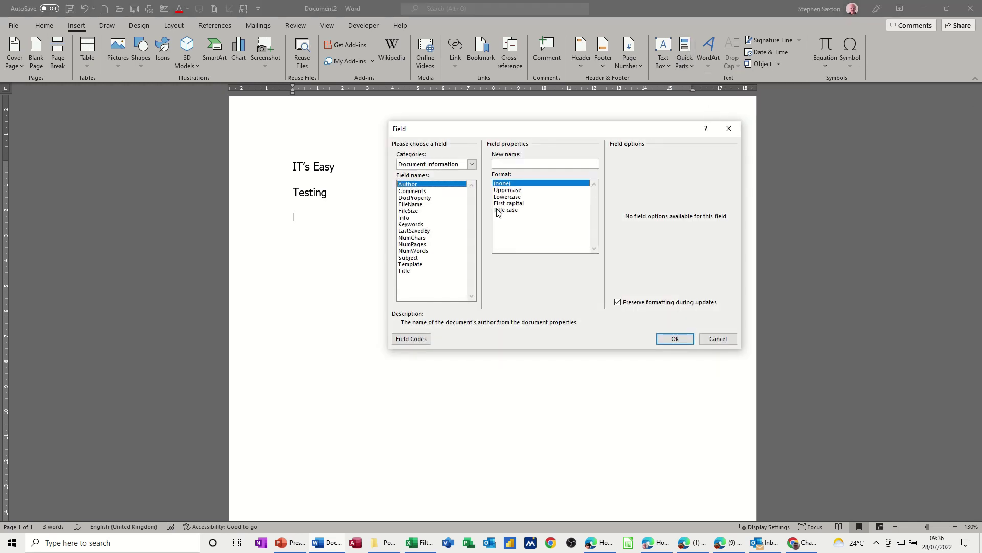
left_click(472, 164)
left_click(443, 172)
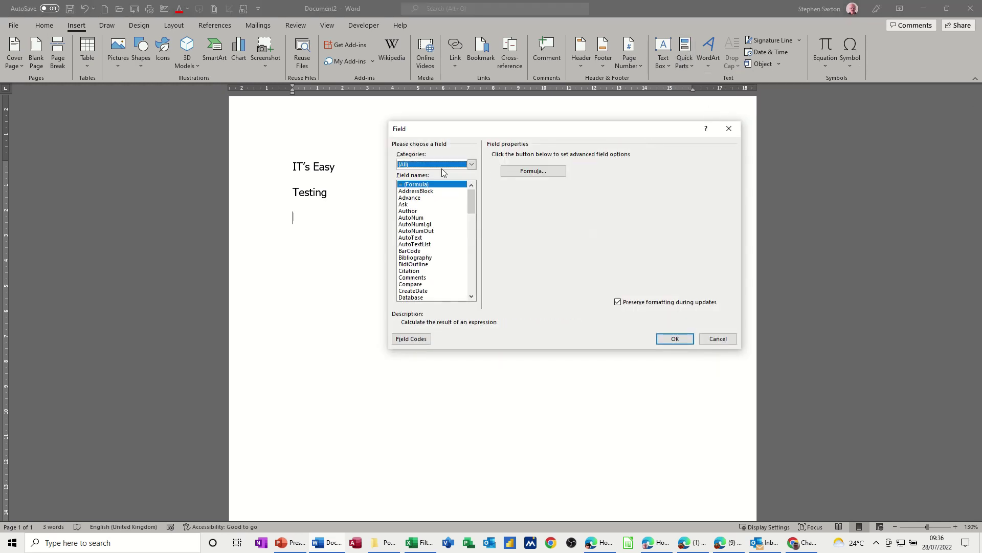
left_click(471, 166)
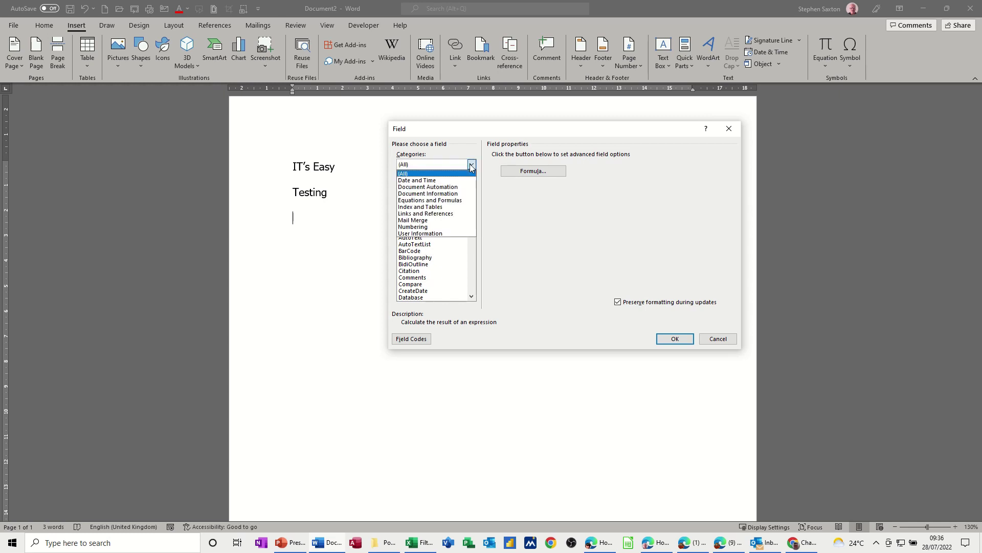
left_click(452, 195)
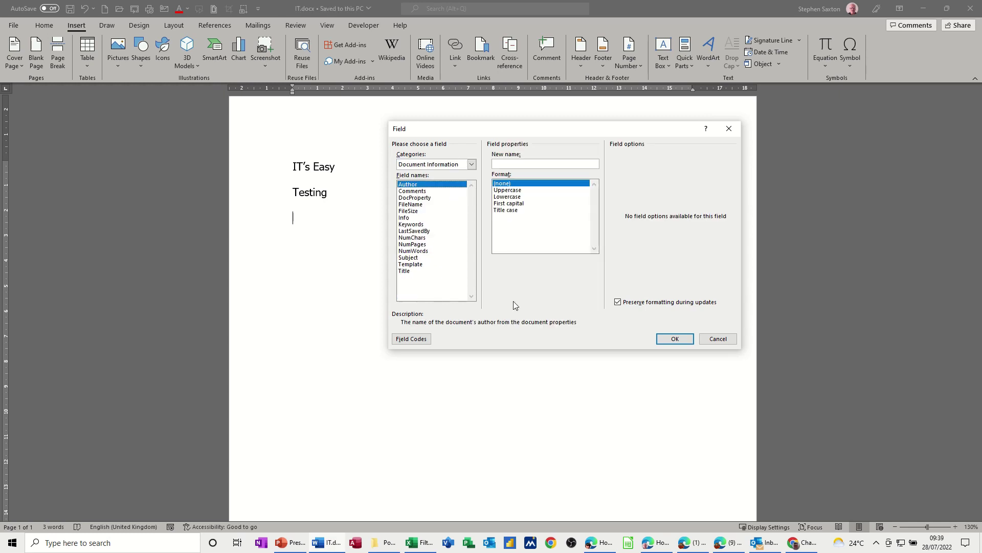
left_click(409, 198)
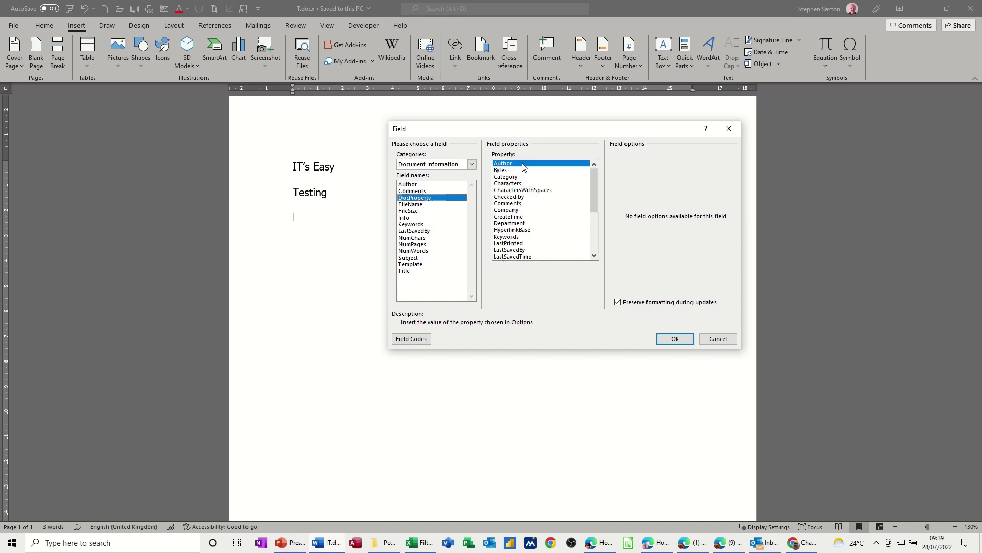
left_click(508, 224)
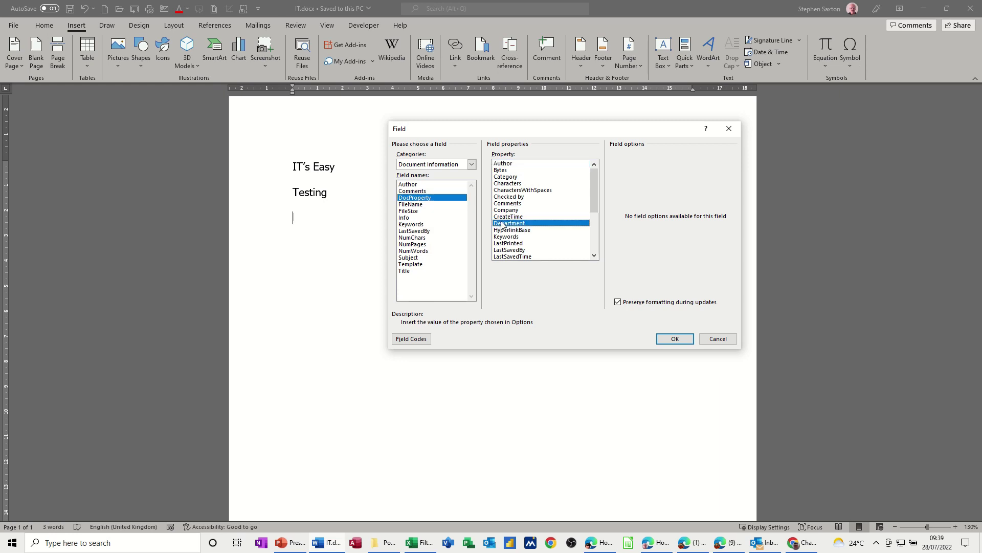
left_click(668, 340)
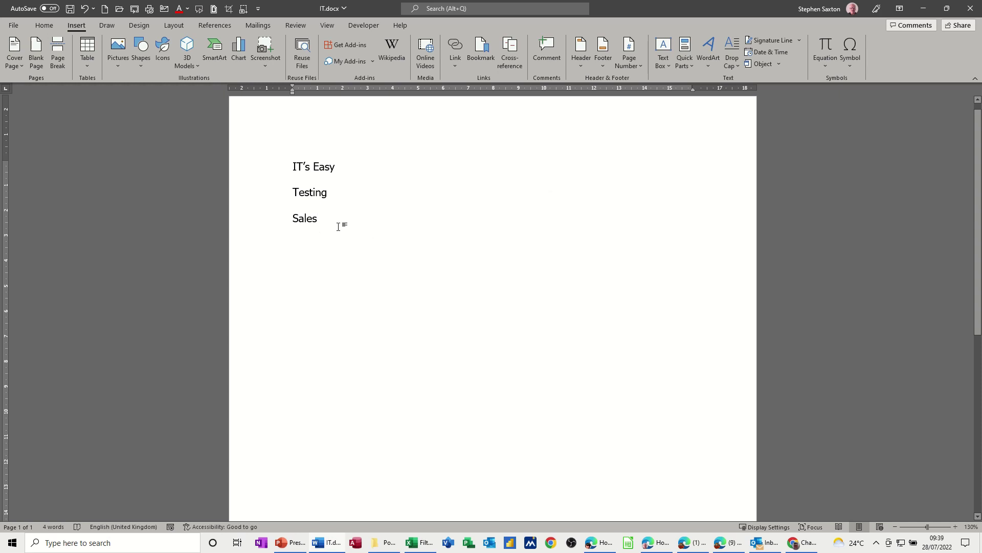
key("Return")
key("BackSpace")
left_click(683, 63)
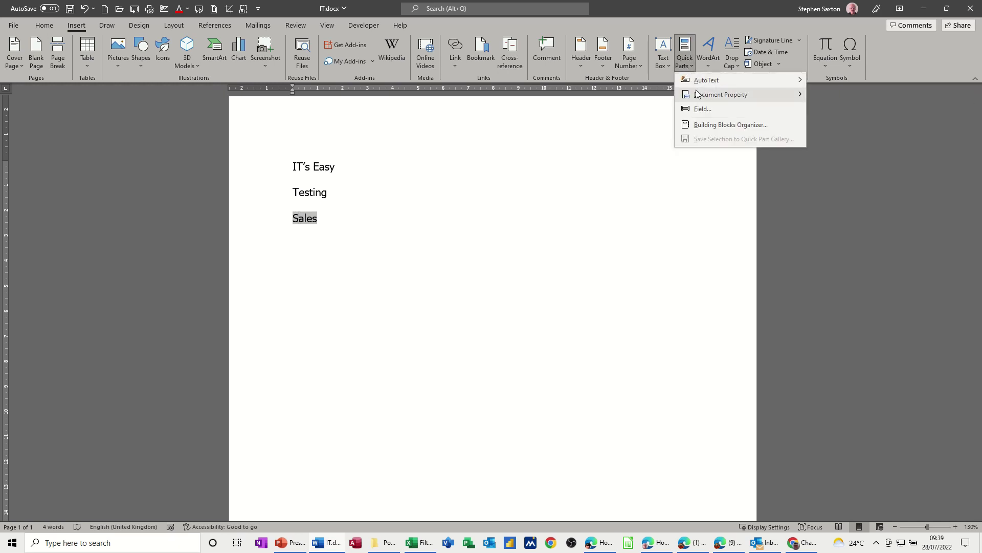
mouse_move(700, 97)
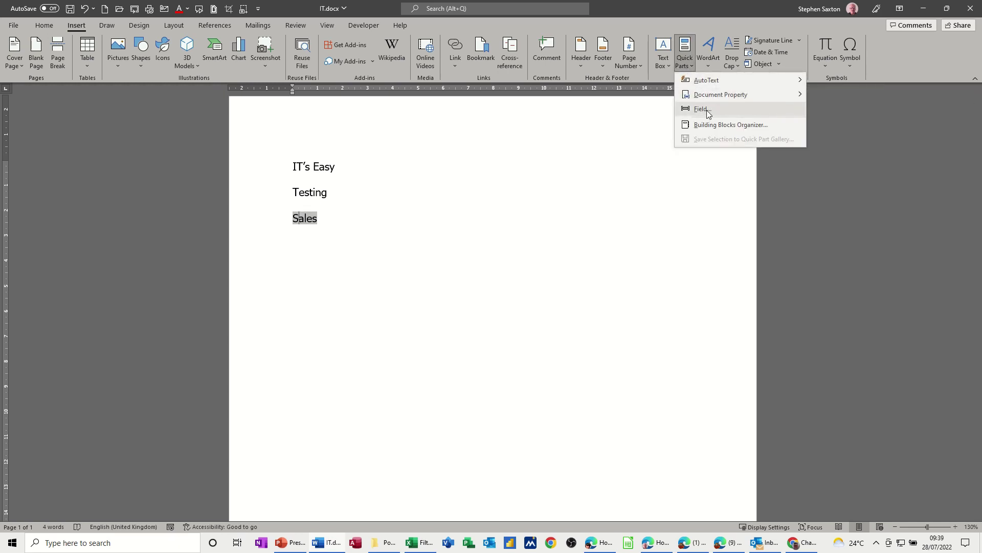
left_click(707, 110)
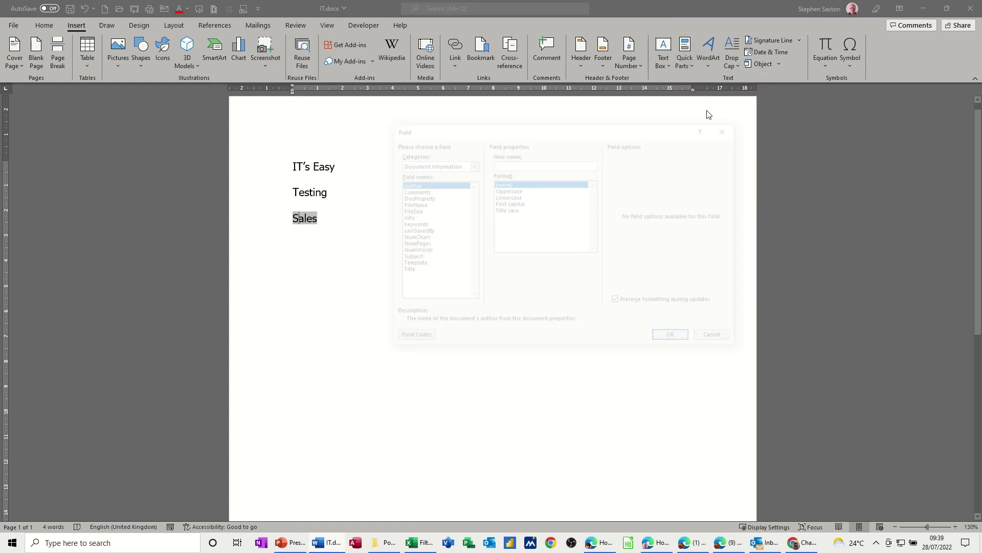
left_click(473, 165)
left_click(470, 171)
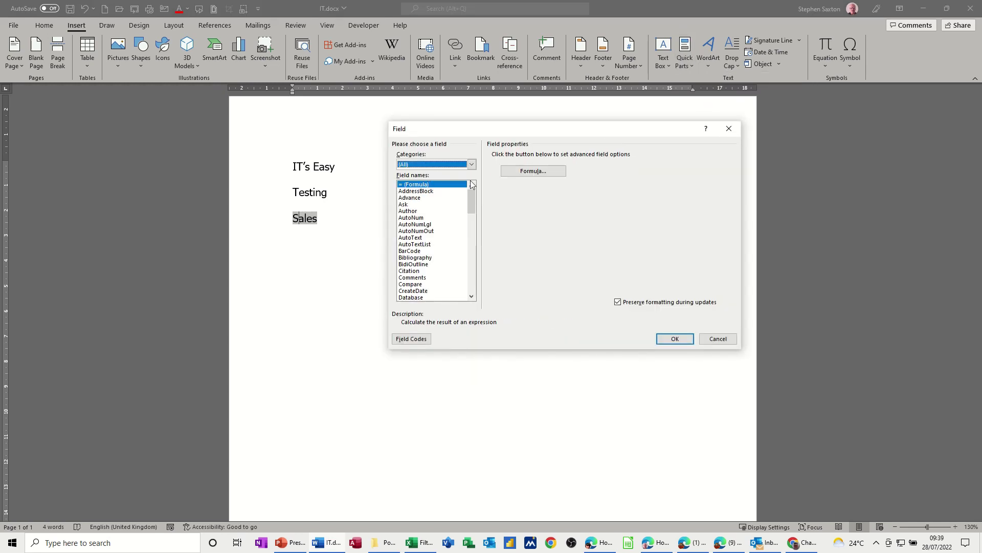
left_click_drag(470, 195, 474, 208)
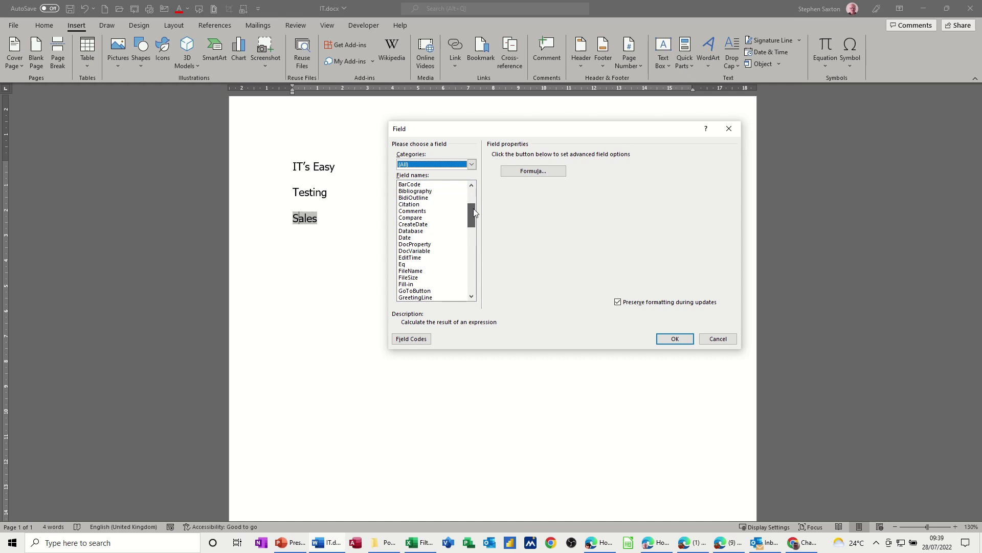
left_click(472, 164)
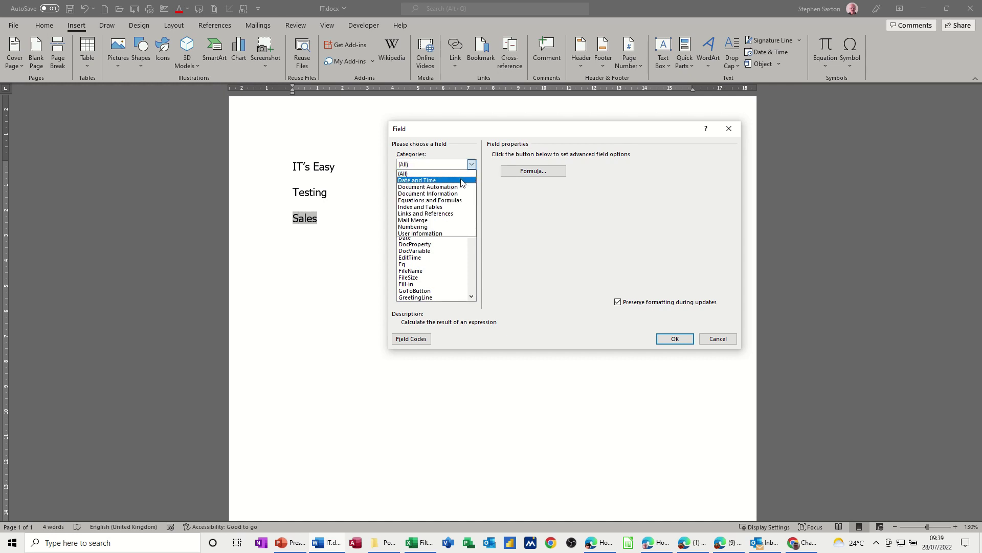
left_click(432, 227)
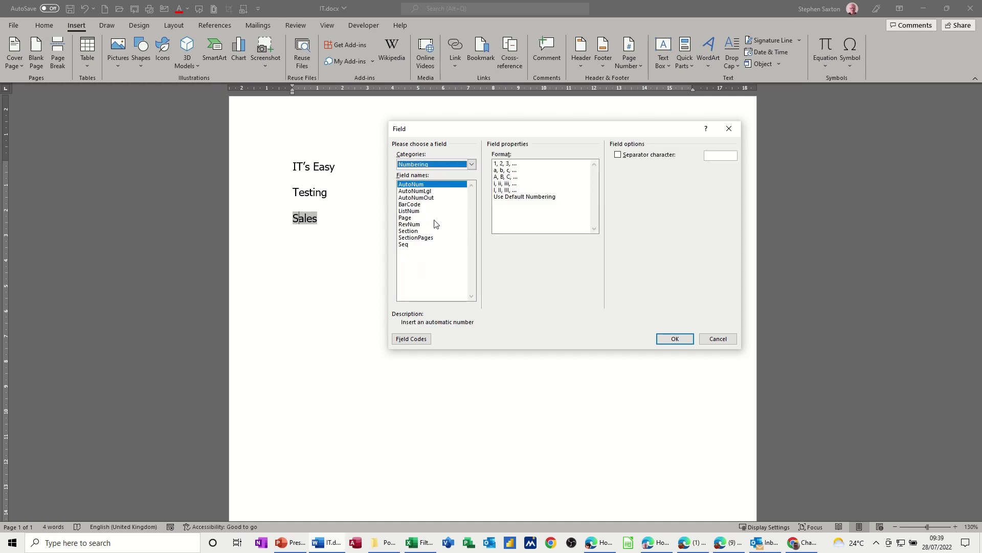
left_click(413, 218)
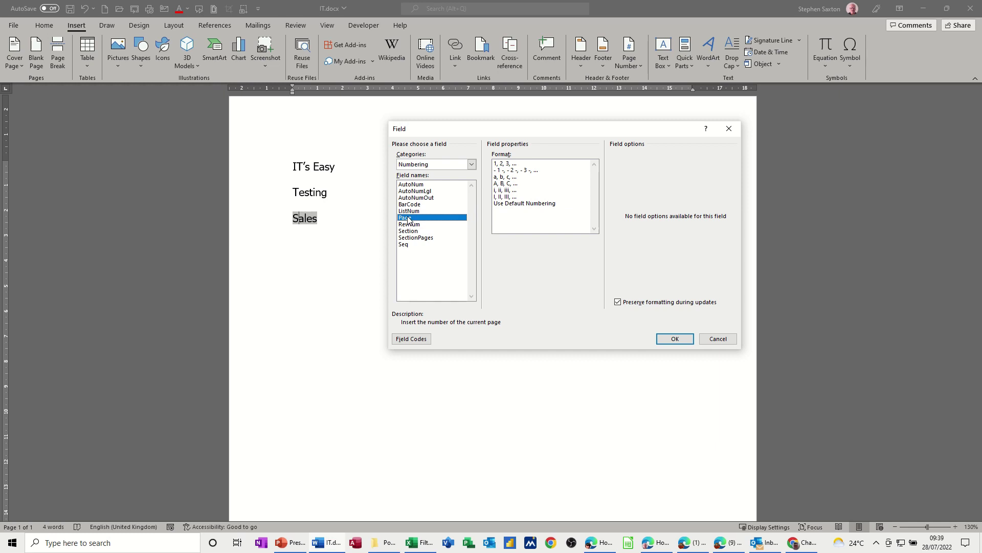
left_click(508, 163)
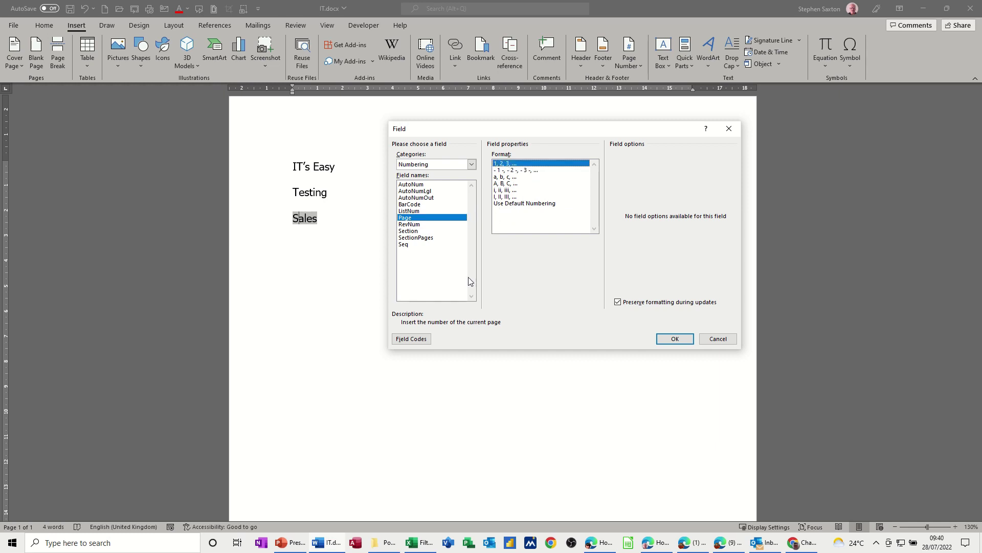
left_click(668, 339)
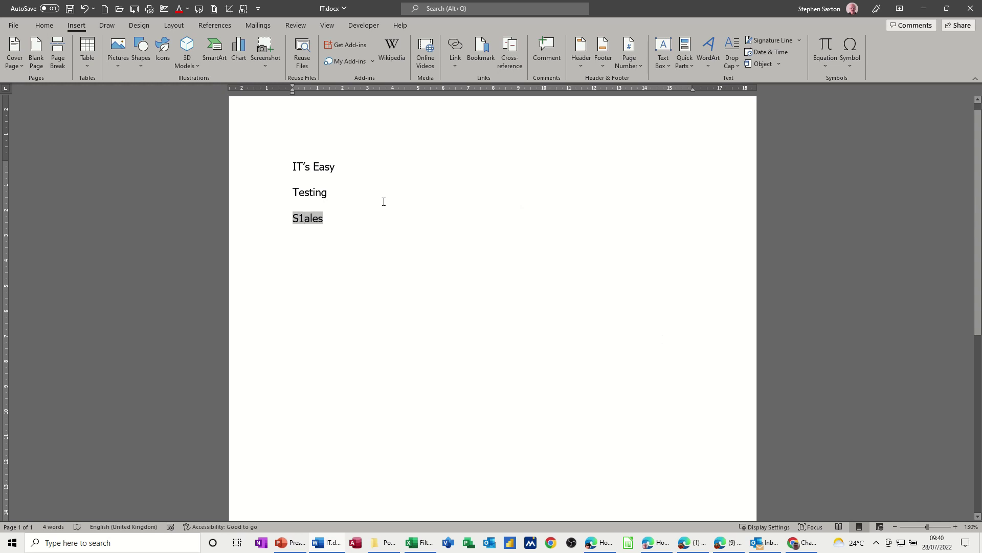
key("ctrl+z")
left_click(339, 254)
Insert a Page field in 1, 2, 3 format, showing 1, below Sales
left_click(685, 57)
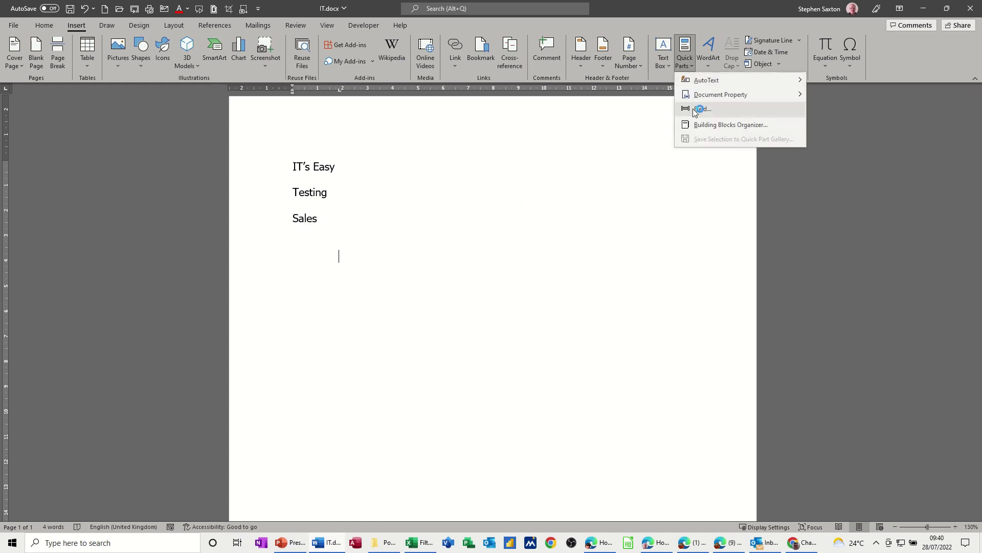
left_click(699, 110)
left_click(419, 217)
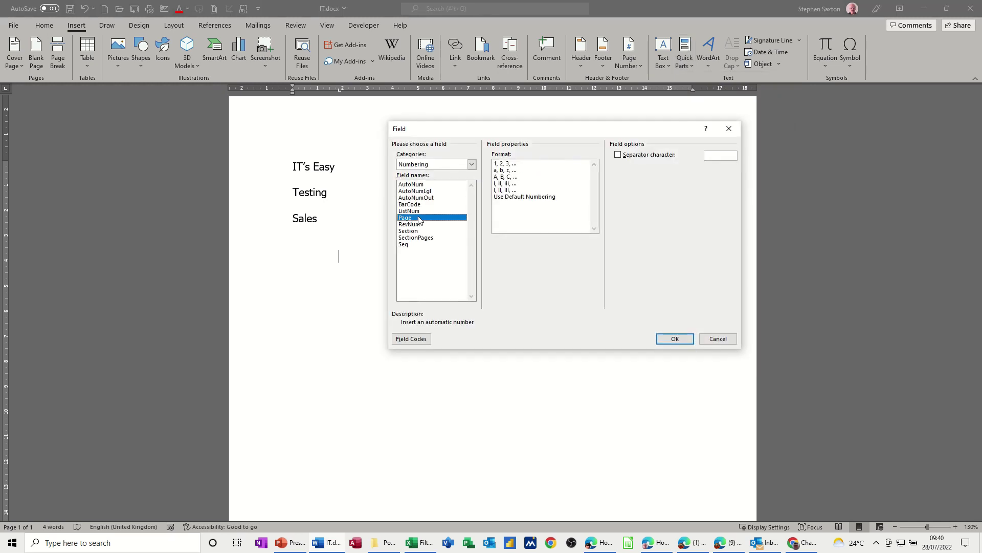
left_click(515, 164)
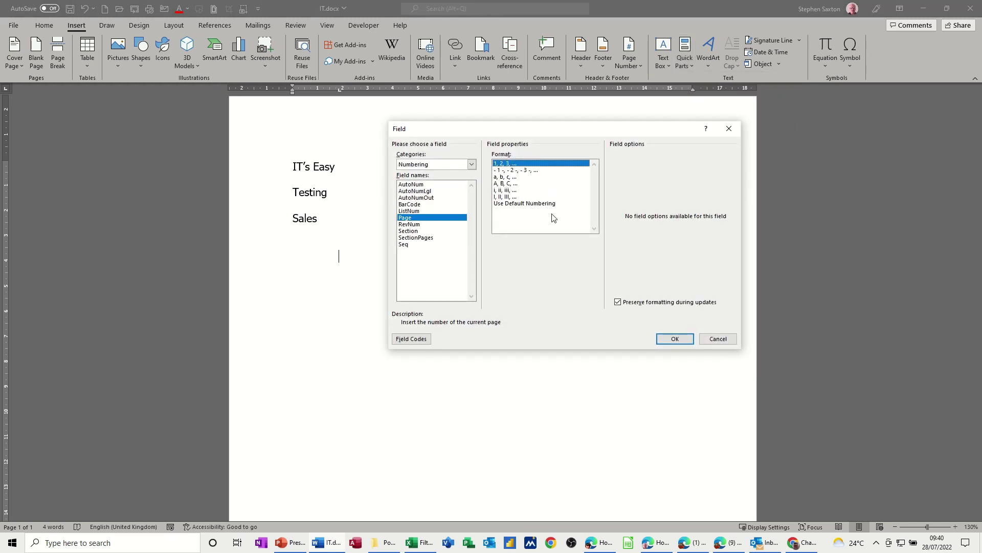
left_click(671, 339)
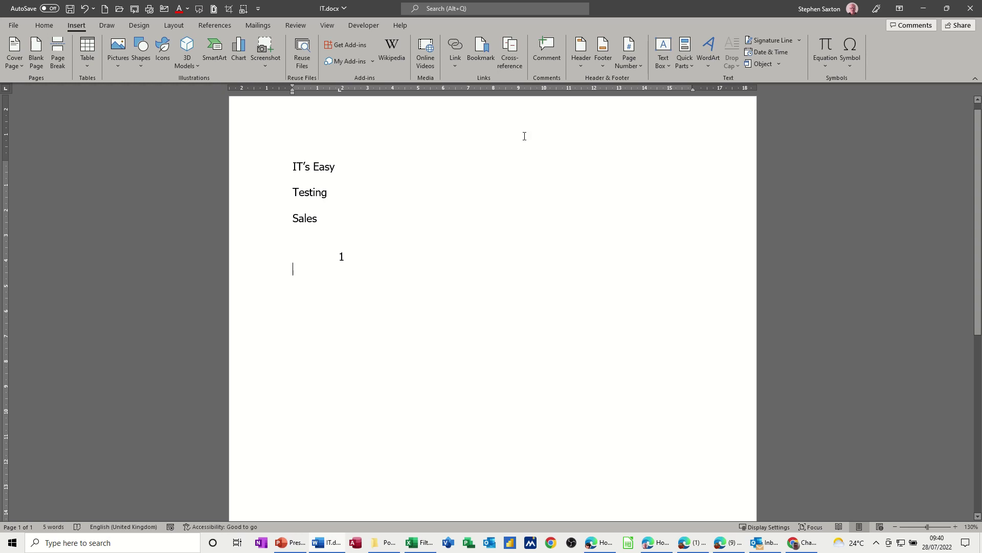
left_click(686, 59)
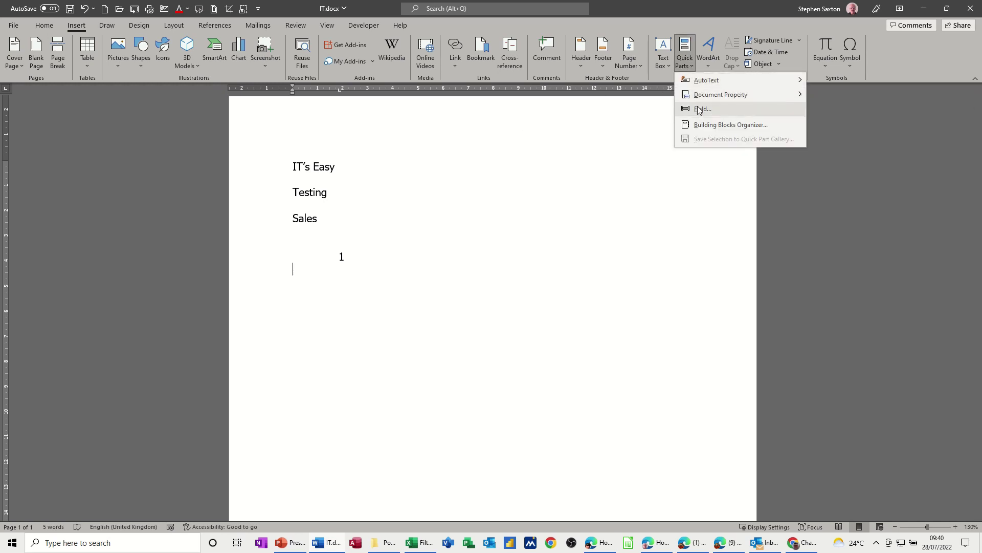
left_click(701, 109)
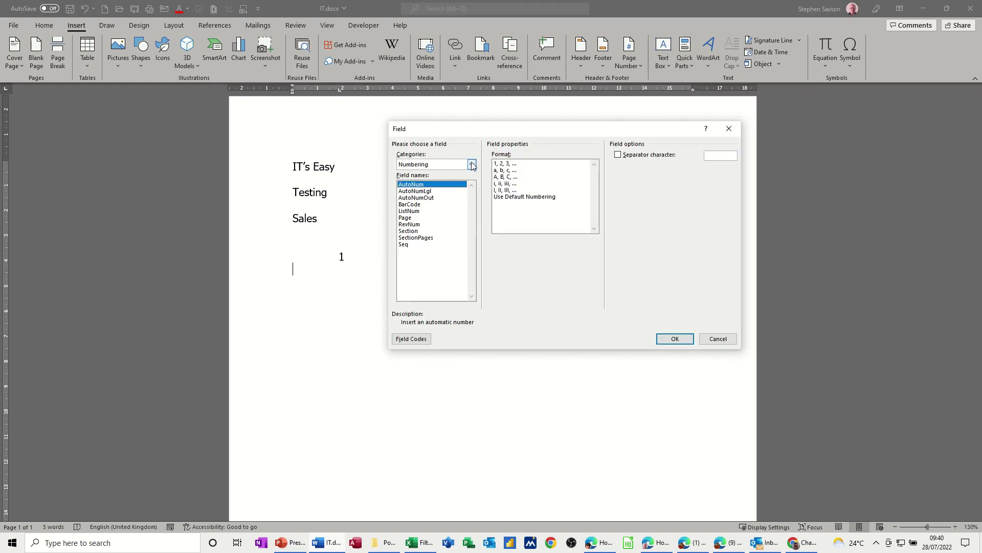
Insert a CreateDate field formatted dddd, dd MMMM yyyy, reading Sunday, 24 July 2022
left_click(472, 164)
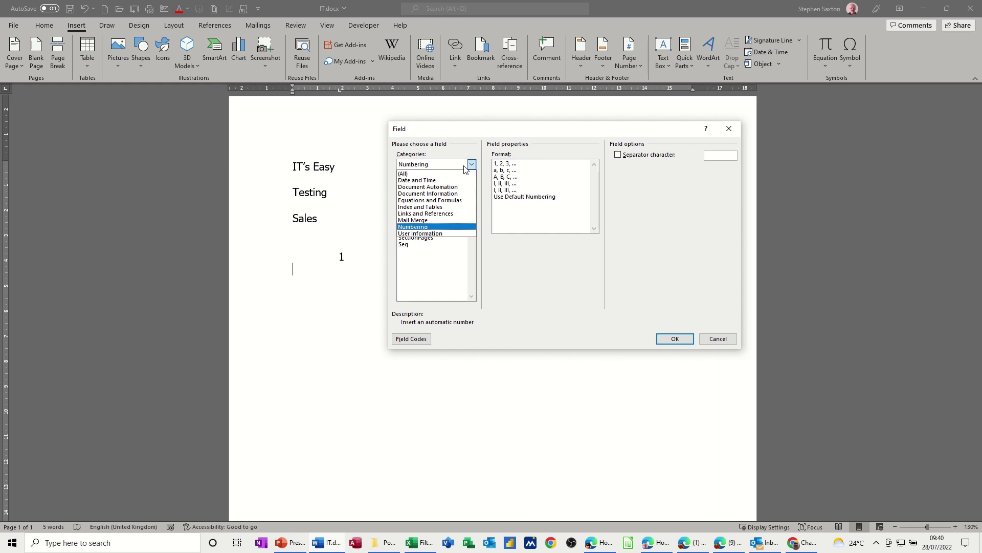
left_click(431, 180)
left_click(533, 181)
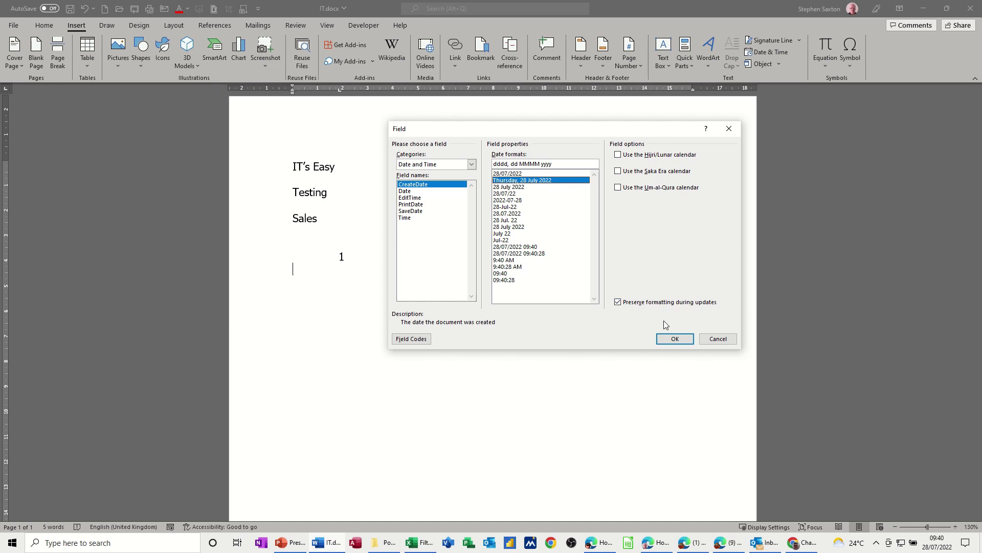
left_click(673, 339)
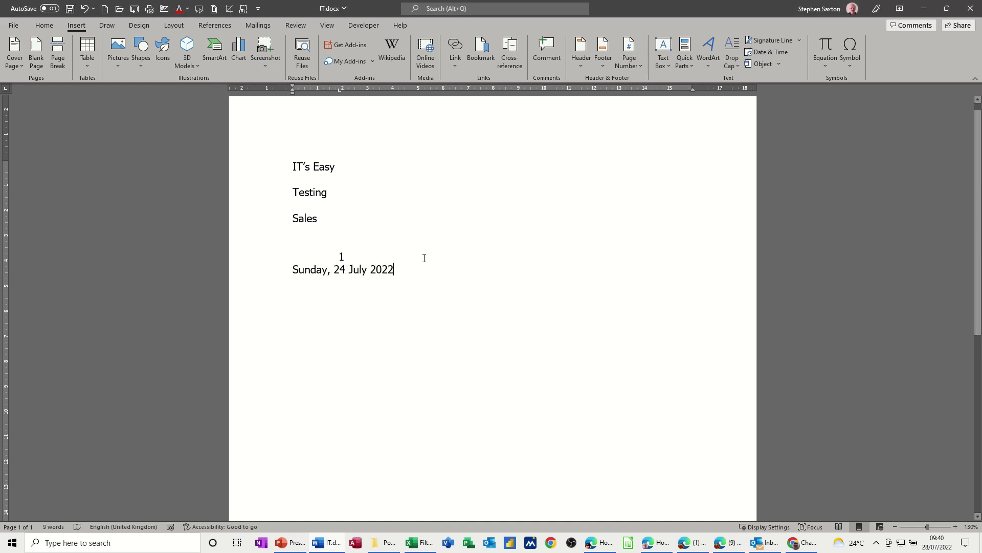
Start a new line below the date, then open and cancel the Field dialog
key("Return")
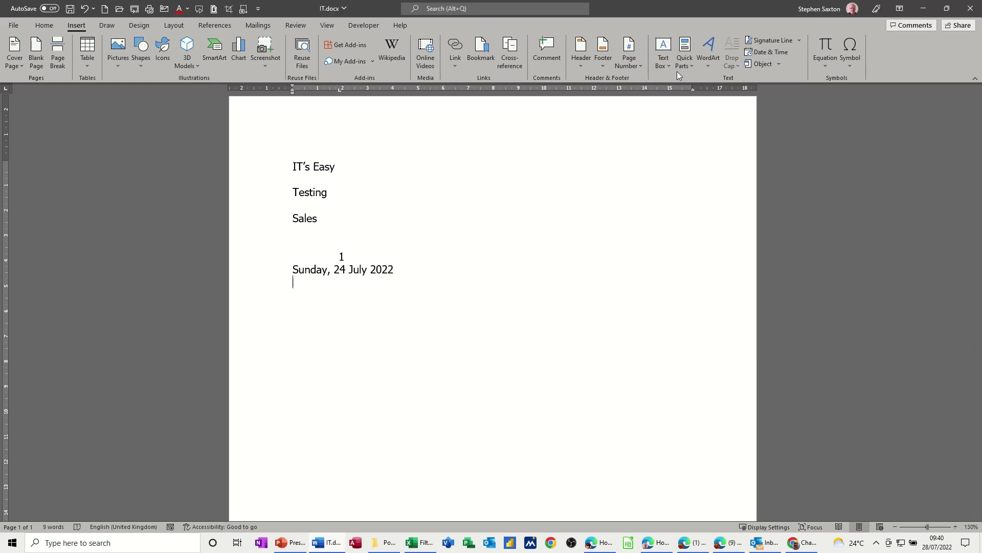
left_click(685, 59)
left_click(693, 108)
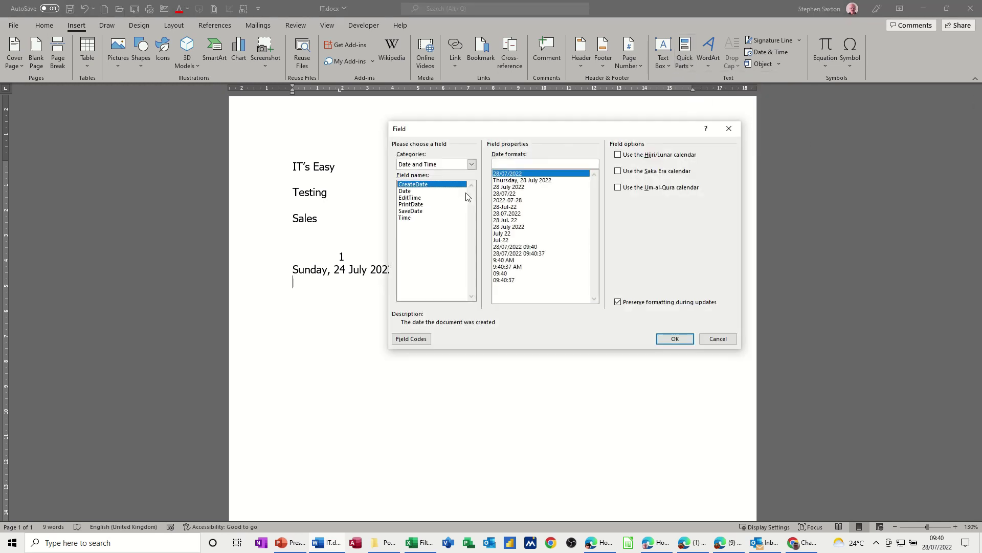
left_click(472, 165)
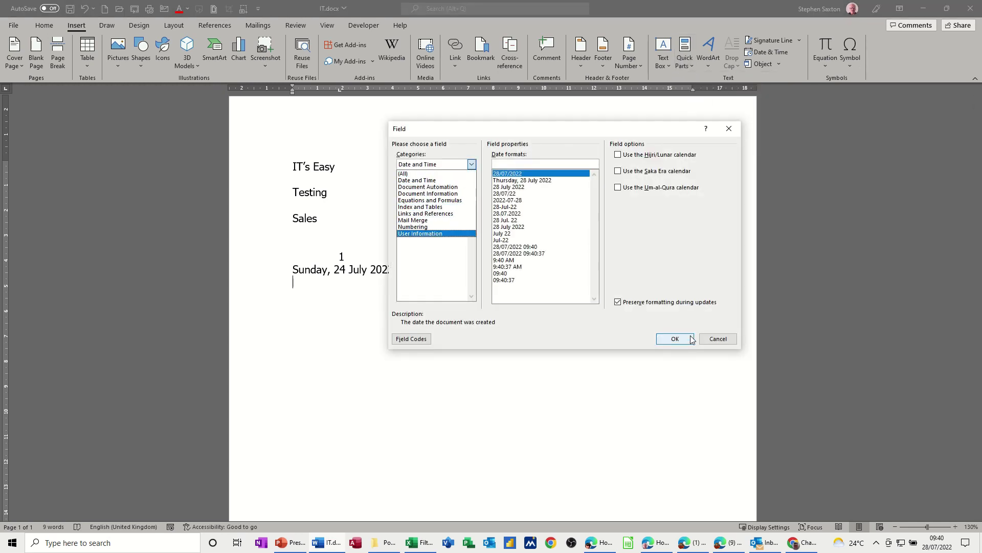
left_click(718, 338)
left_click(718, 339)
left_click(687, 70)
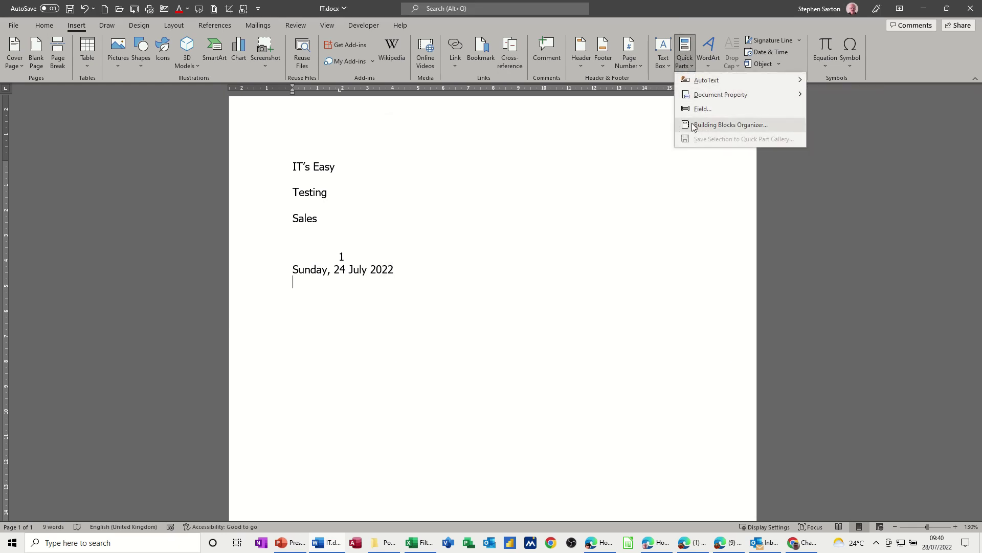
Open the Building Blocks Organizer and preview the Accent Bar page-number blocks
left_click(725, 126)
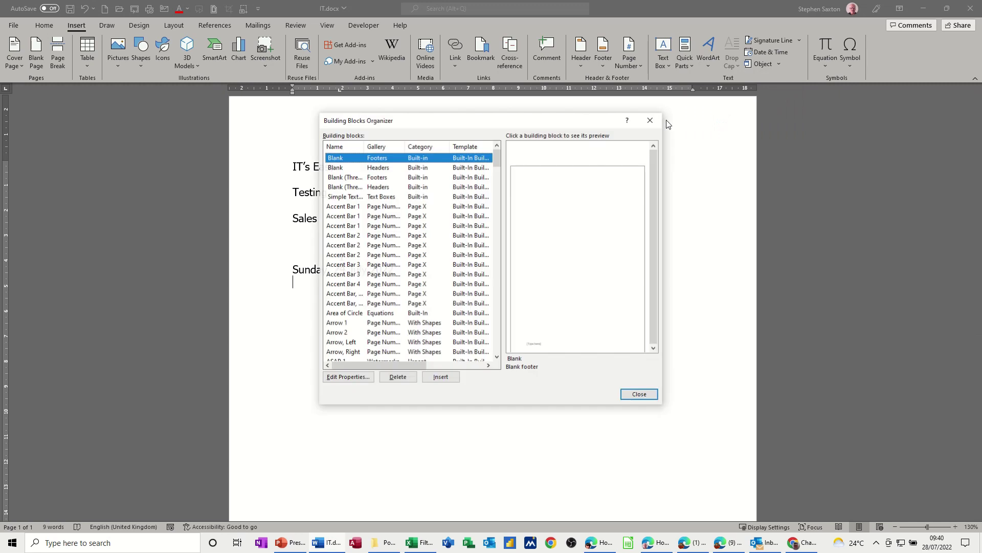
left_click(332, 177)
left_click(338, 207)
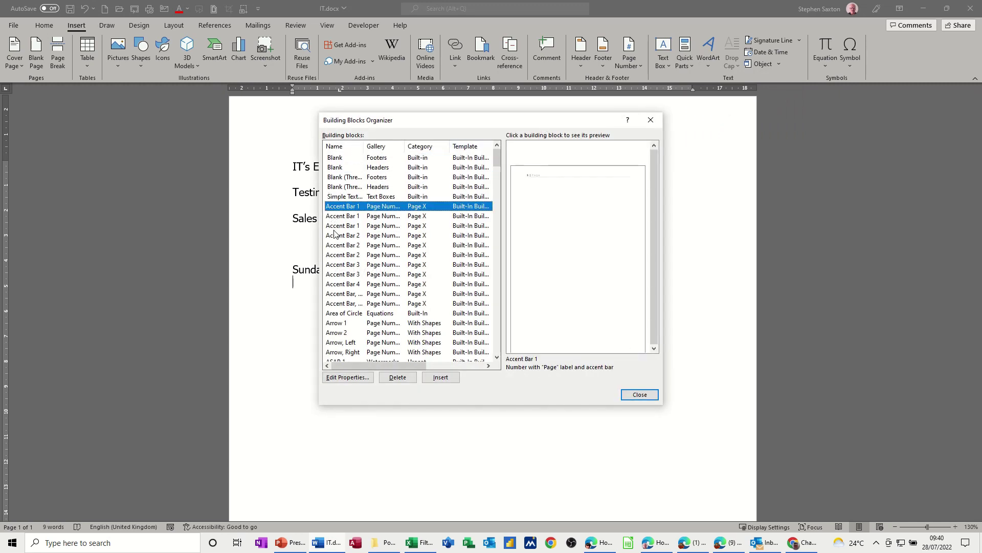
left_click(338, 226)
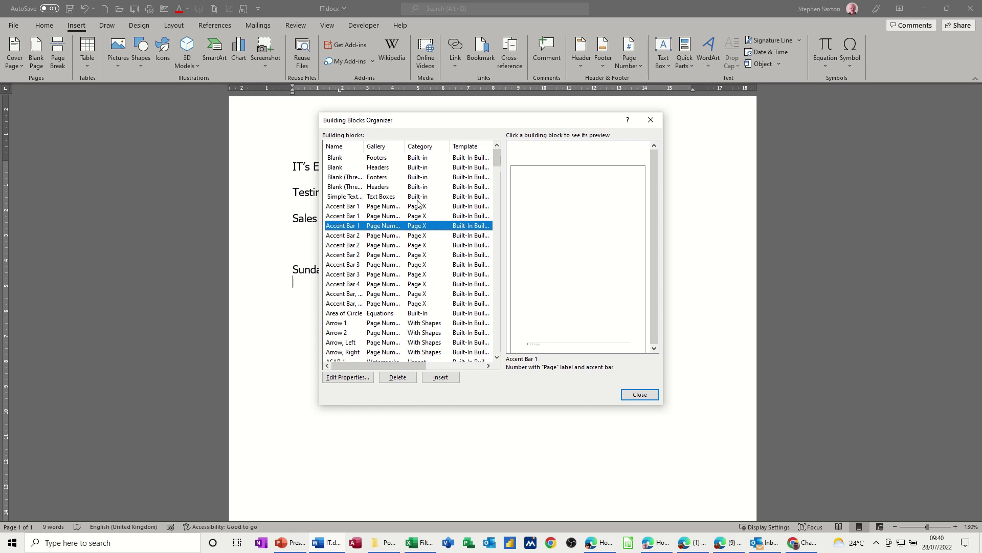
left_click(351, 247)
left_click(342, 265)
Preview the custom AutoText entries (diagram, Signature, test, chart, Intro, End), Works Cited and Semaphore
scroll(351, 283, "down", 2)
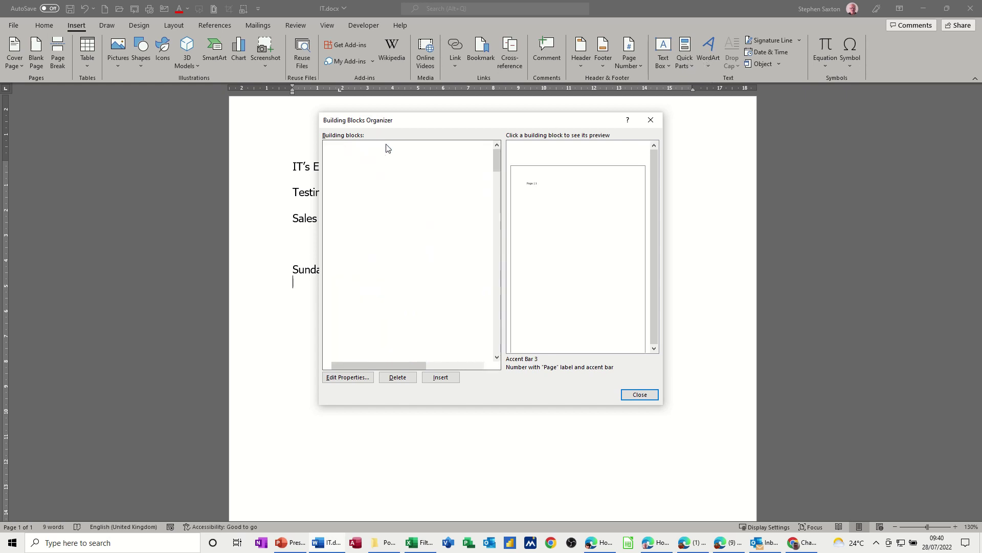
left_click(335, 160)
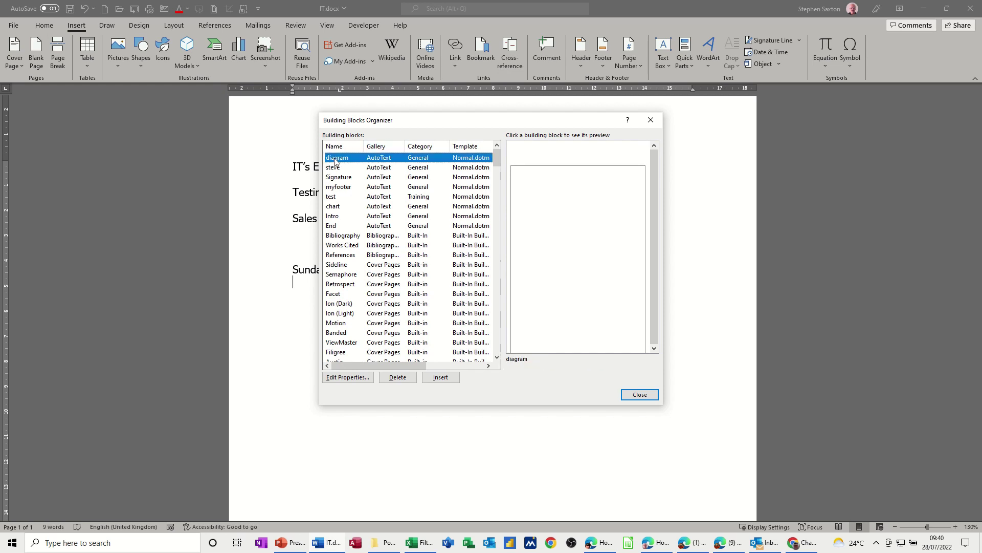
left_click(336, 168)
left_click(335, 177)
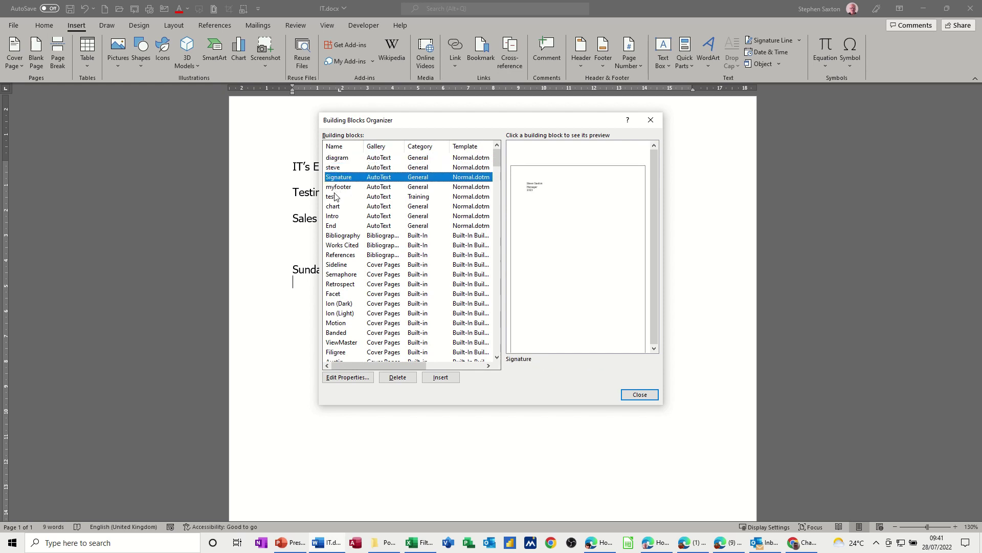
left_click(335, 197)
left_click(334, 206)
left_click(335, 217)
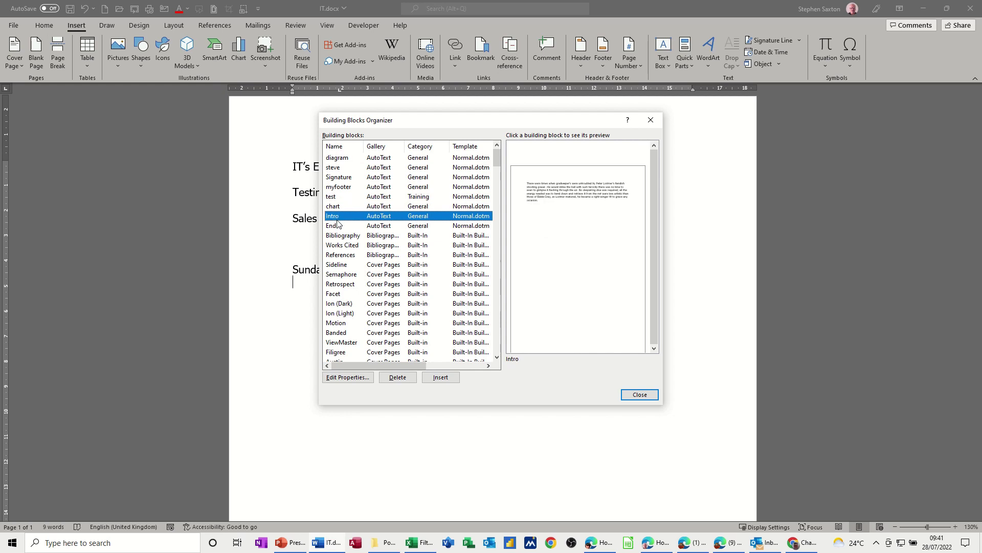
left_click(342, 228)
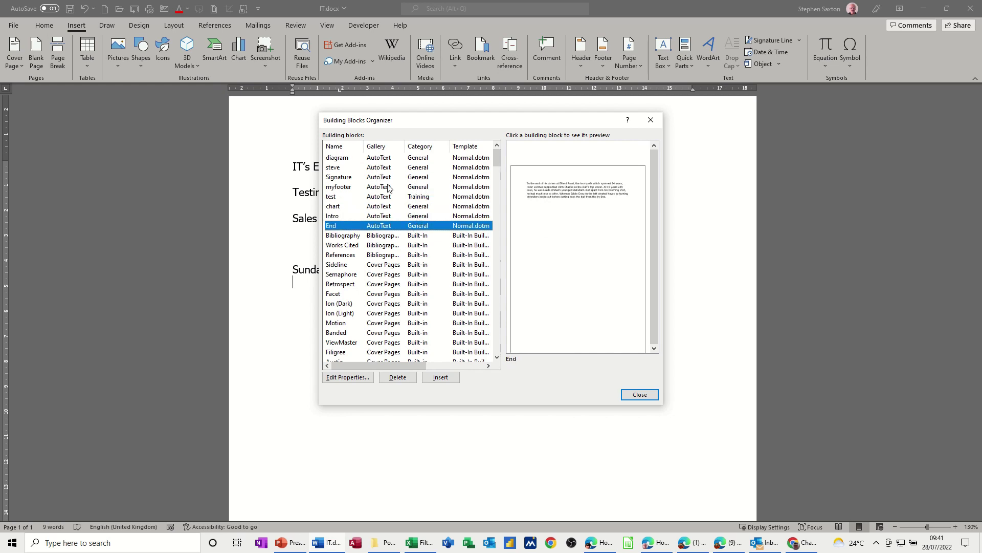
left_click(379, 246)
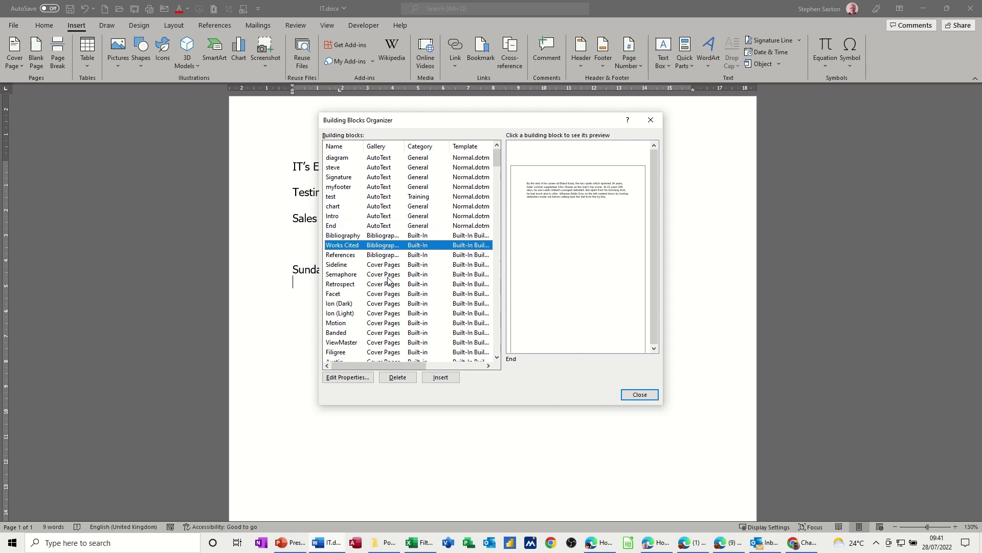
left_click(382, 276)
left_click(382, 200)
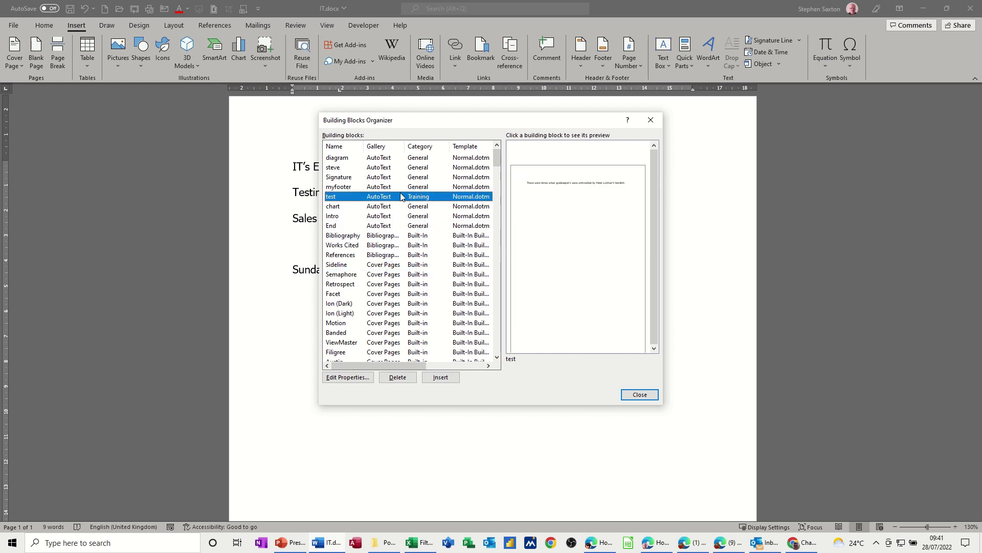
Sort the blocks by category and gallery, then preview the Integral, Austin and Motion cover pages
left_click(421, 147)
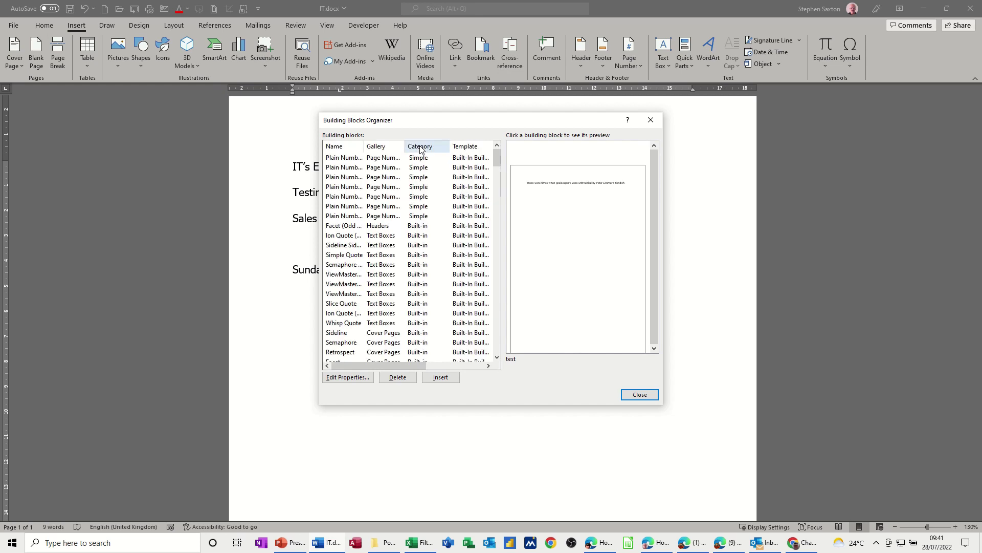
left_click(382, 148)
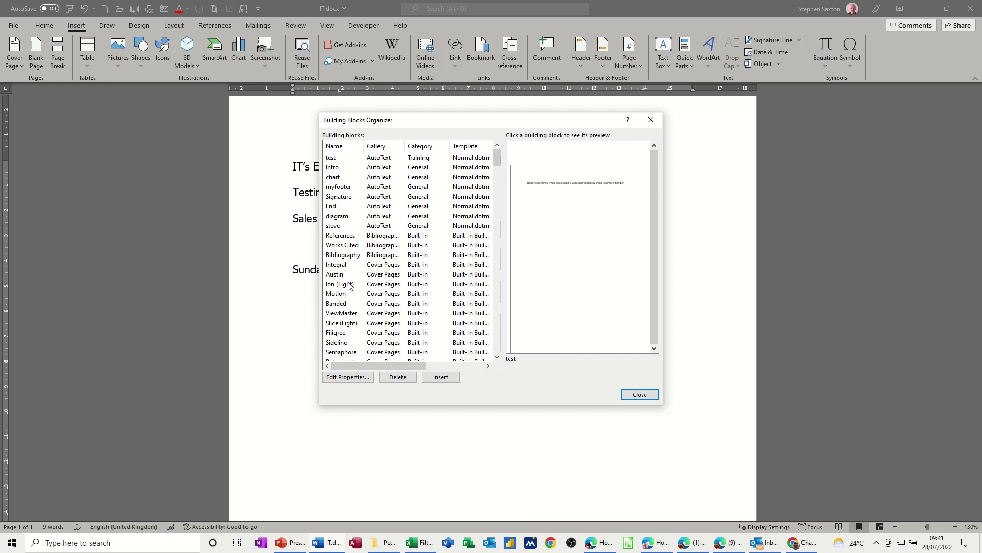
left_click(377, 265)
left_click(378, 277)
left_click(381, 294)
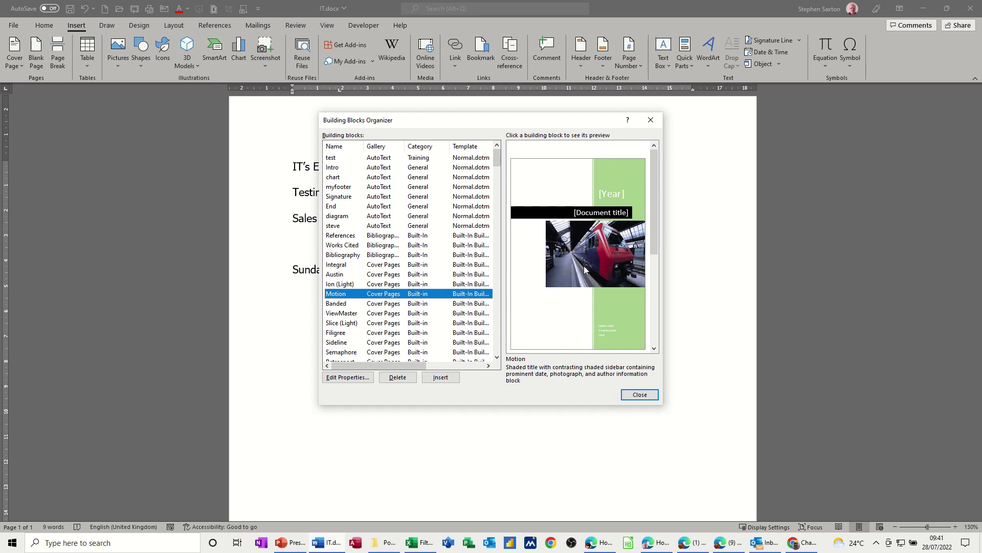
Insert the Motion cover page and delete the old lines from IT's Easy to the date
left_click(440, 378)
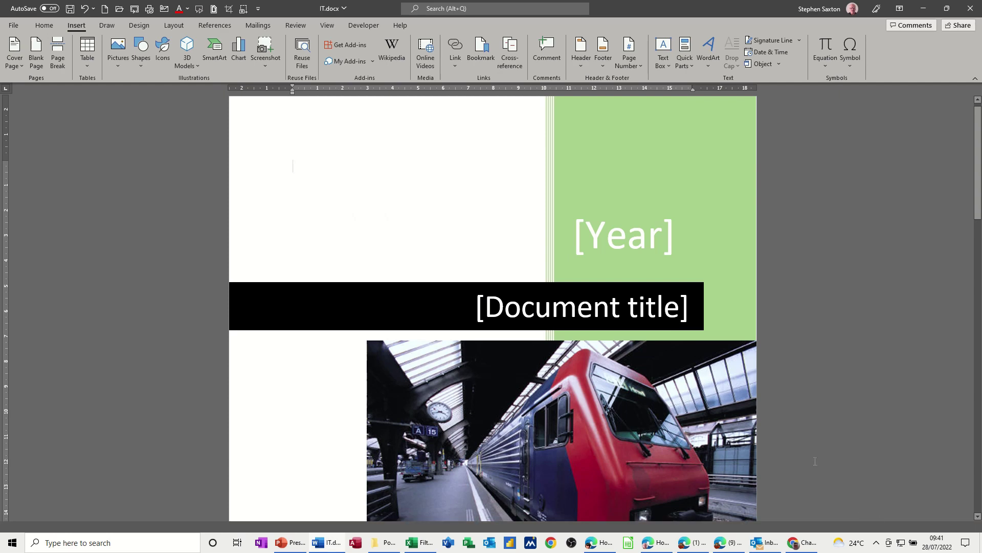
scroll(531, 219, "down", 10)
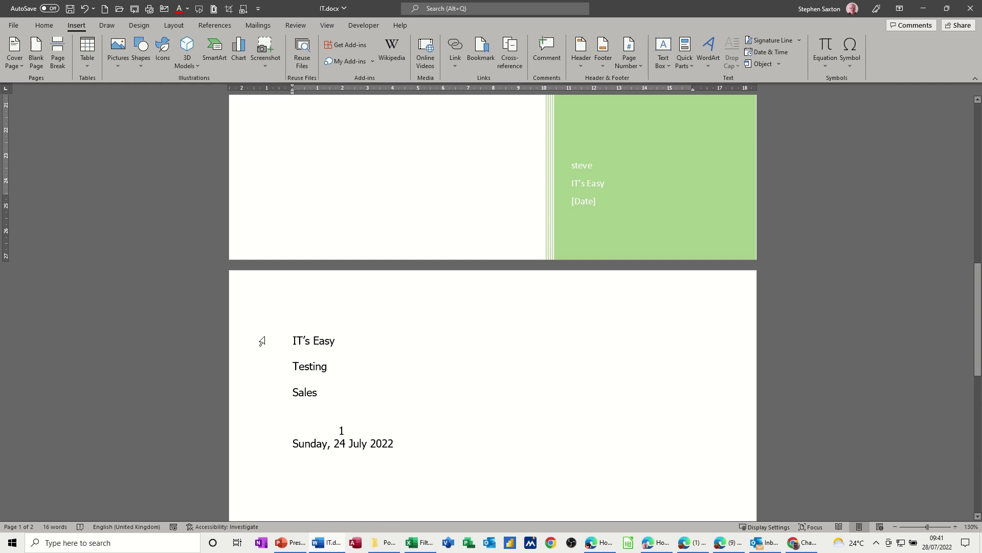
left_click_drag(259, 340, 323, 471)
key("Delete")
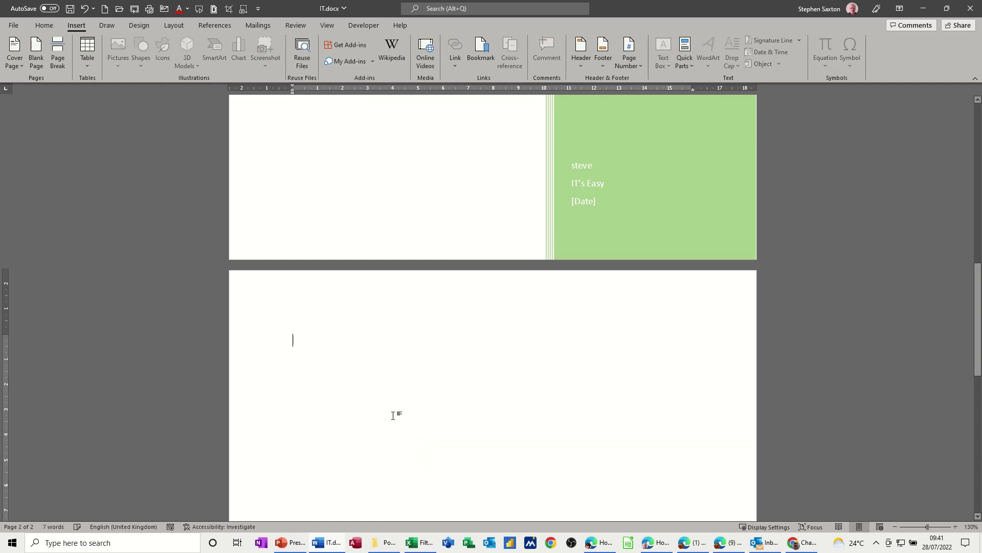
scroll(401, 318, "up", 6)
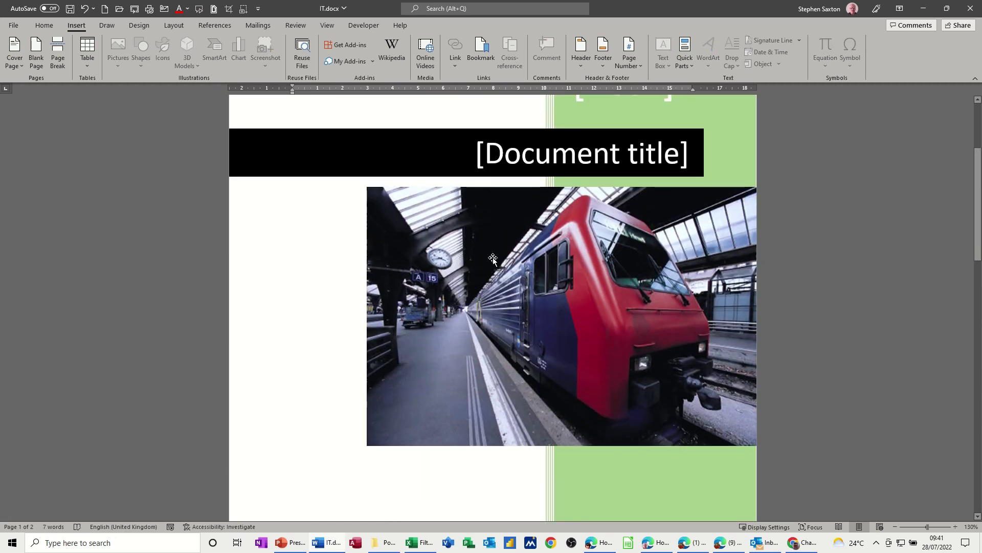
left_click(584, 156)
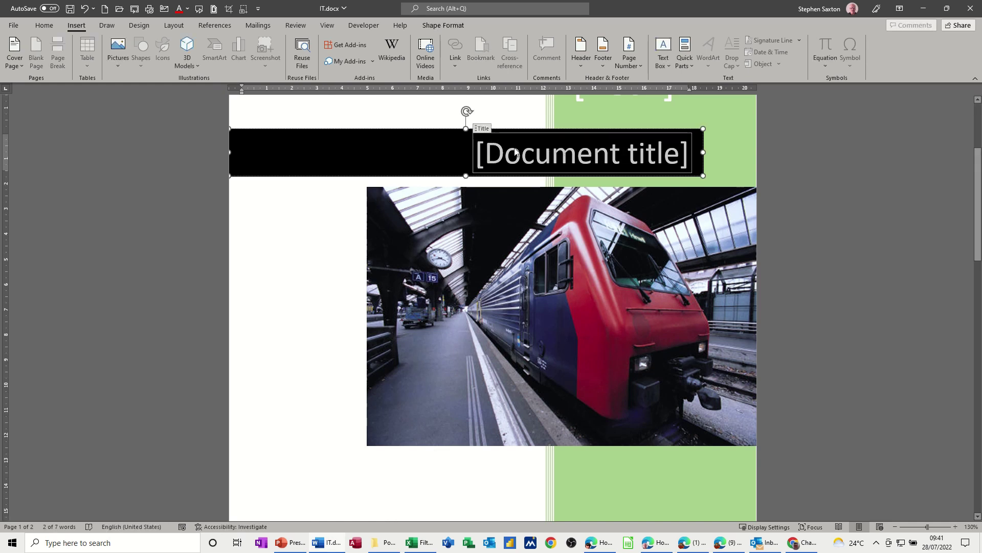
Title the cover 'IT's Easy' and set its Year to 2022
type("I")
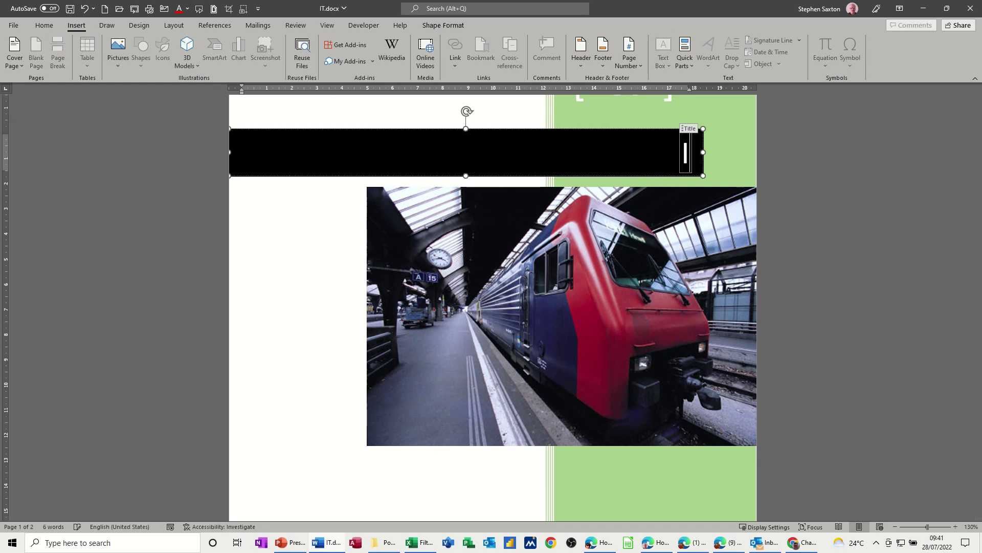
type("T's Easy")
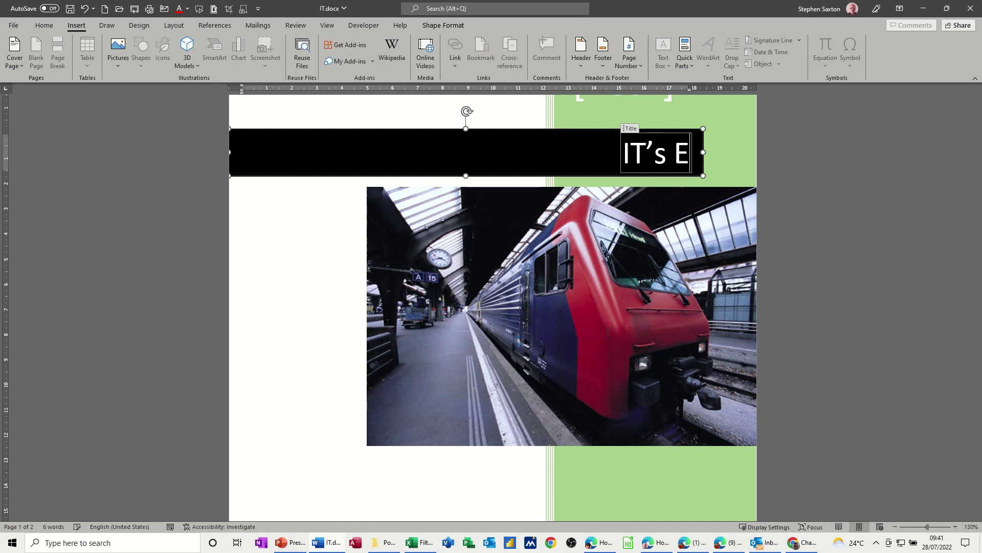
scroll(608, 244, "down", 1)
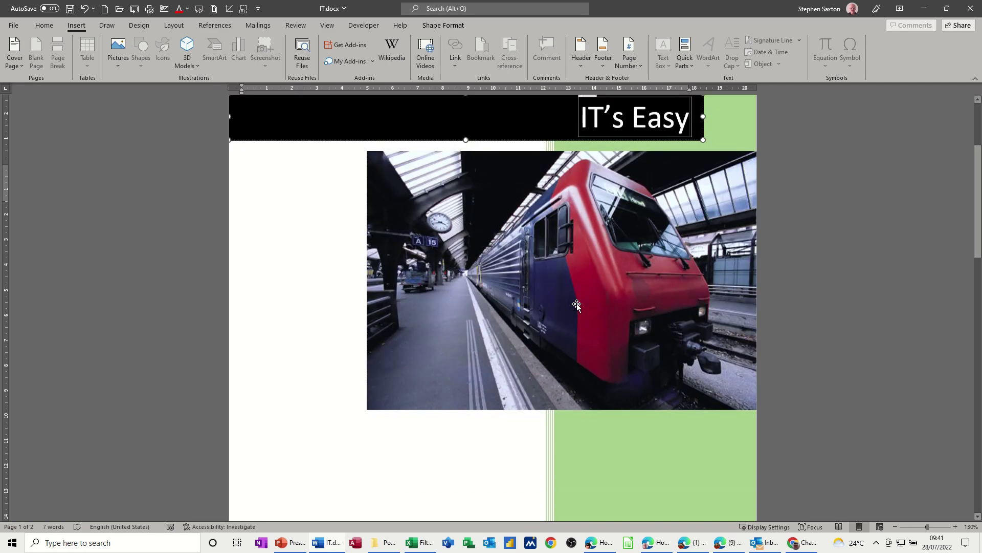
scroll(608, 244, "up", 4)
left_click(609, 244)
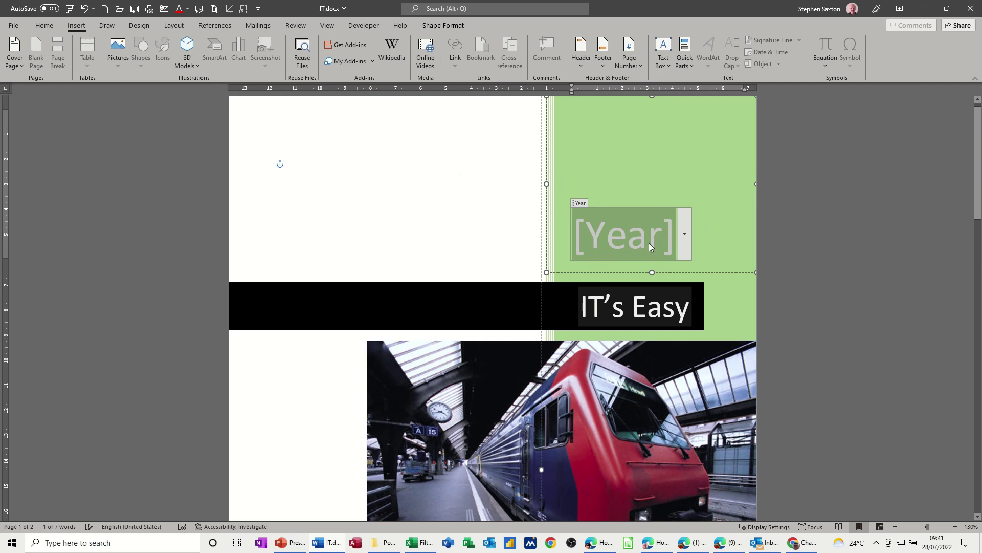
left_click(686, 241)
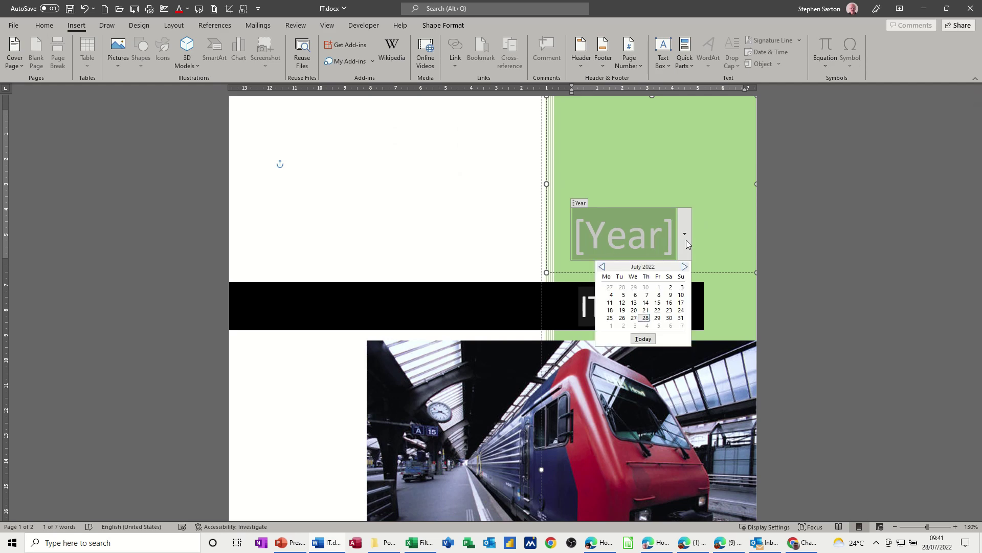
left_click(645, 318)
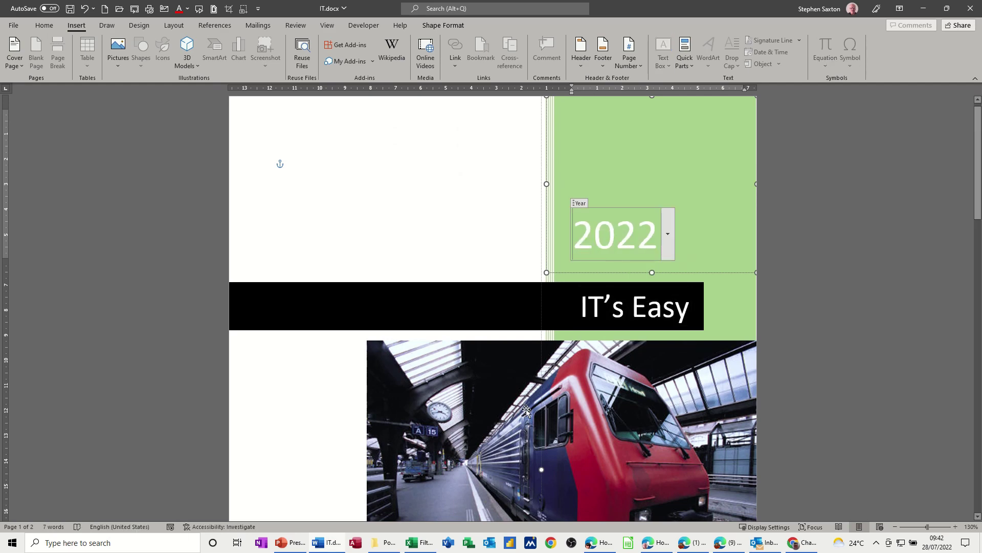
Review the cover panel's author and company entries
scroll(526, 409, "down", 9)
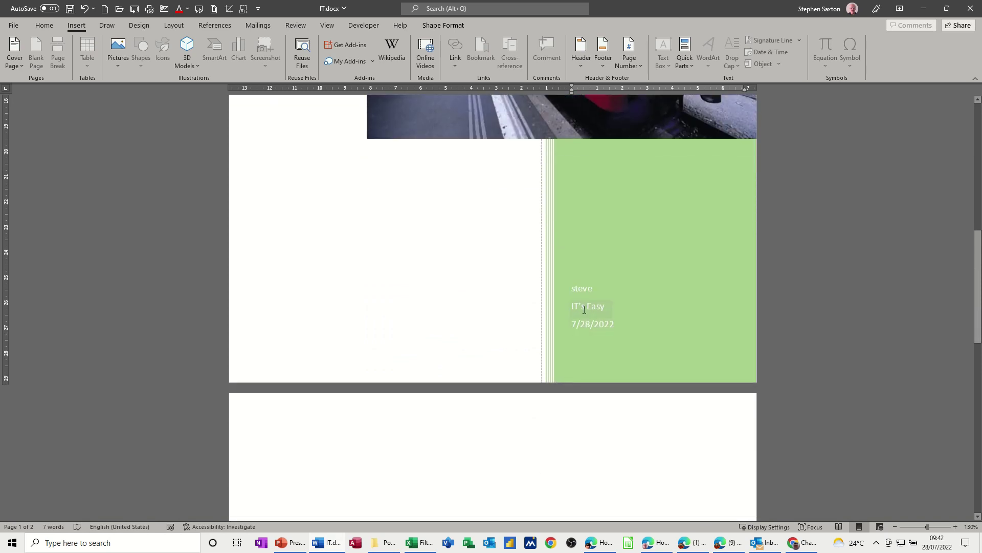
left_click(592, 290)
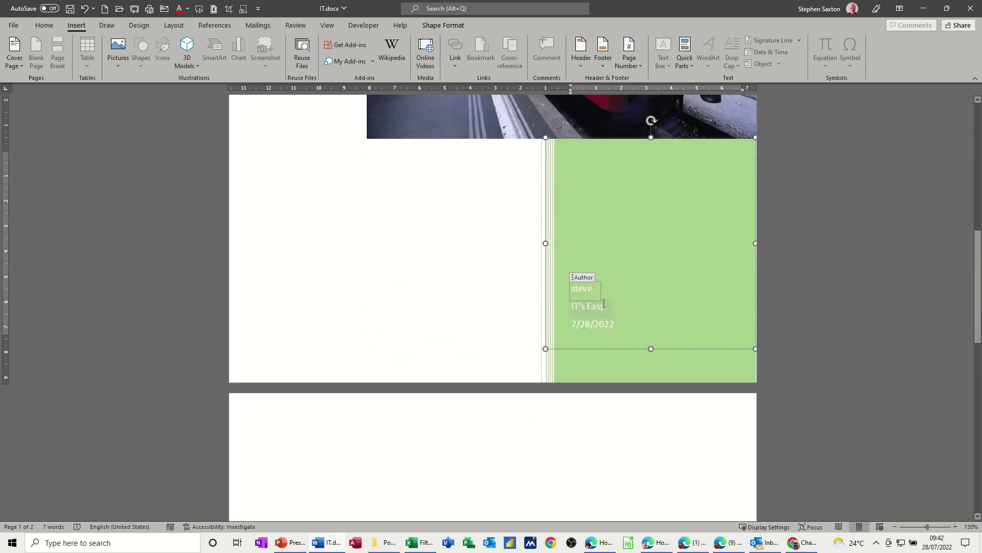
left_click(604, 305)
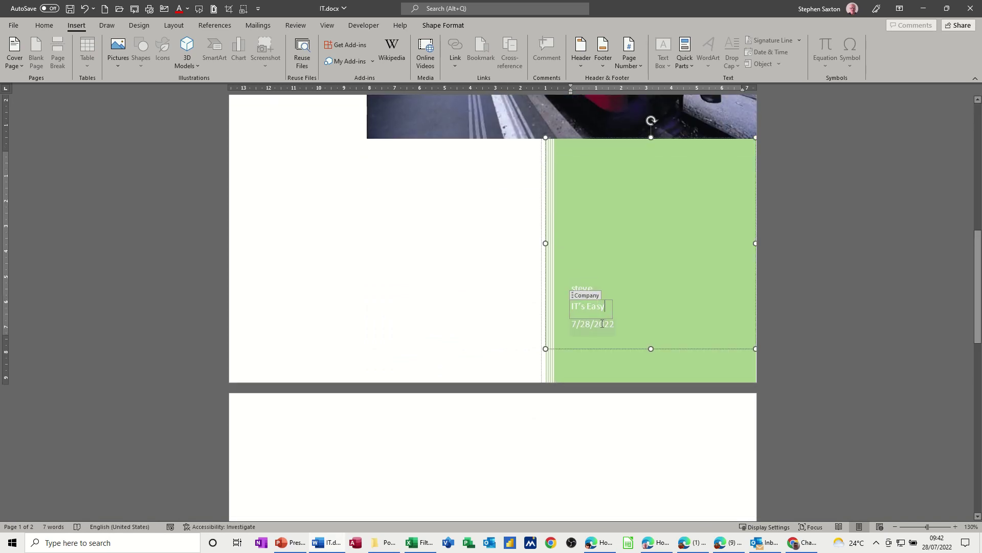
Open the page 2 footer for editing
scroll(393, 359, "down", 12)
left_click(393, 359)
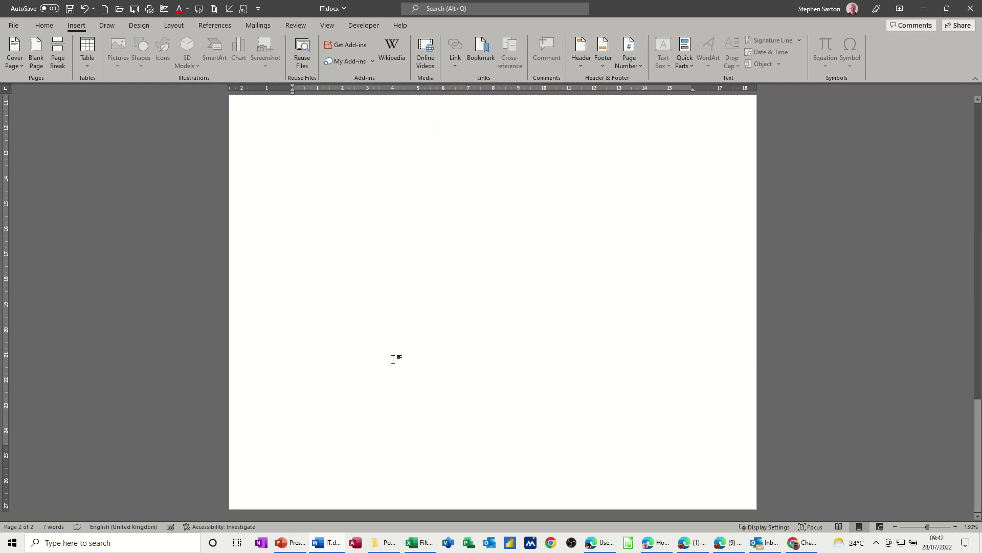
double_click(381, 479)
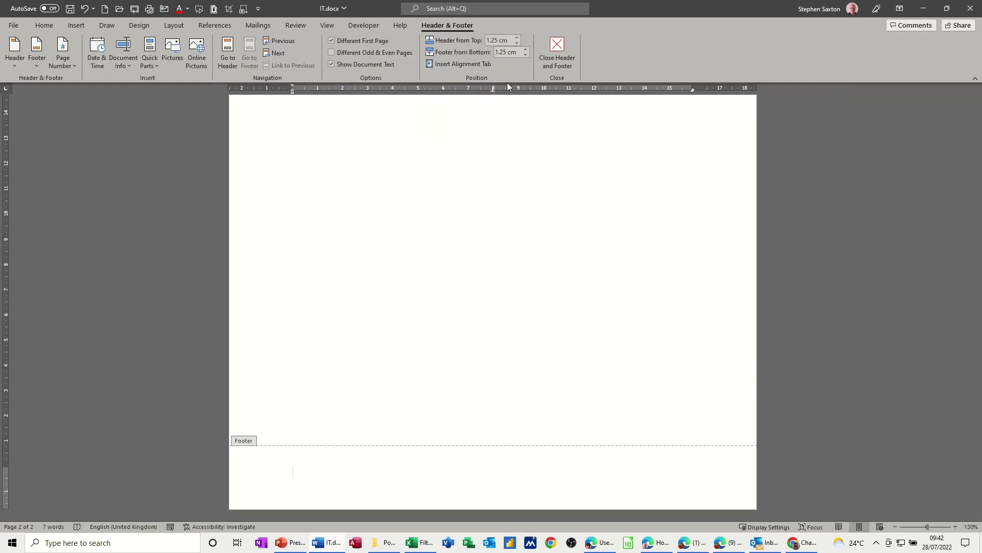
Insert a FileName field with the full folder path into the footer
left_click(77, 25)
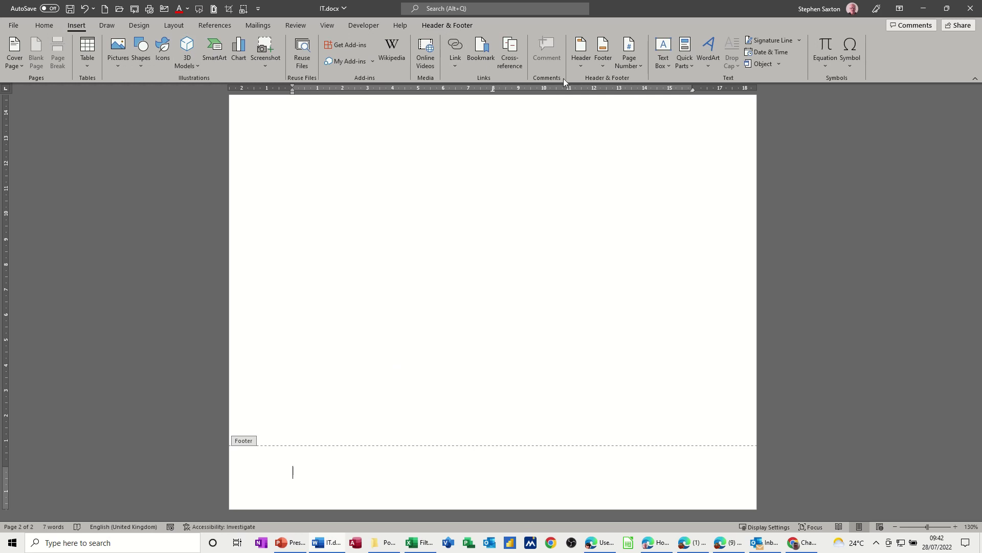
left_click(685, 60)
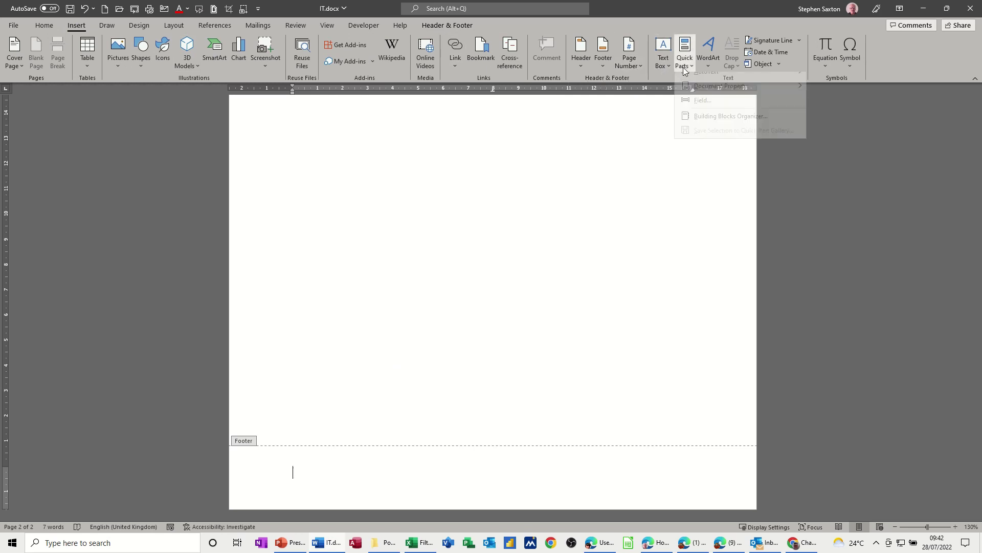
left_click(698, 110)
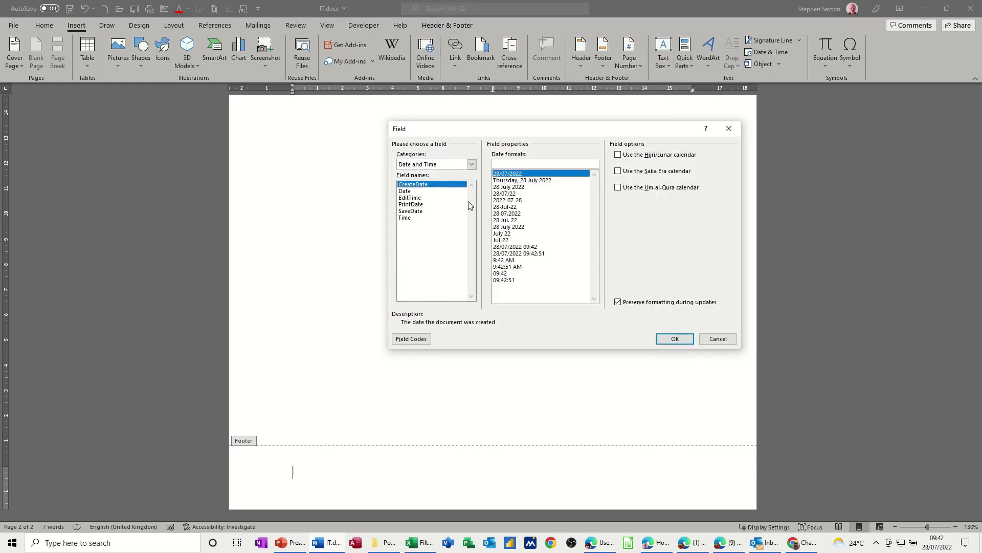
left_click(471, 165)
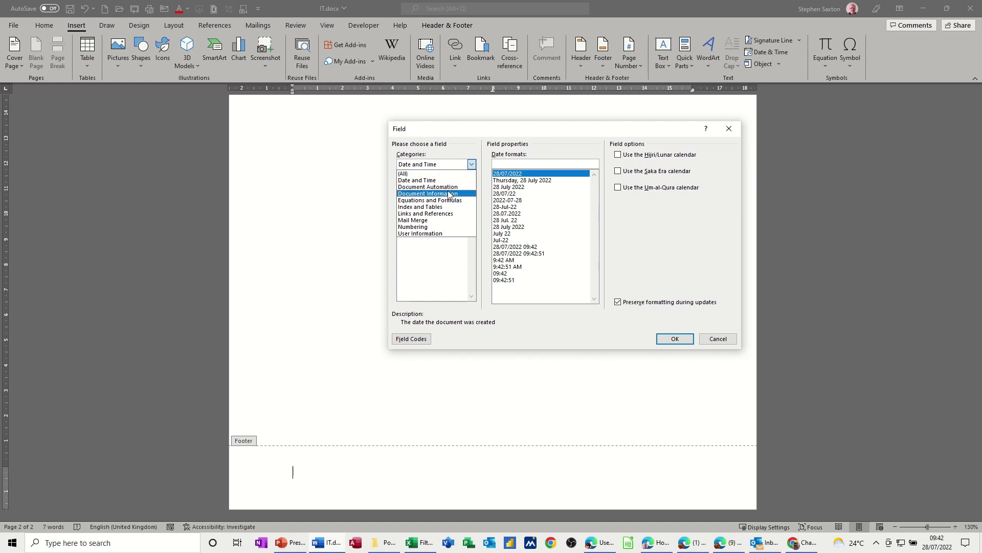
left_click(415, 174)
left_click(409, 264)
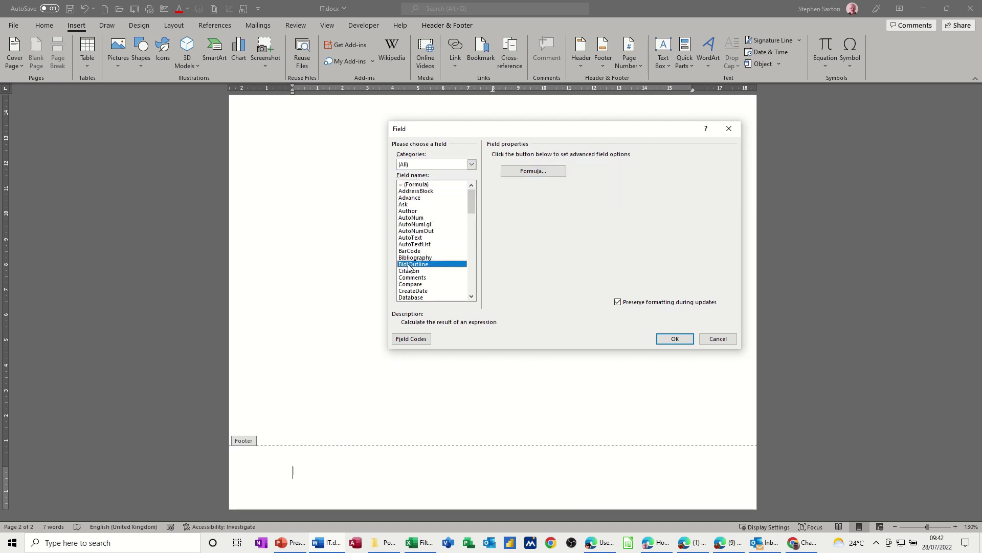
scroll(409, 264, "down", 5)
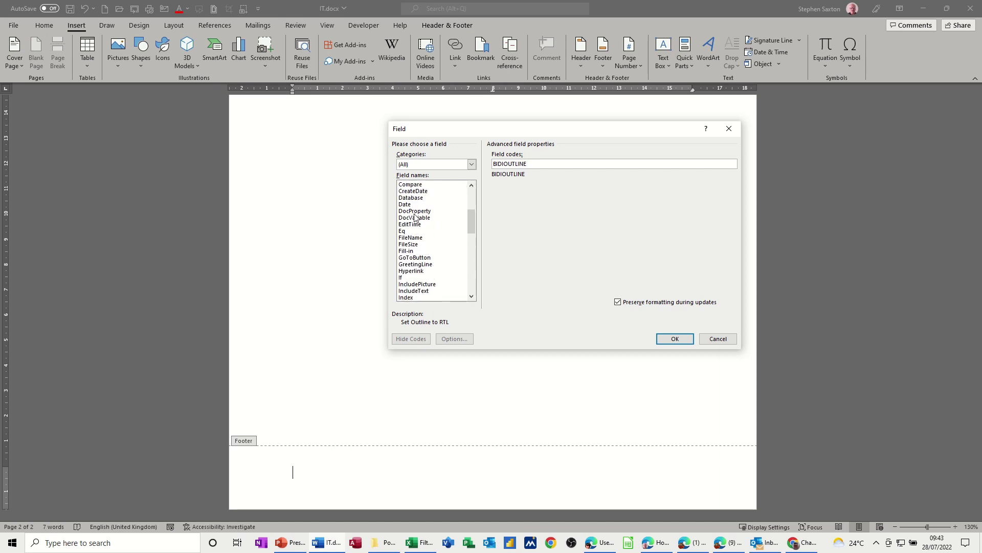
left_click(412, 238)
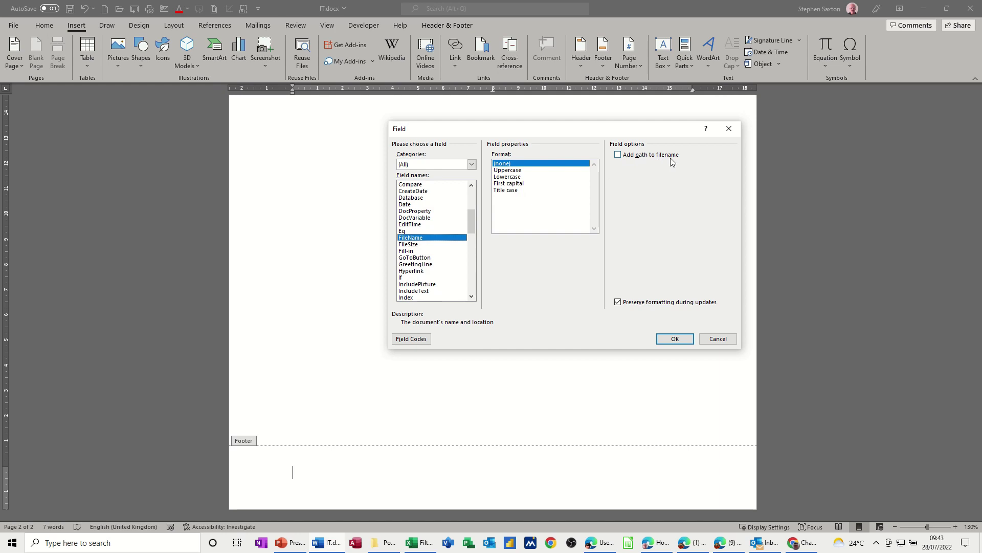
left_click(619, 155)
left_click(673, 339)
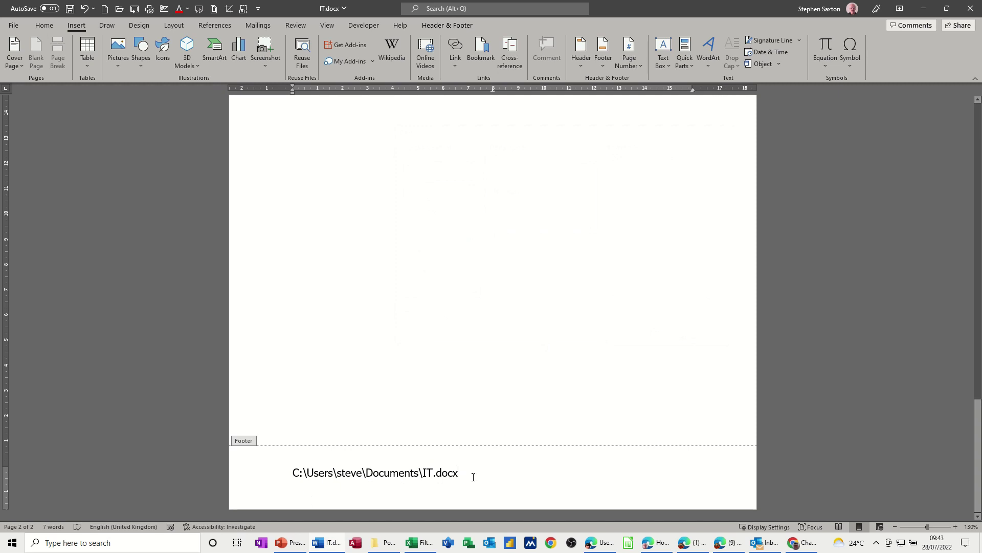
Shrink the file path text two font sizes with Ctrl+[
left_click(276, 477)
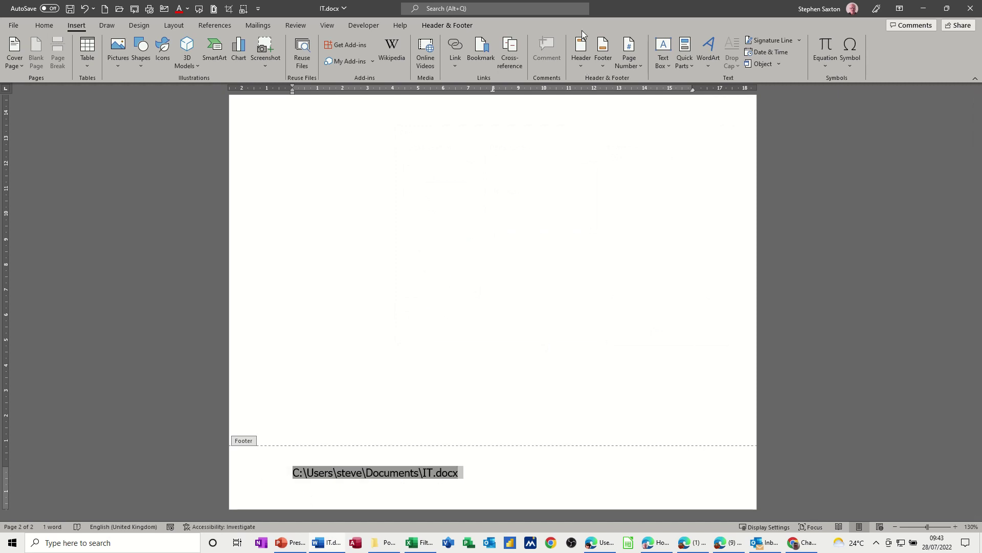
key("ctrl+bracketleft")
key("ctrl+bracketleft")
key("ctrl+bracketleft")
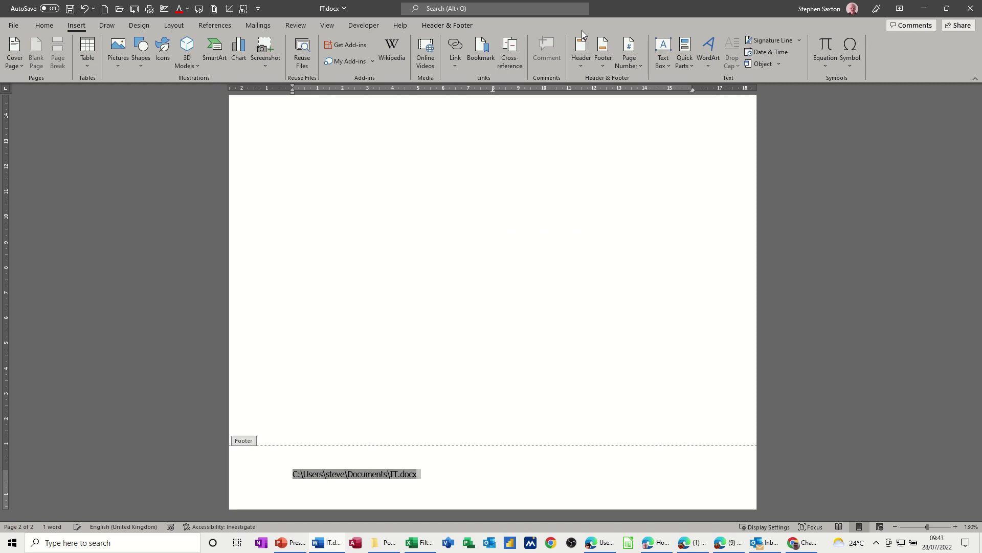
key("ctrl+bracketleft")
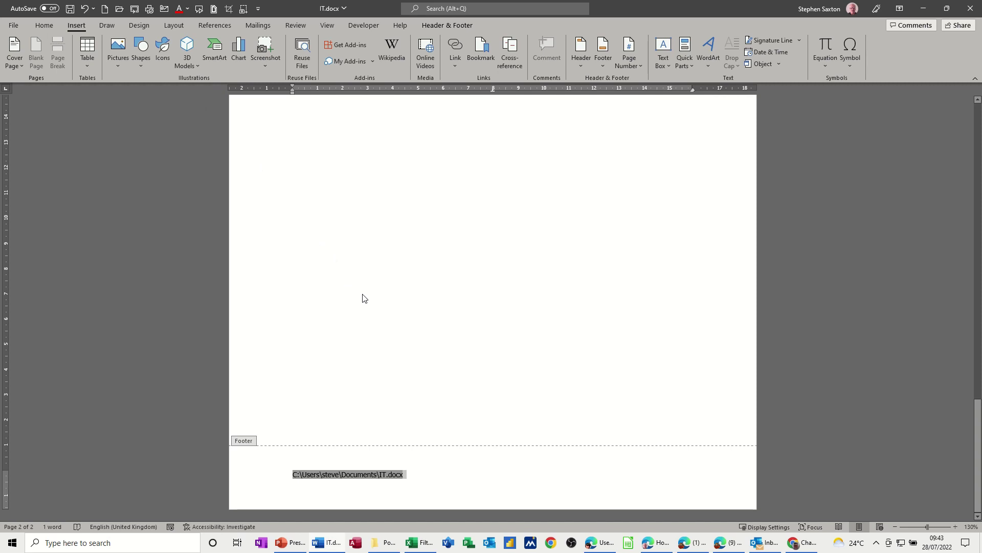
left_click(636, 66)
mouse_move(668, 97)
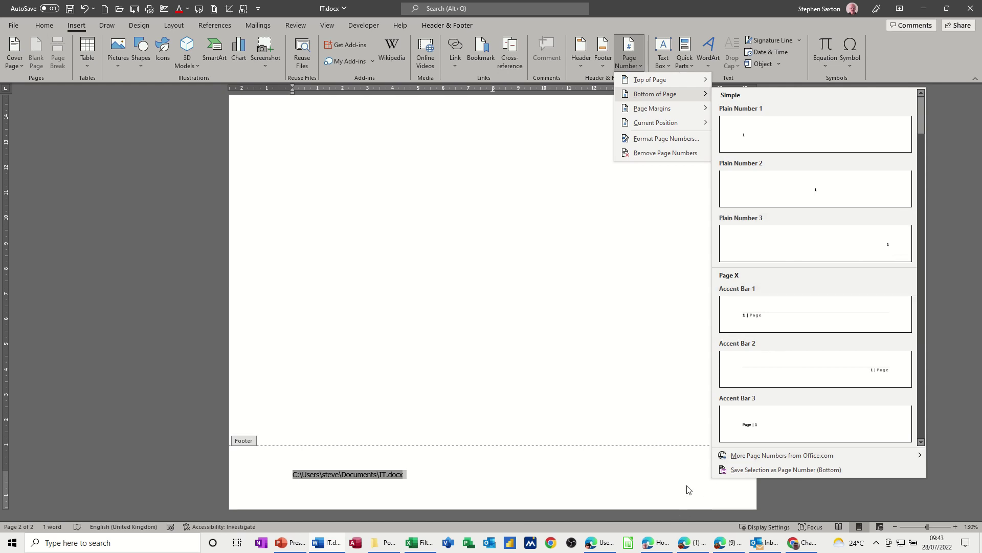
left_click(880, 248)
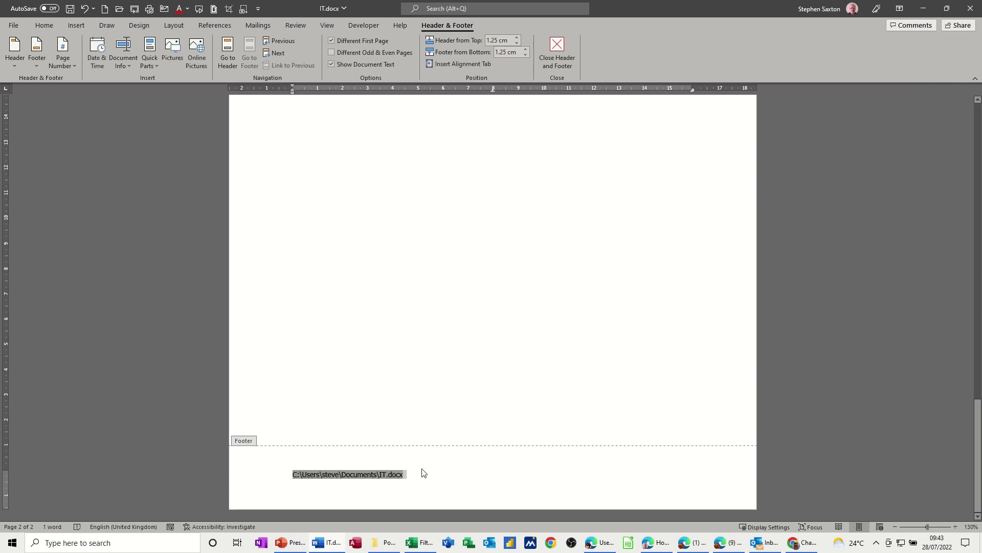
Tab past the file path and insert a Numbering Page field in 1, 2, 3 format
left_click(432, 482)
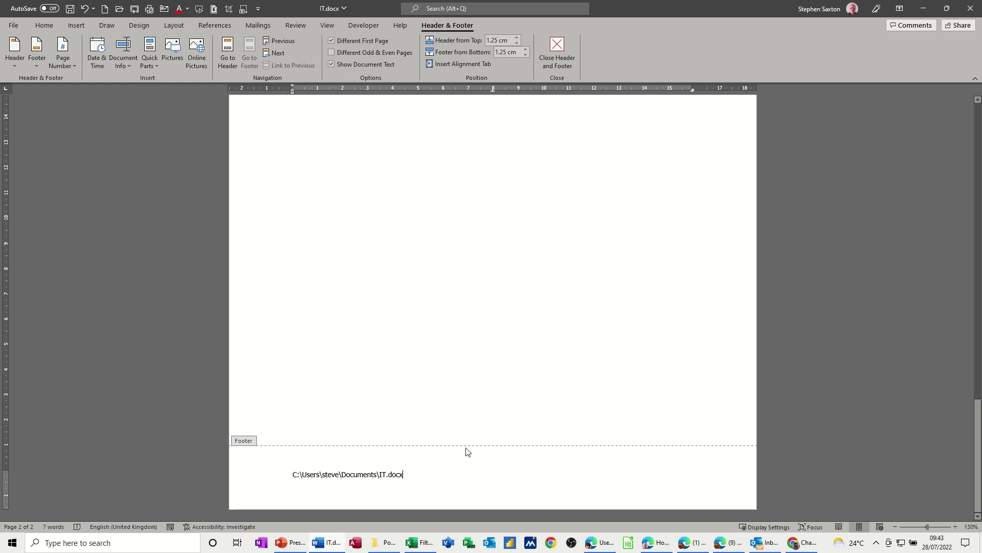
key("Tab")
left_click(78, 27)
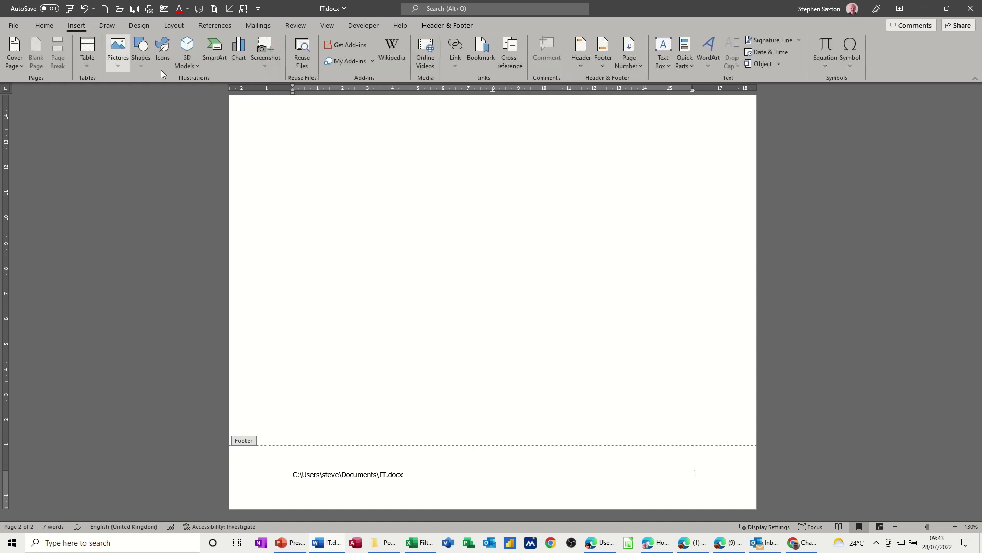
left_click(683, 62)
left_click(699, 110)
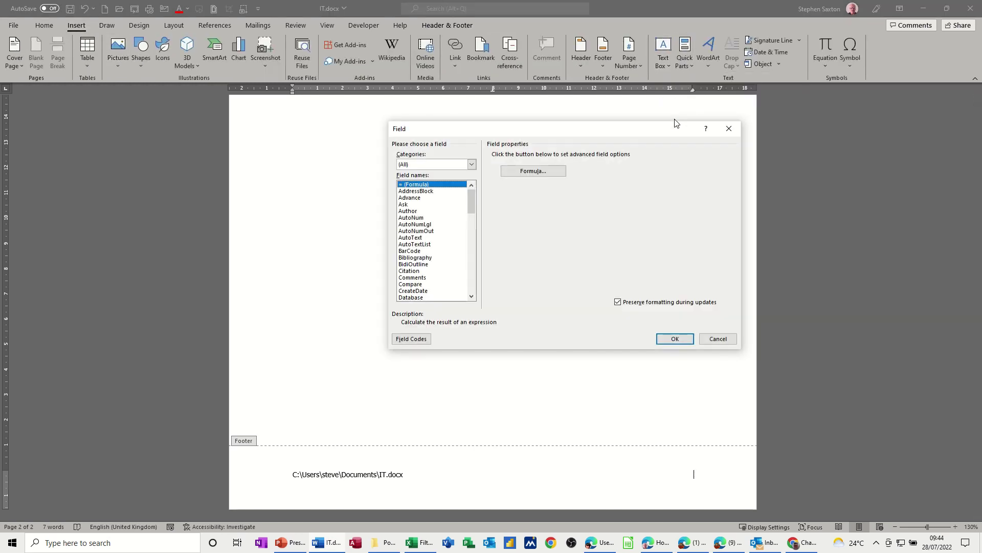
left_click(471, 164)
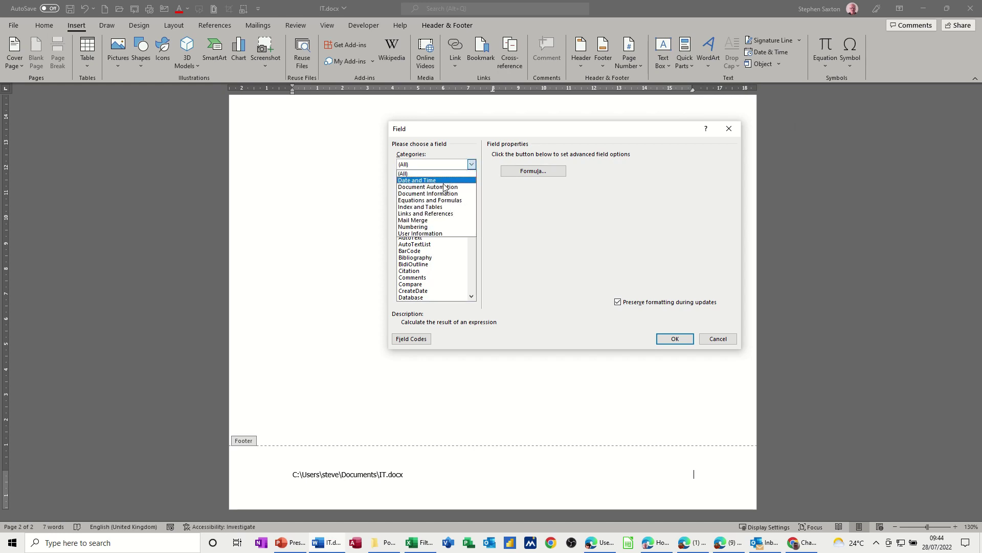
left_click(431, 227)
left_click(404, 218)
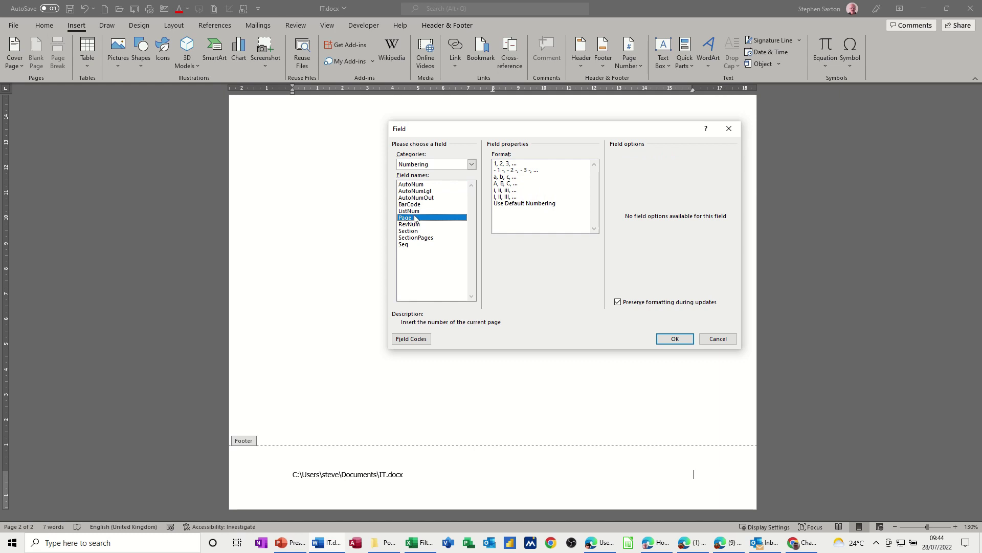
left_click(500, 165)
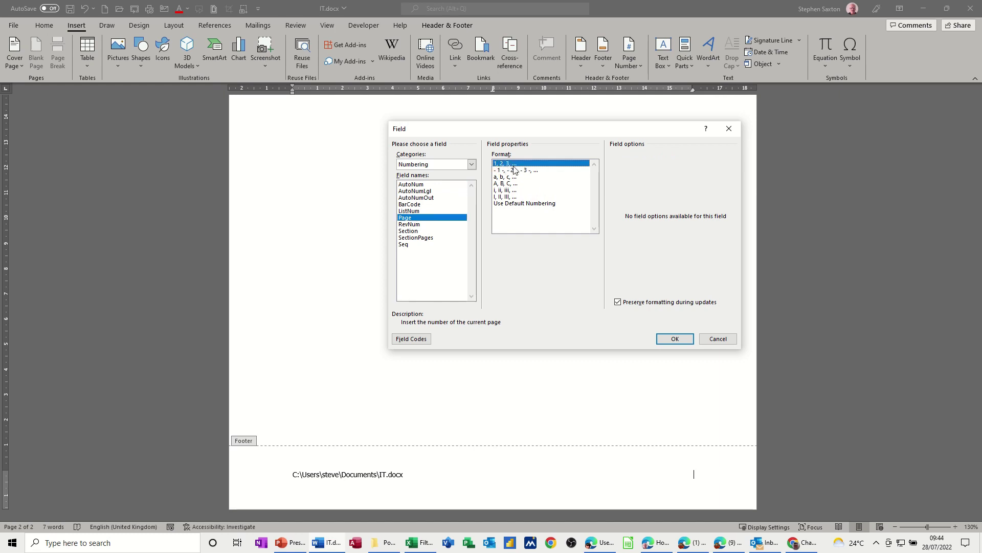
left_click(673, 340)
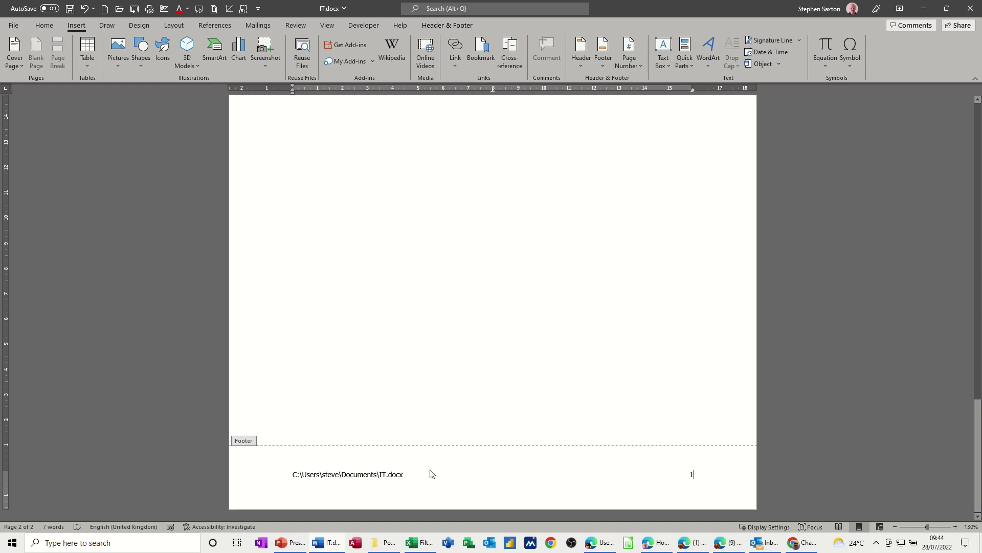
Store the selected footer as building block 'Steve's Footer' in the Footers gallery, then start a blank document
left_click(225, 478)
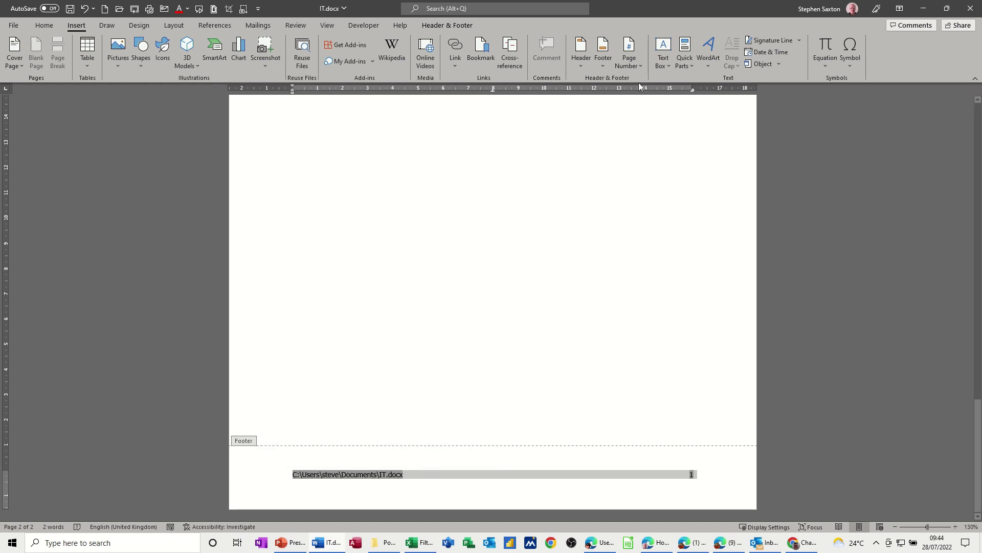
left_click(685, 59)
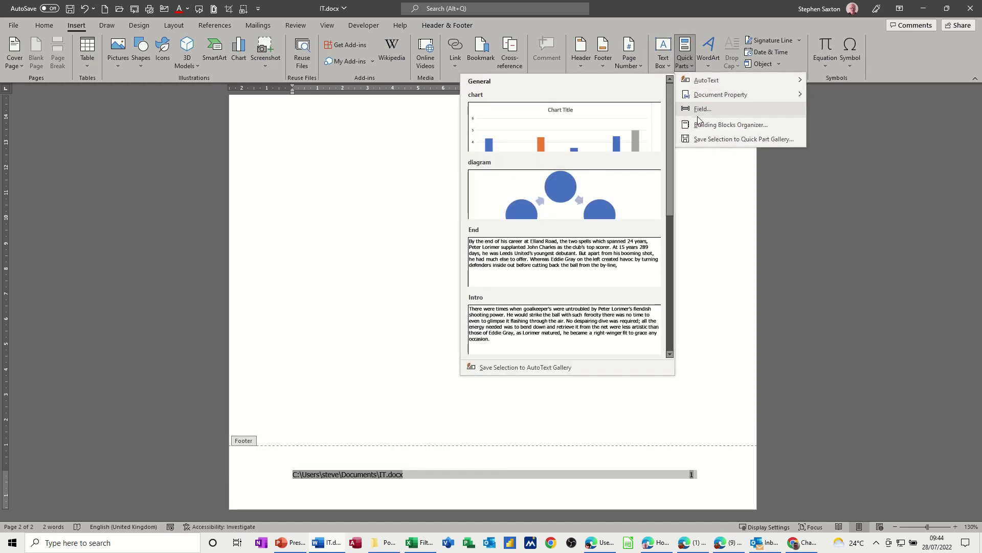
left_click(701, 140)
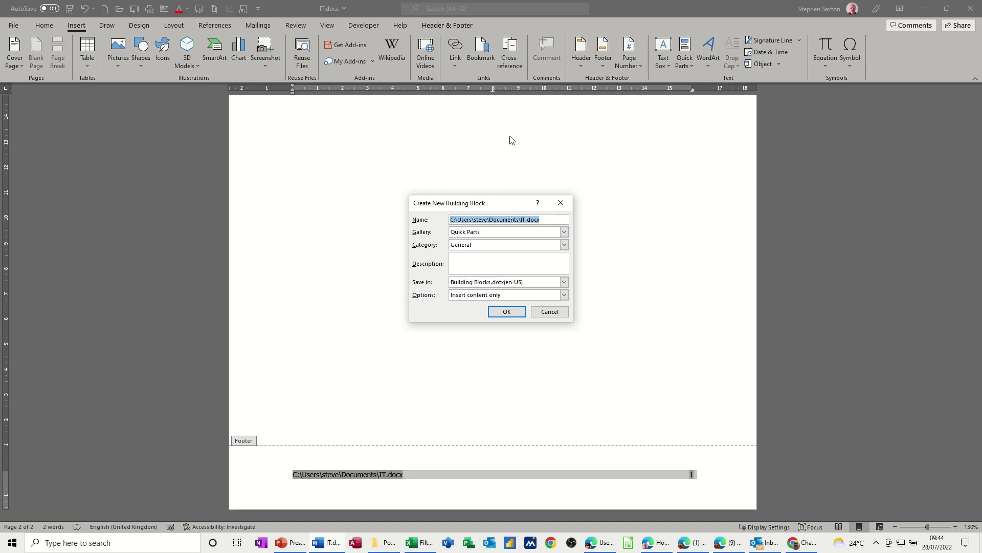
type("F")
key("BackSpace")
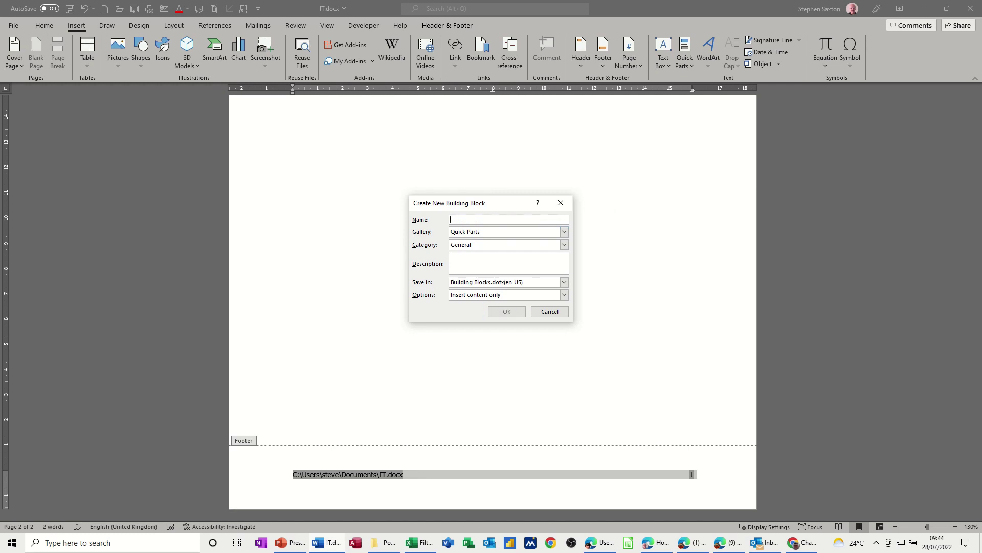
type("Steve's Footer")
left_click(564, 232)
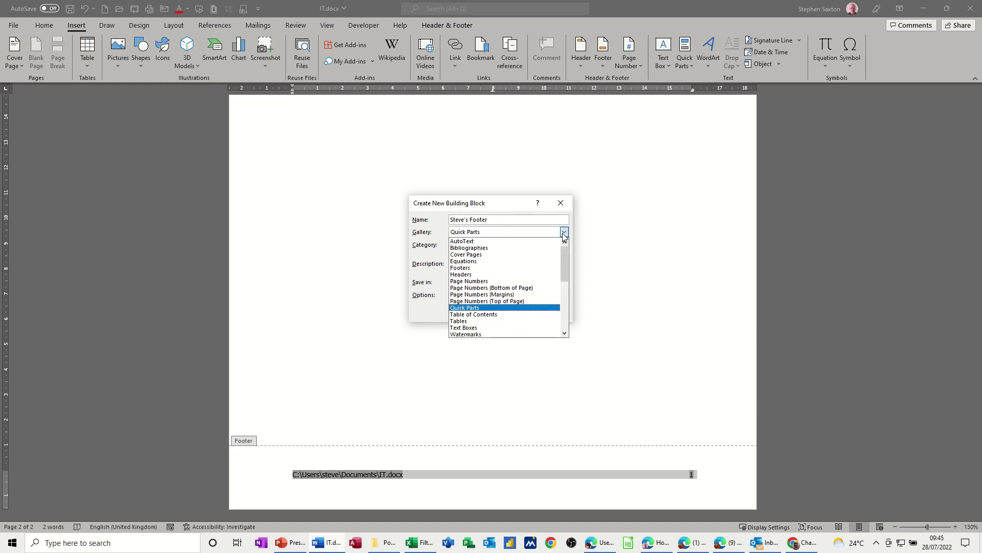
left_click(492, 267)
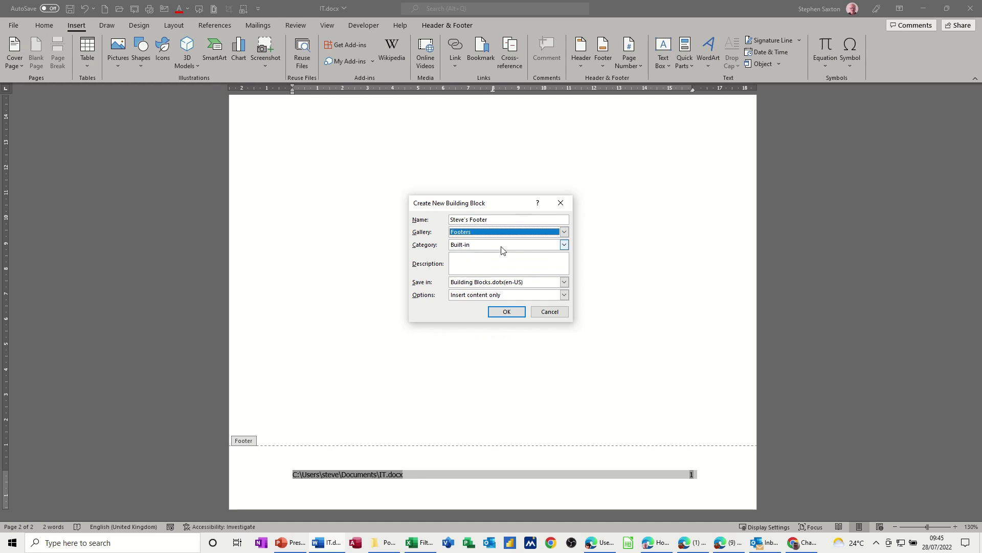
left_click(505, 313)
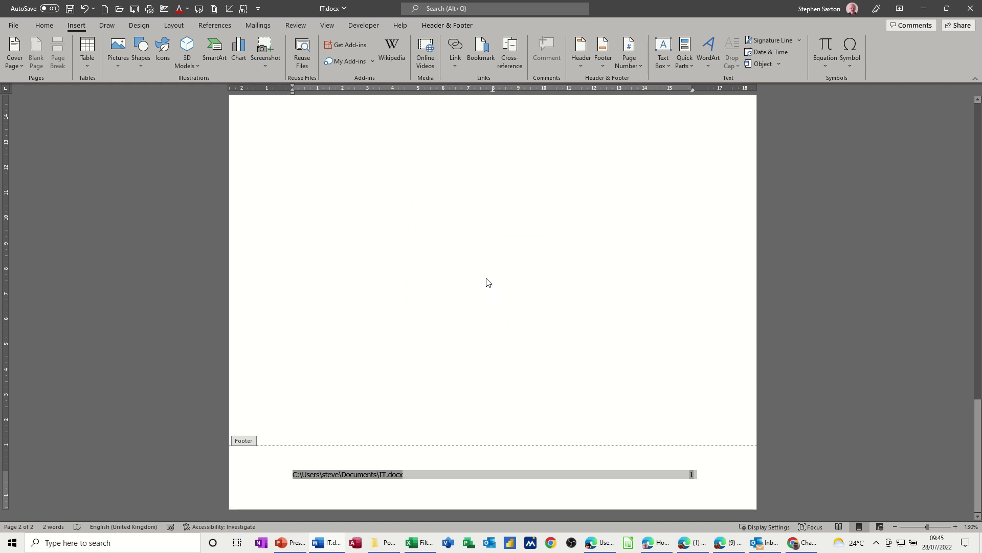
key("ctrl+n")
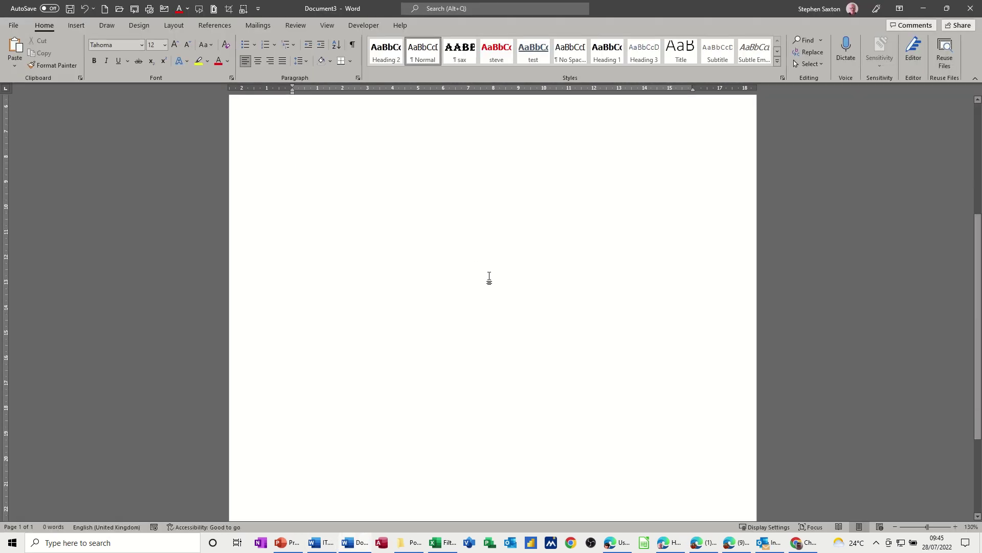
Insert 'Steve's Footer' from the Building Blocks Organizer into Document3's footer
scroll(486, 284, "down", 3)
double_click(438, 483)
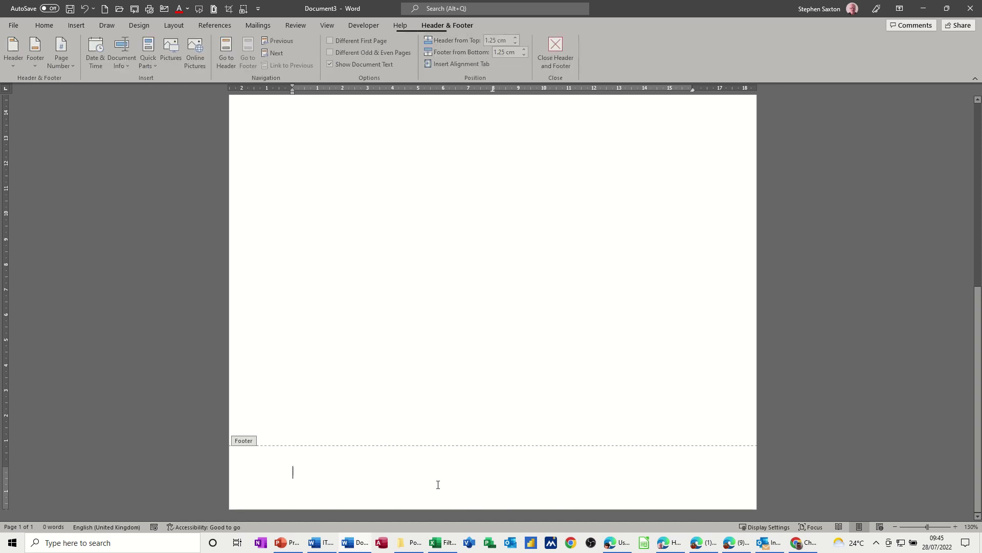
left_click(82, 26)
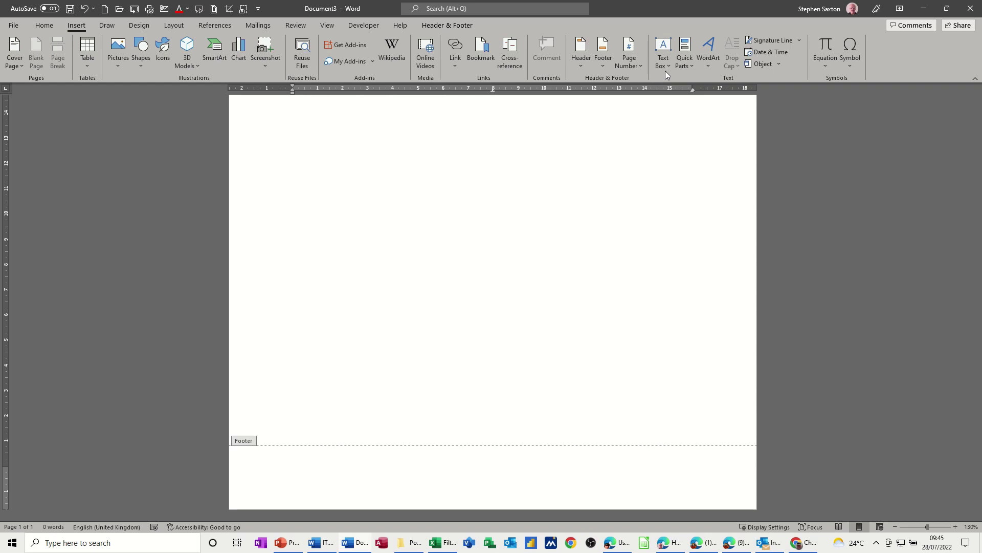
left_click(686, 67)
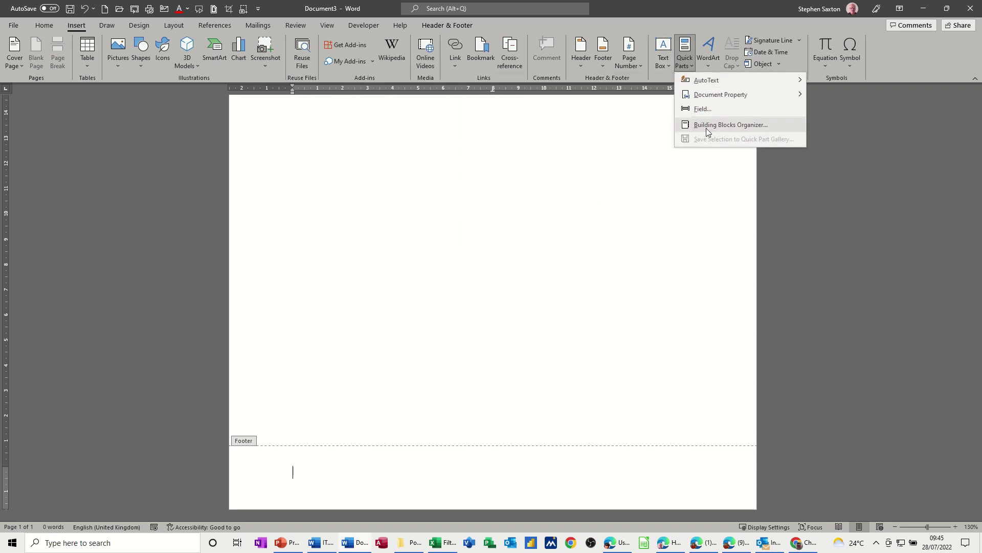
left_click(705, 125)
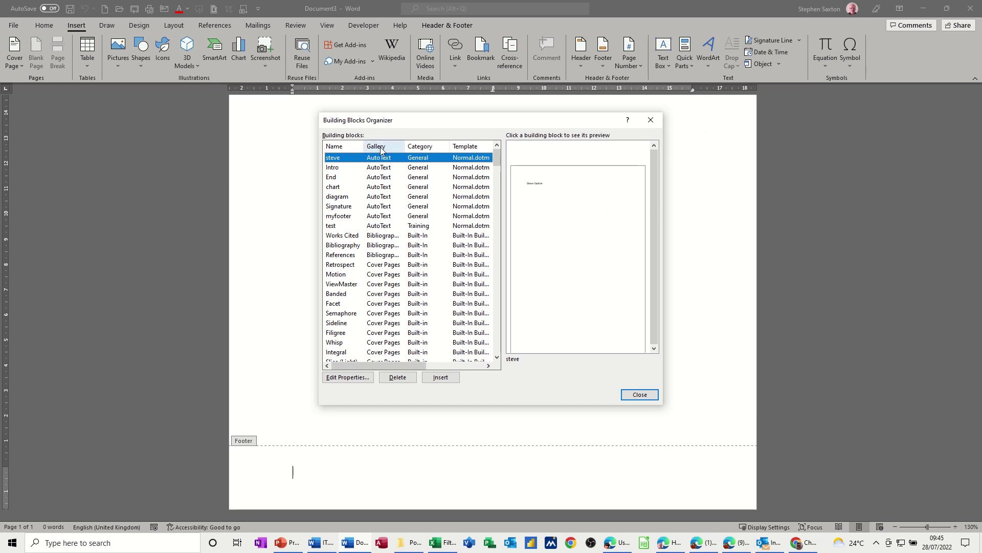
scroll(383, 264, "down", 7)
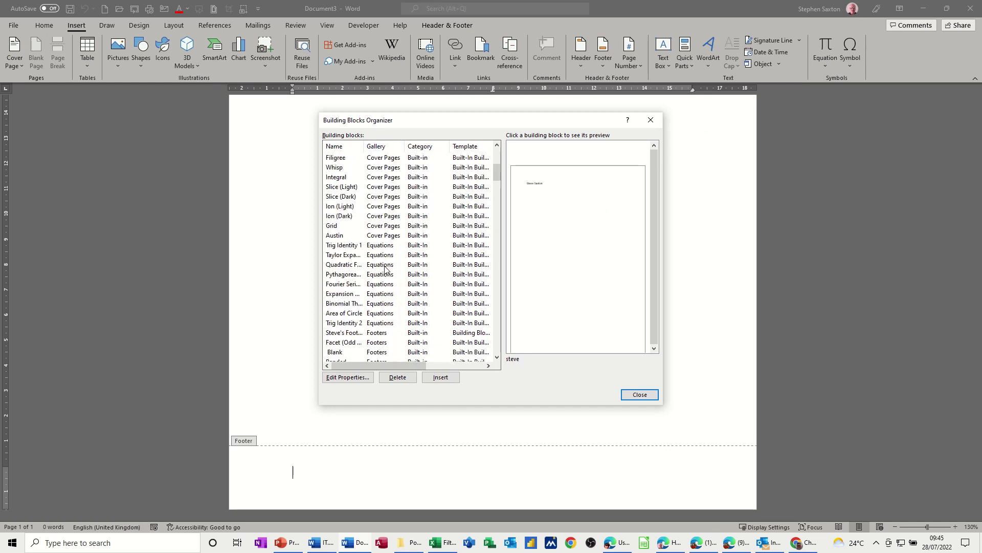
scroll(383, 266, "down", 1)
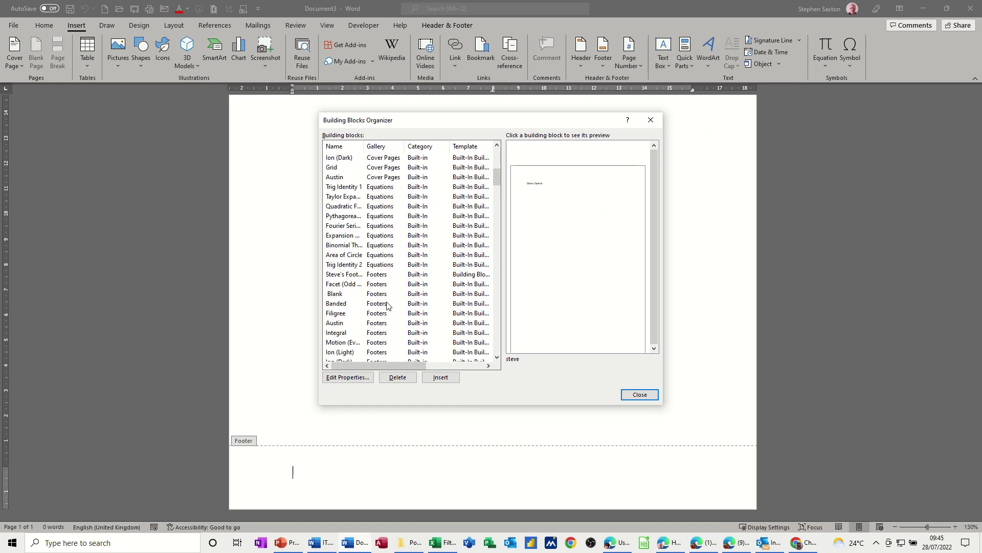
left_click(363, 275)
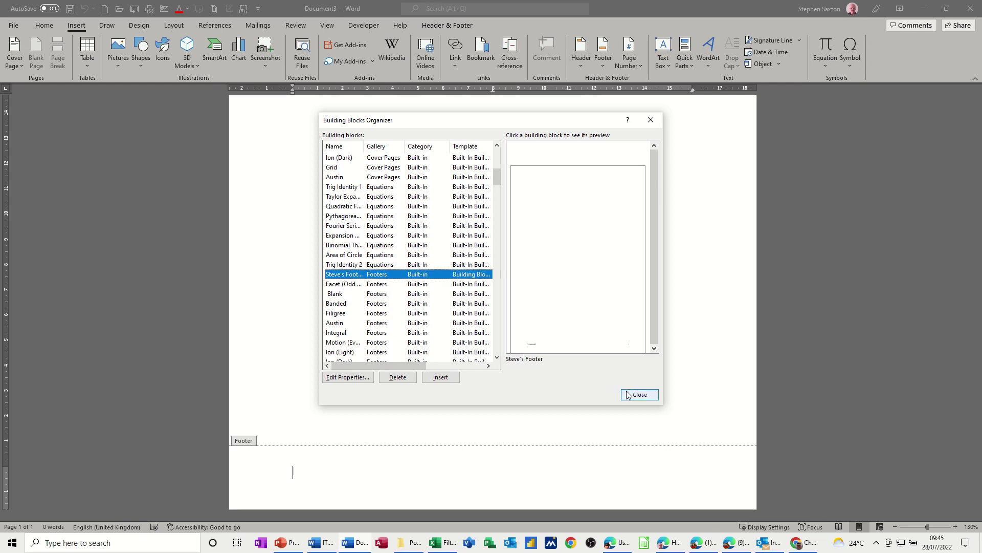
left_click(442, 379)
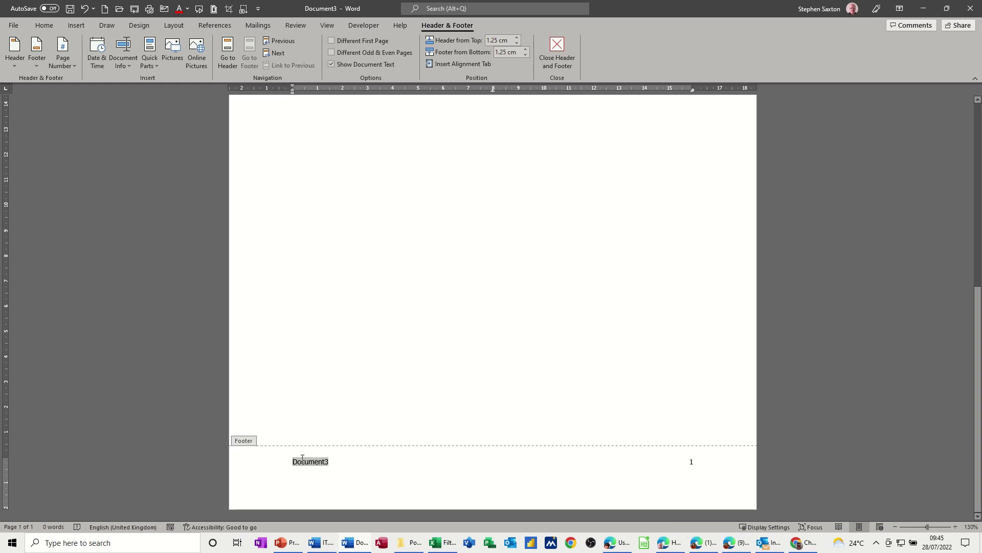
Save the document as Doc3.docx, update the footer fields to show the path, and close the footer
key("F12")
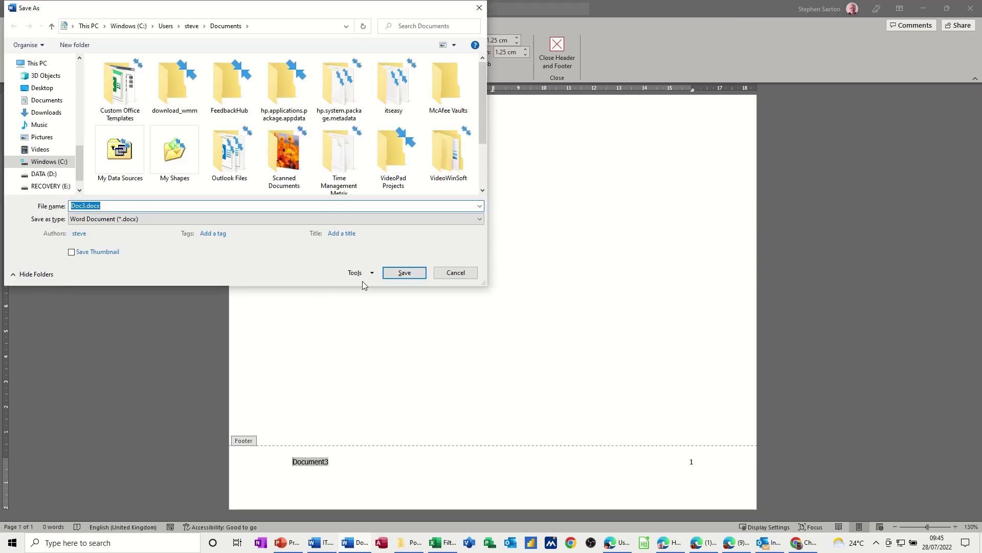
left_click(404, 273)
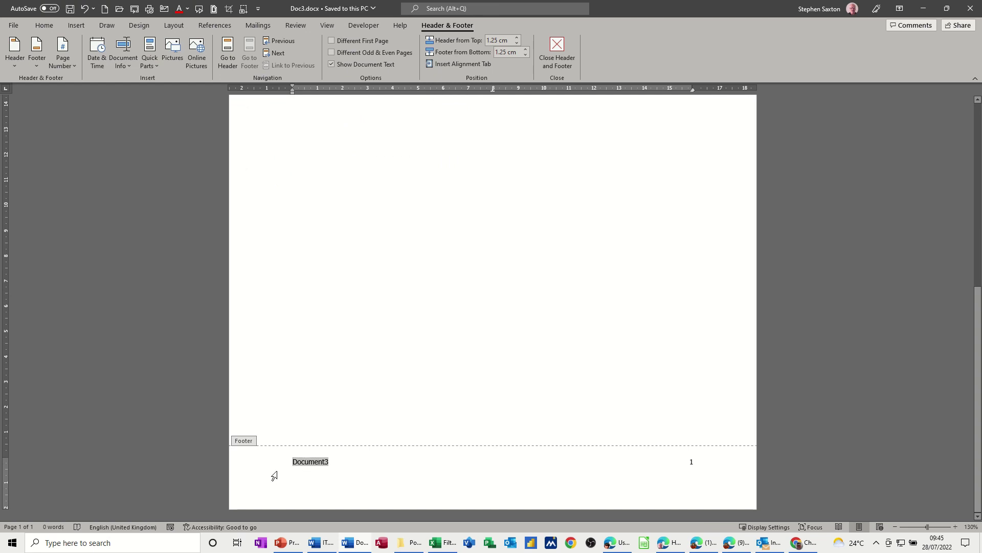
left_click(254, 467)
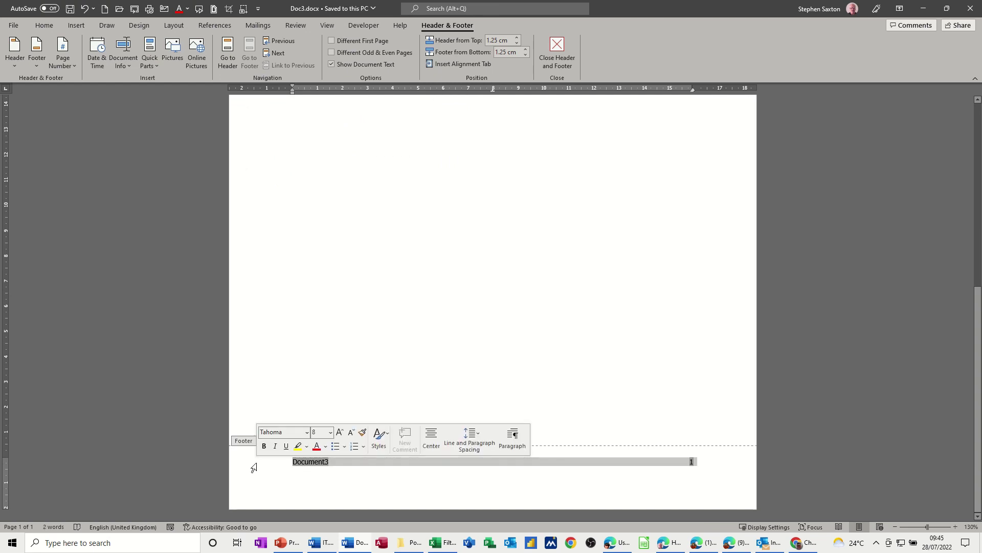
key("F9")
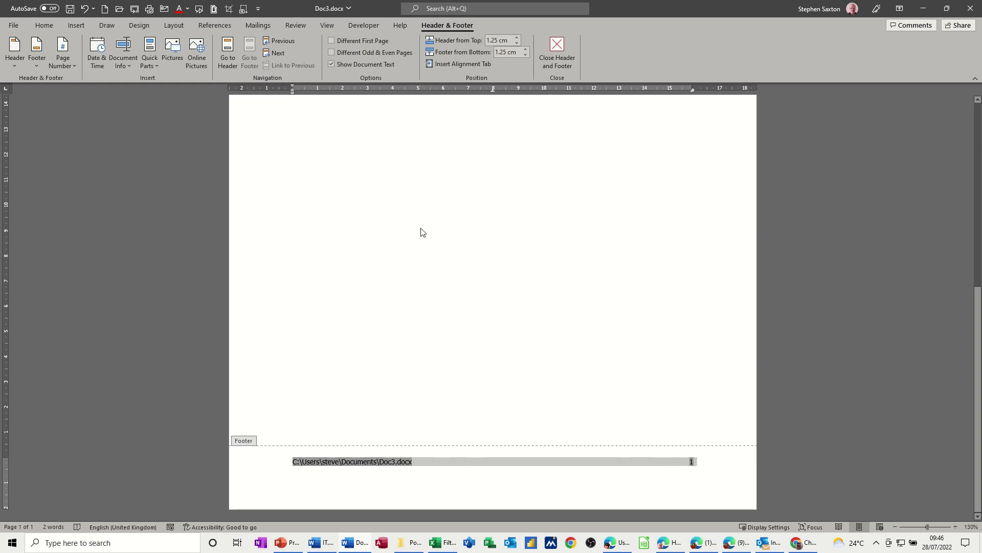
left_click(557, 52)
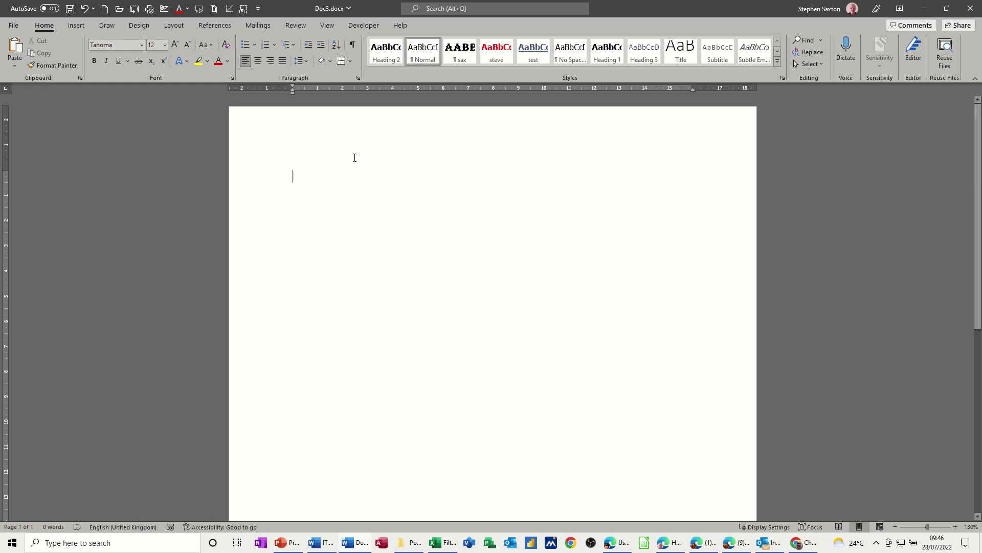
left_click(76, 25)
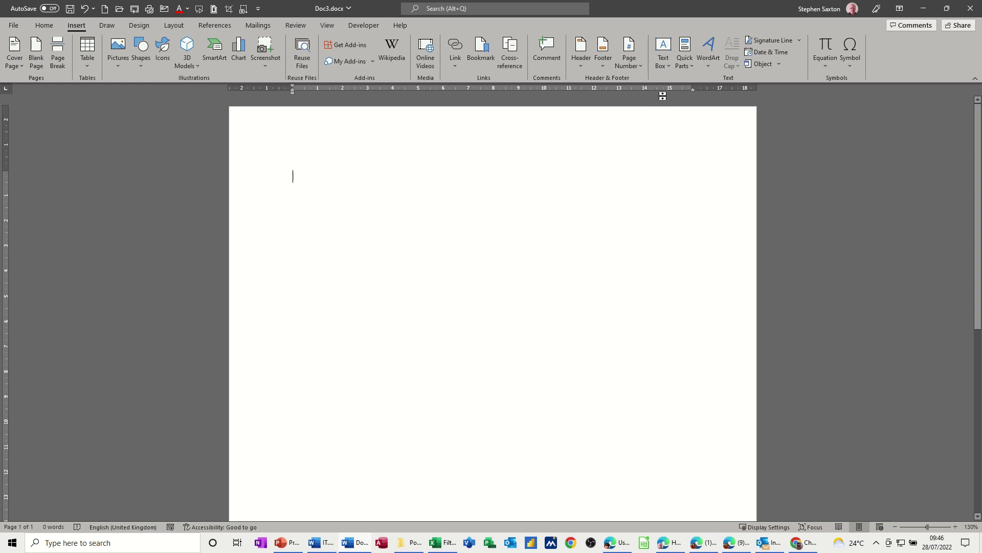
left_click(686, 66)
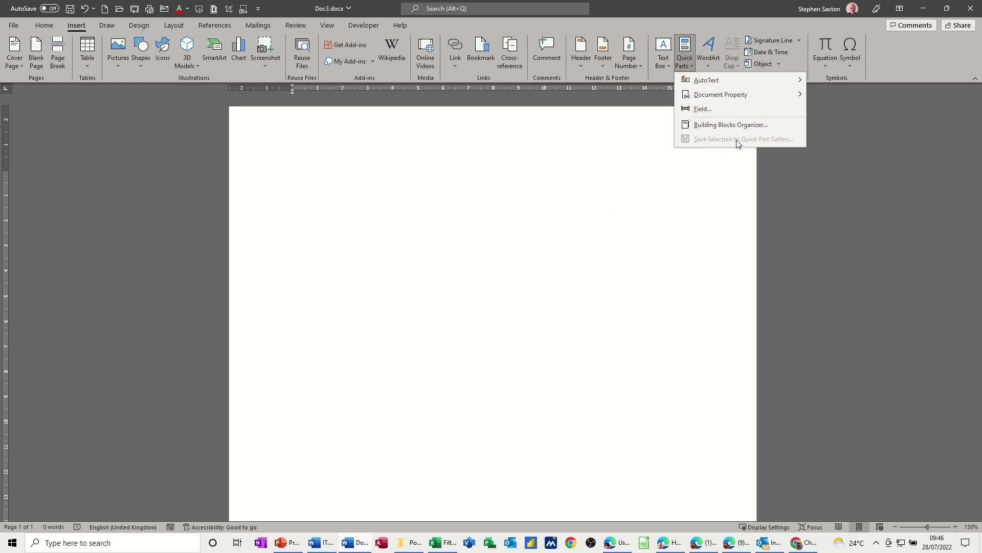
left_click(714, 126)
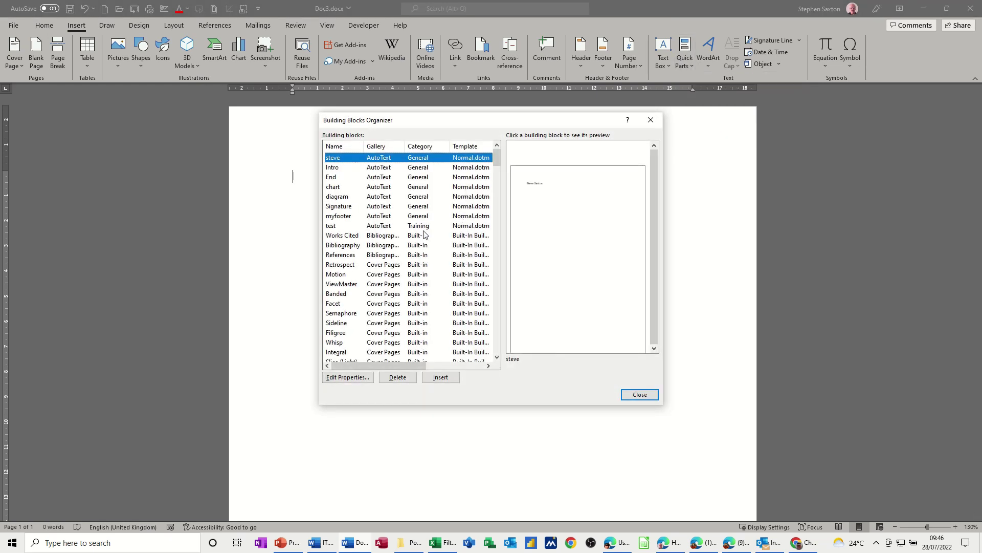
left_click(374, 265)
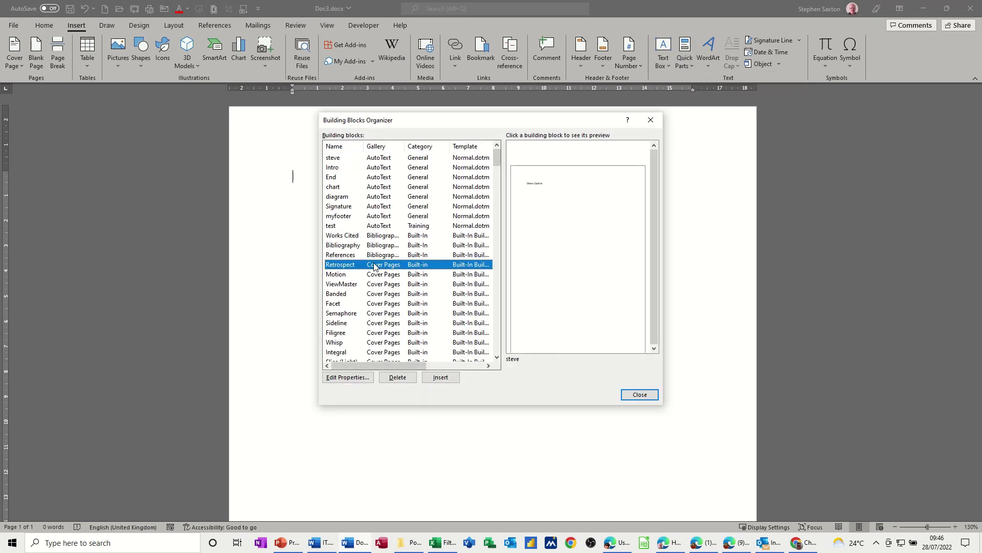
left_click(347, 382)
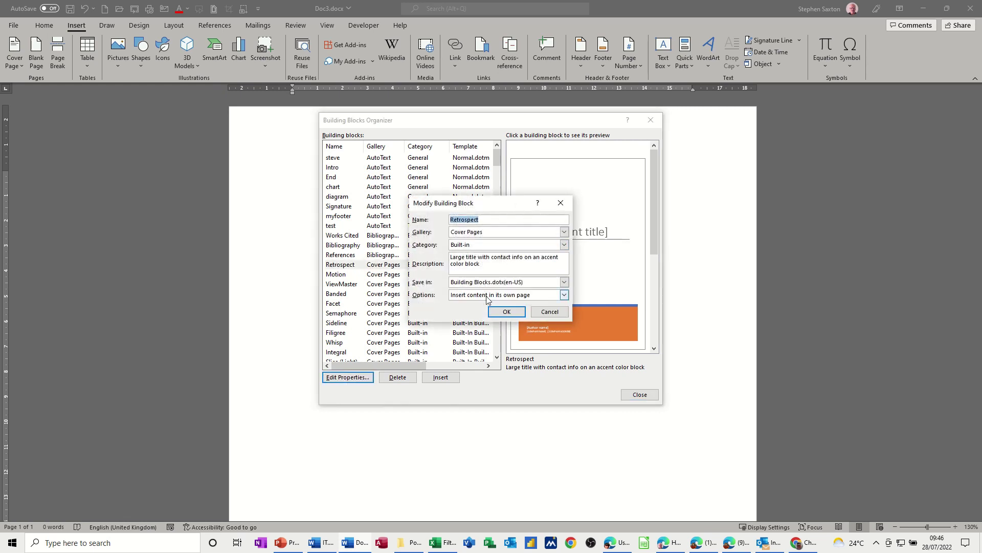
left_click(542, 311)
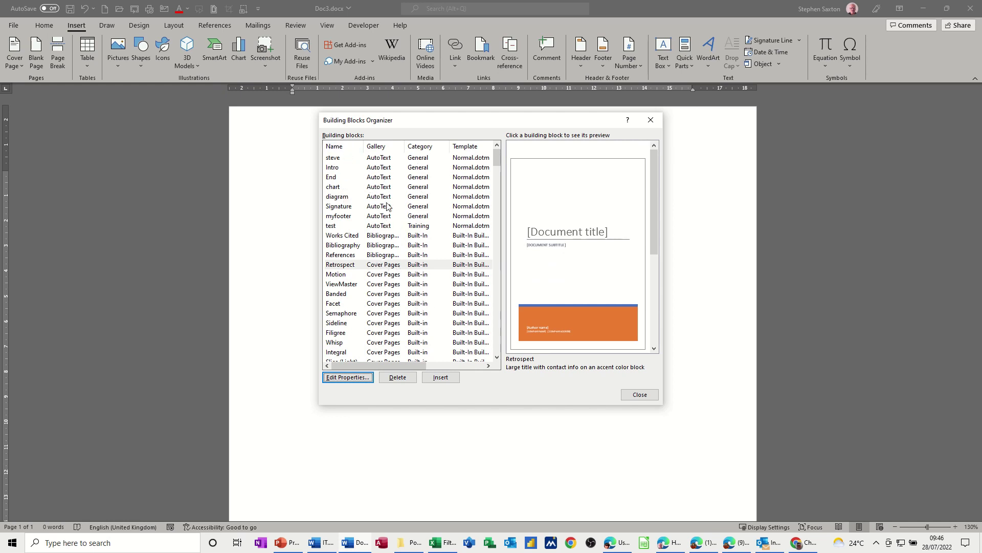
left_click(640, 395)
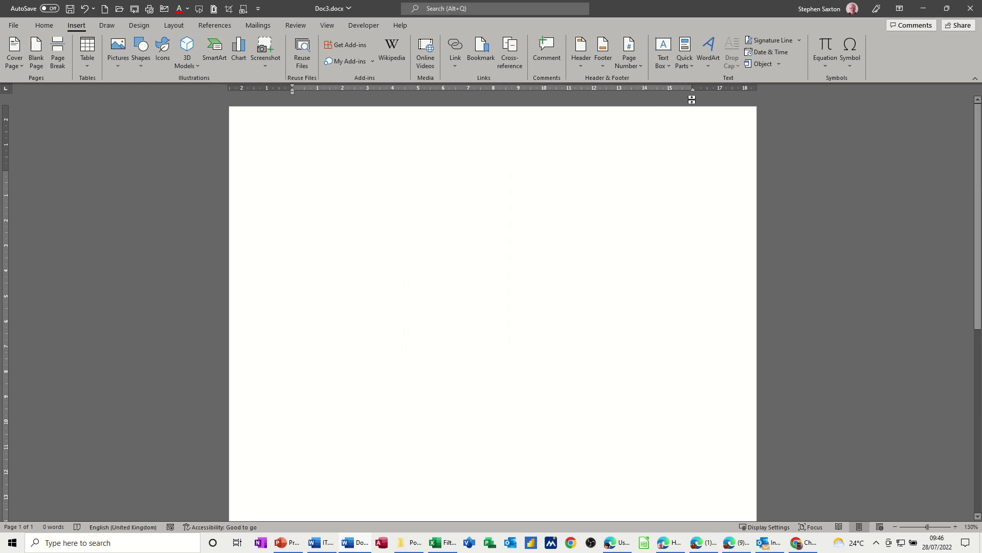
left_click(690, 70)
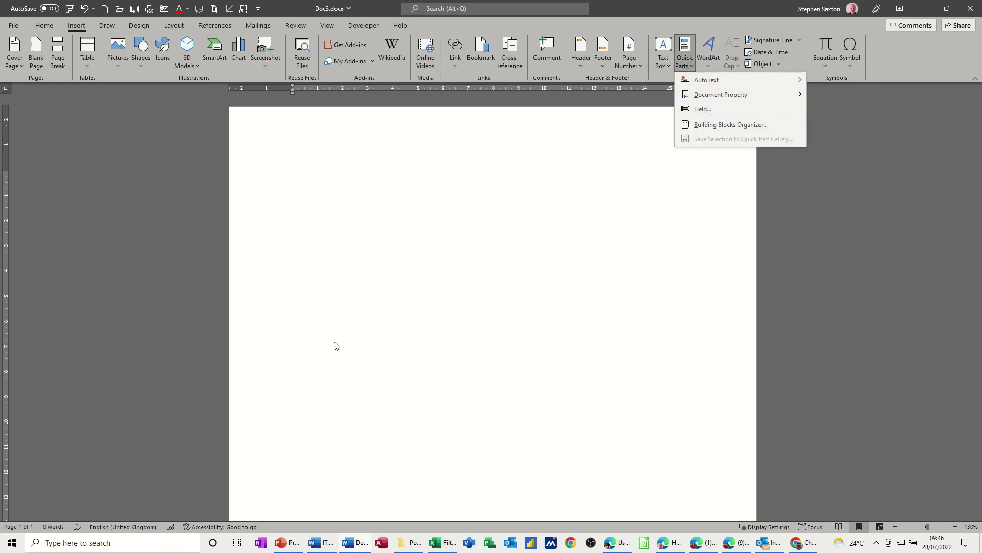
mouse_move(725, 102)
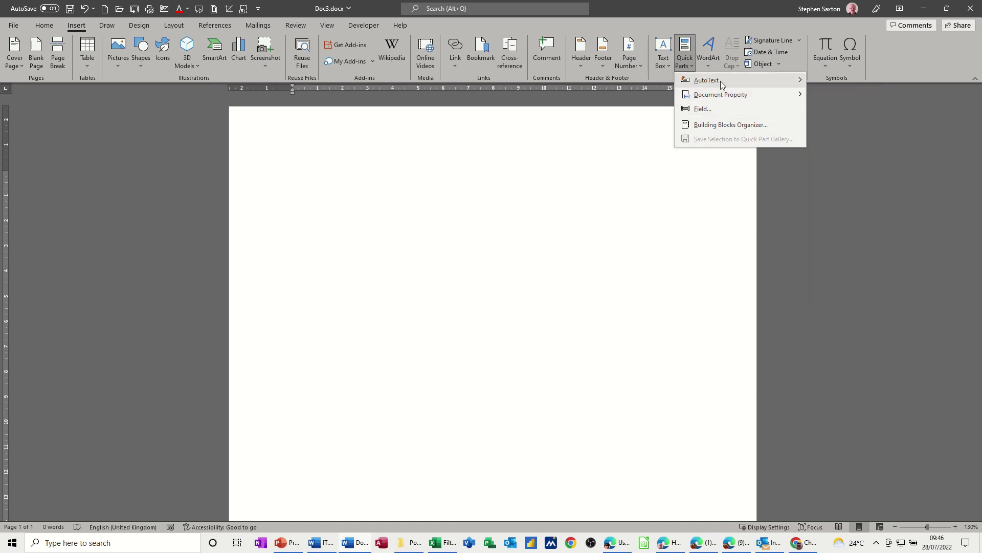
left_click(391, 299)
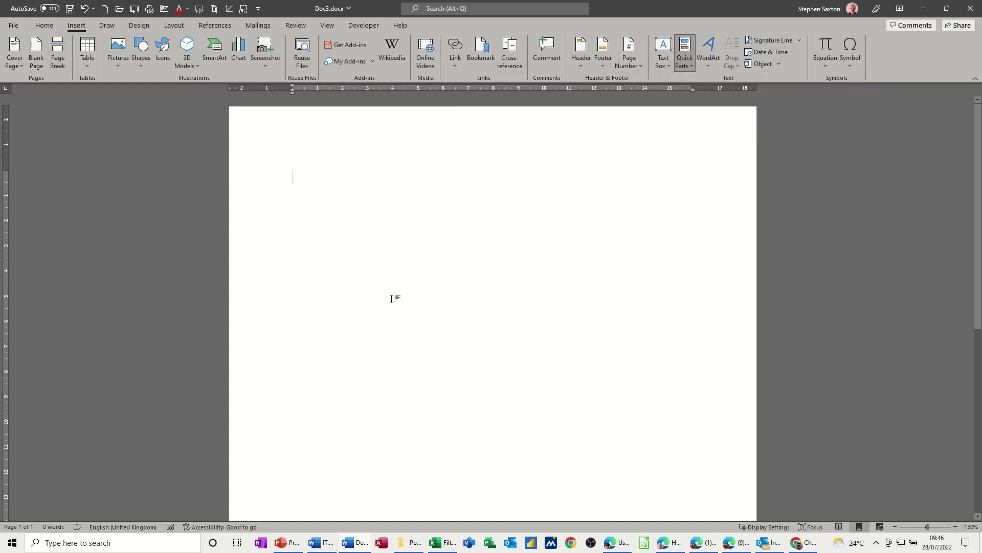